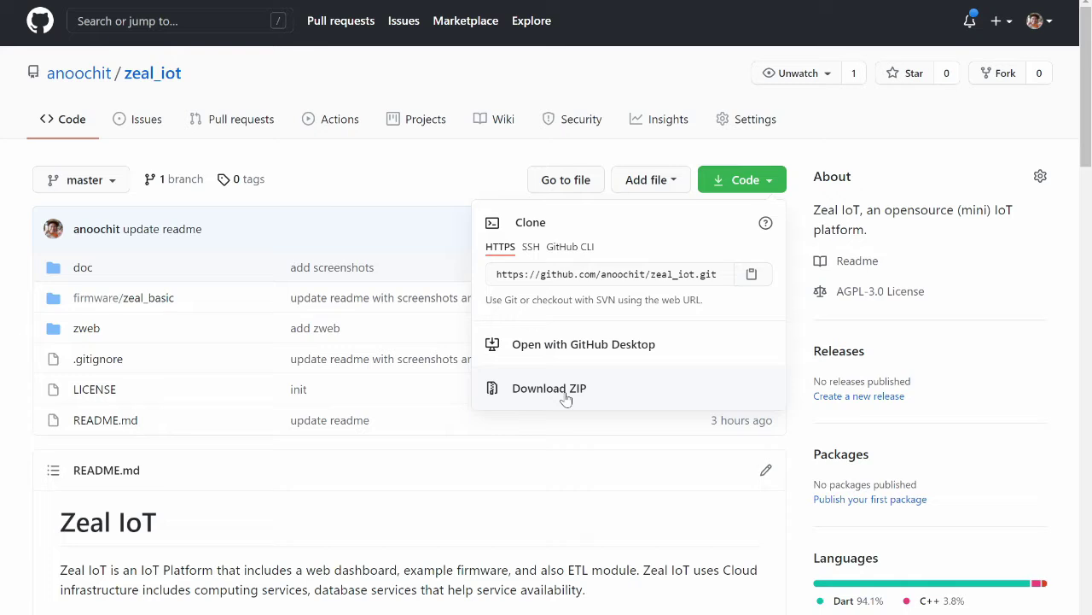
Copy the zeal_iot repository's HTTPS clone URL from GitHub's Code dropdown.
click(636, 274)
right_click(637, 276)
click(664, 288)
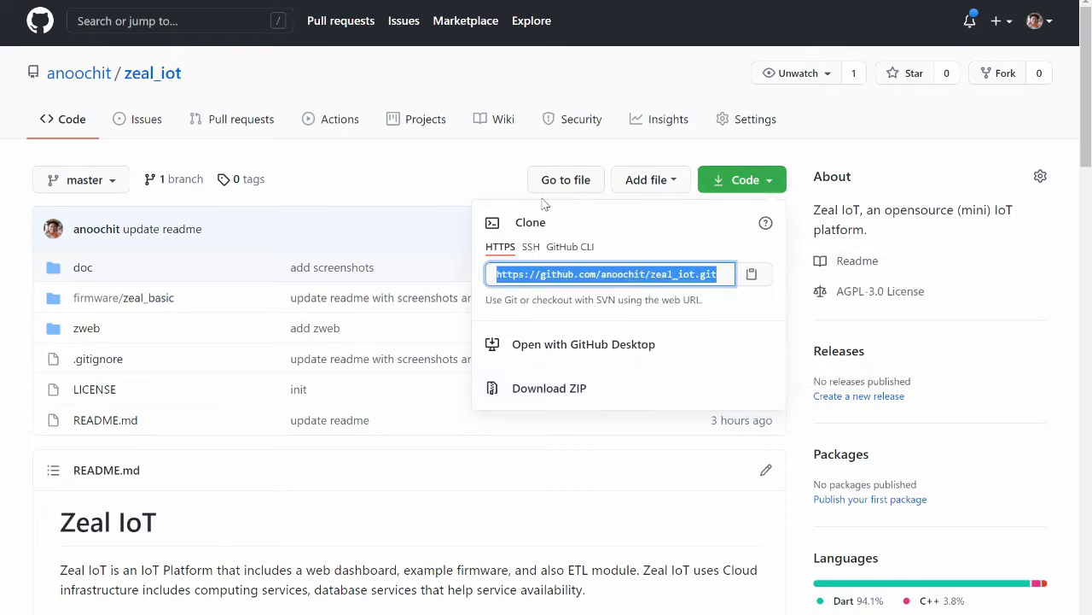
click(475, 181)
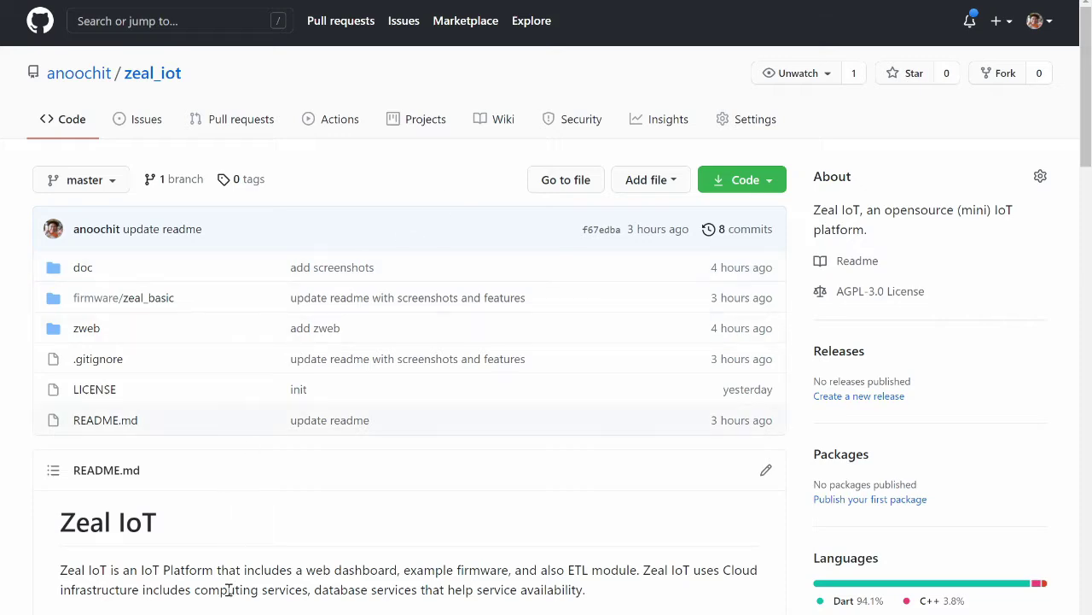
In PowerShell on drive D, git clone the zeal_iot repository using the copied URL.
key(super+1)
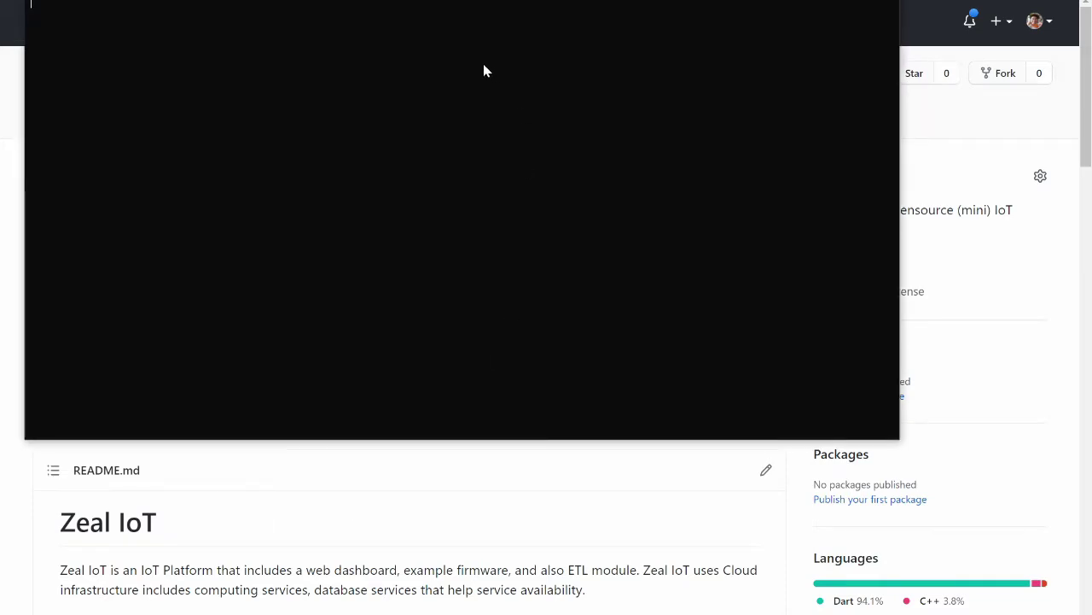
drag(486, 20, 559, 273)
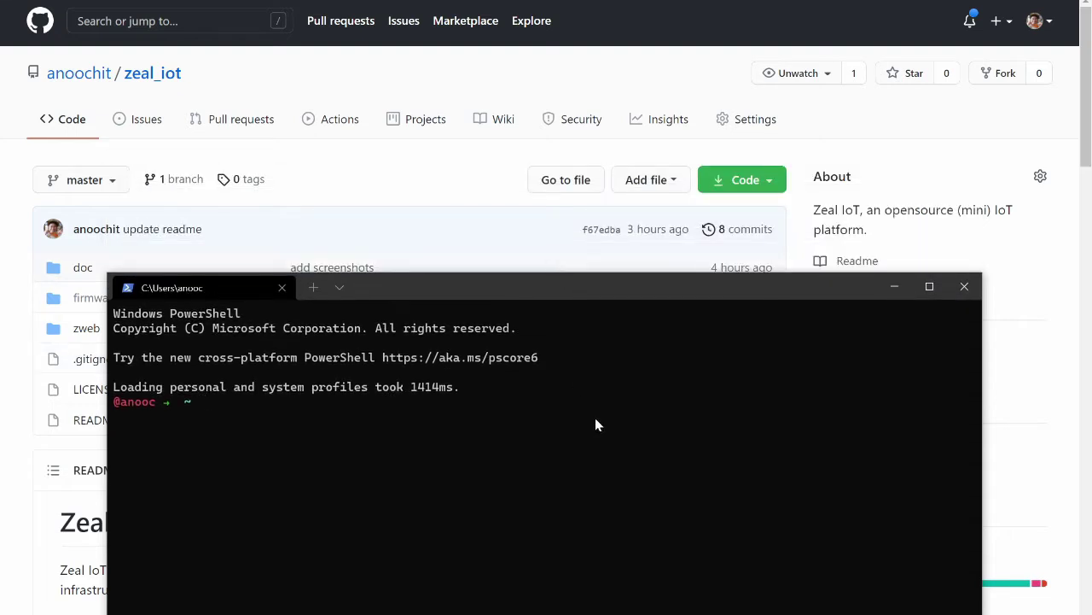
text(d:)
key(Return)
text(cls)
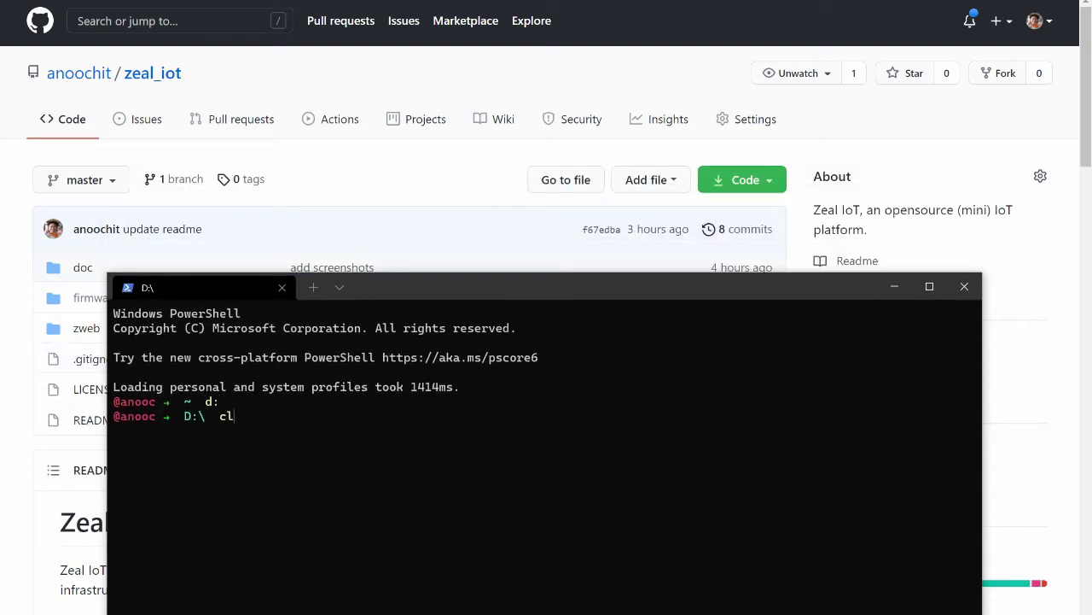
key(Return)
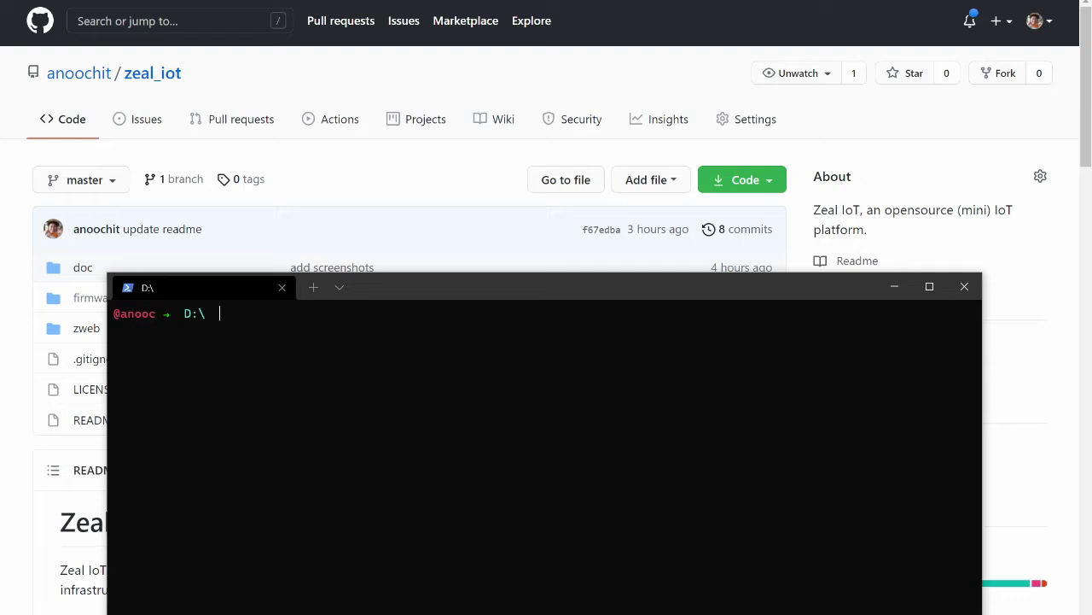
text(git clone)
key(ctrl+v)
key(Return)
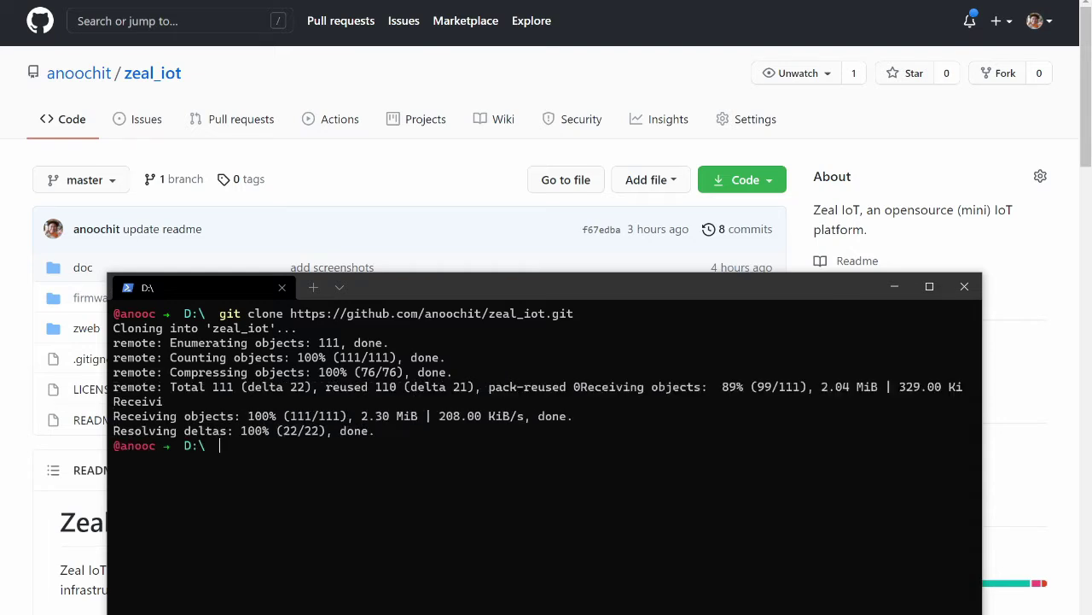
Move into the zeal_iot folder and list its contents.
text(cd ze)
key(Tab)
key(Return)
text(ls)
key(Return)
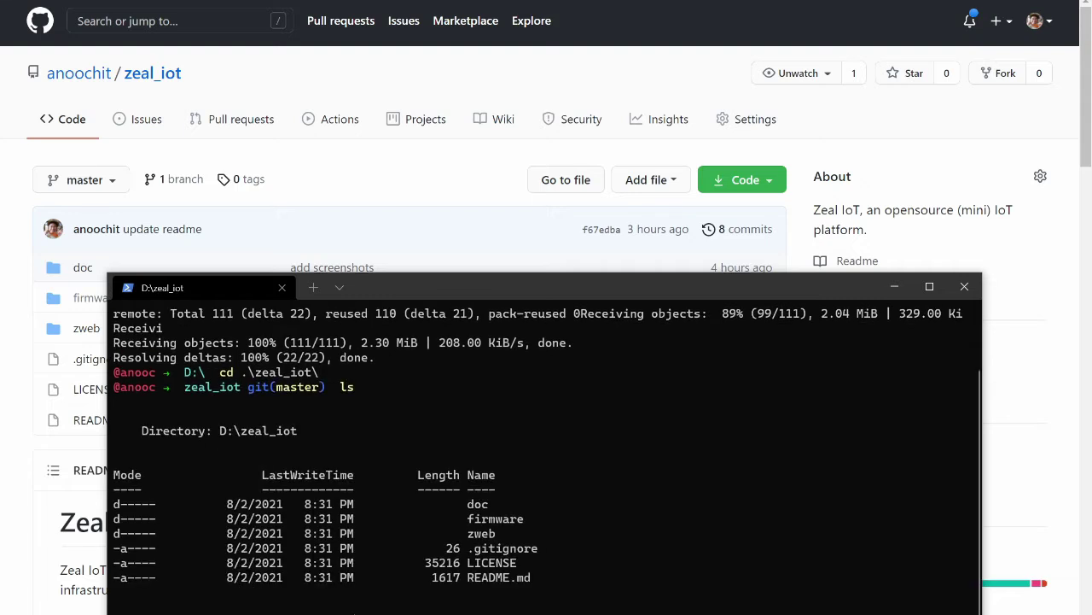
key(ctrl+l)
text(cd z)
key(BackSpace)
key(BackSpace)
key(BackSpace)
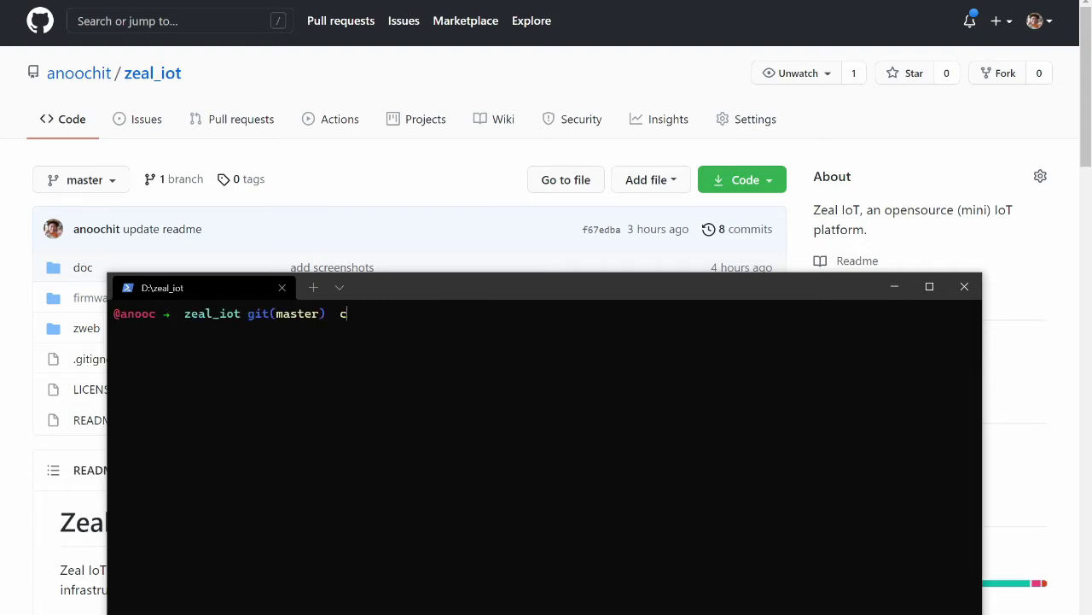
key(BackSpace)
text(ls)
key(BackSpace)
key(BackSpace)
text(ls)
key(Return)
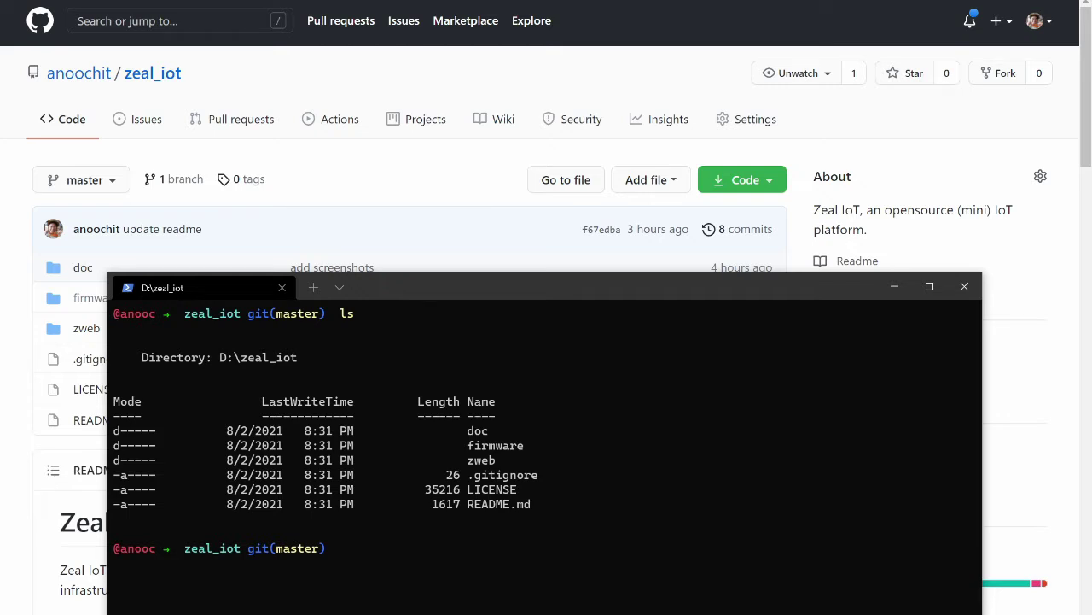
Enter the zweb folder, list its files, and type flutter pub get.
text(cd zwe)
key(Tab)
key(Return)
text(ls)
key(Return)
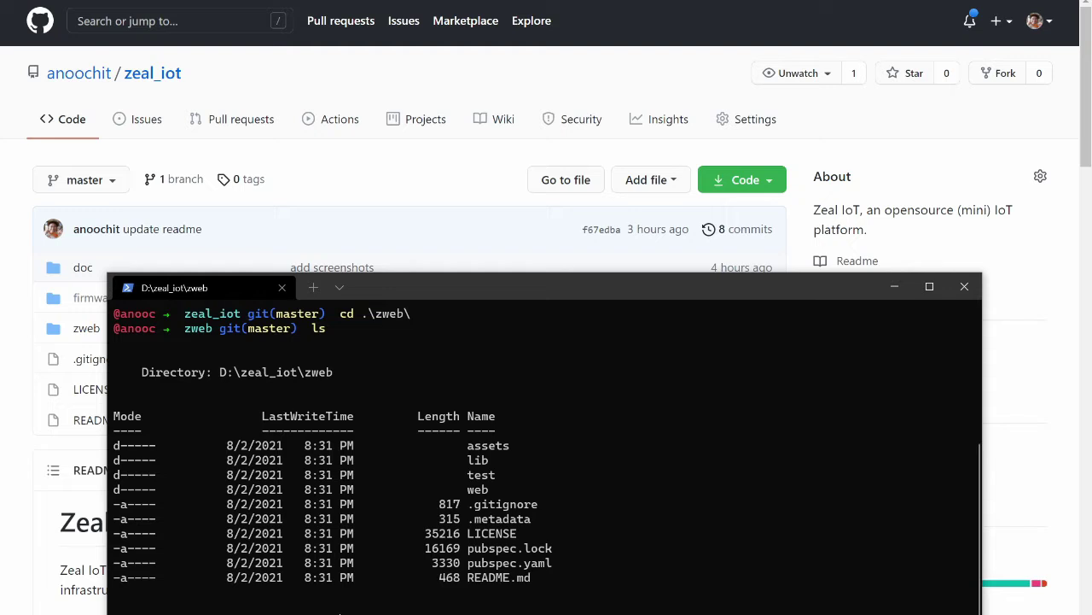
key(ctrl+l)
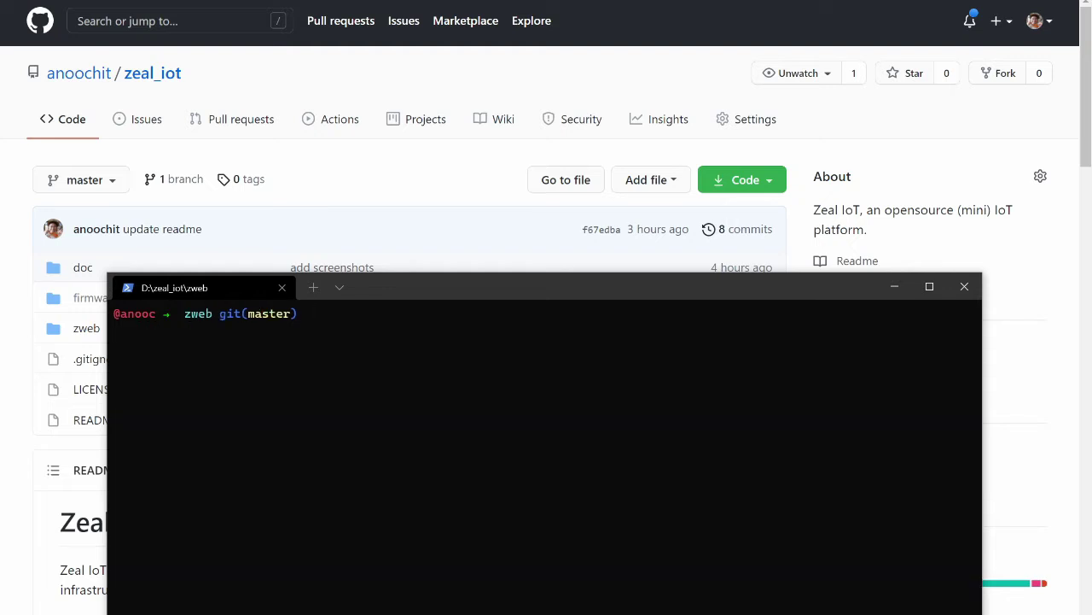
text(flutter pub get)
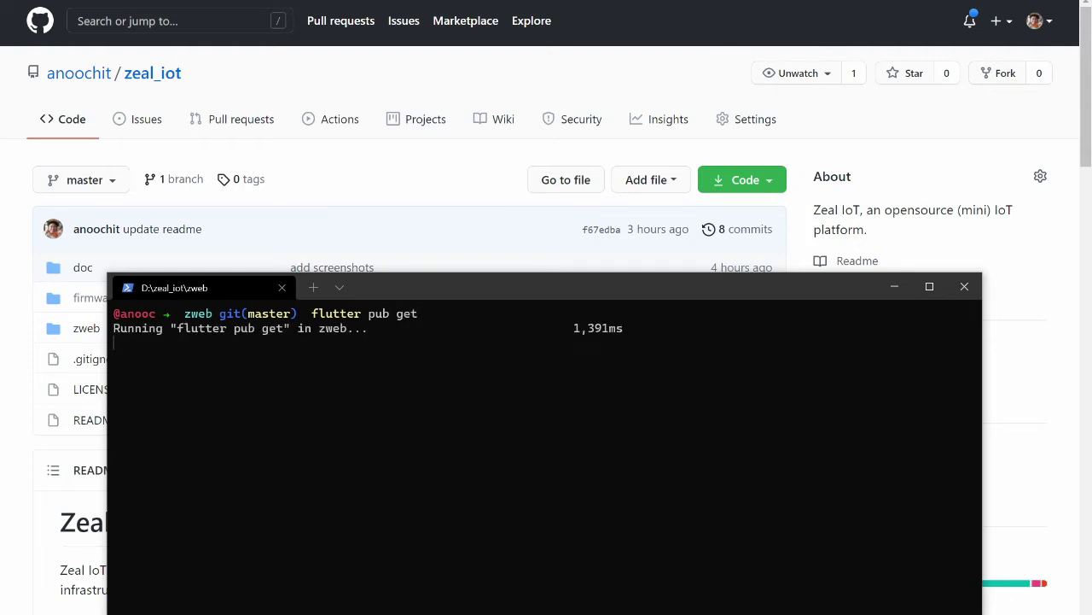
Run flutter pub get in zweb, then clear and list the folder to check the new files.
key(Return)
key(Return)
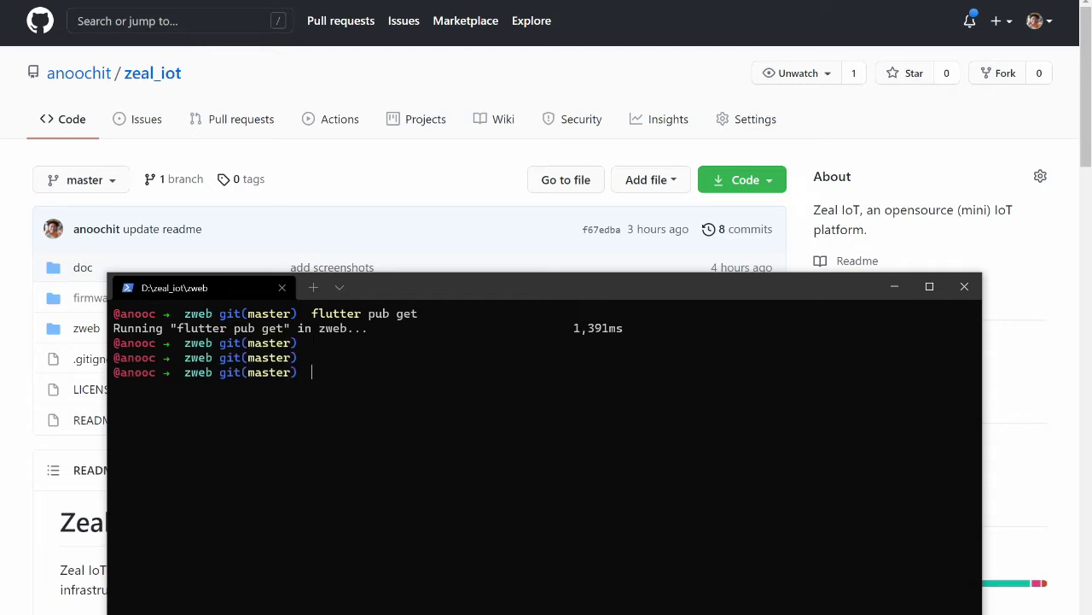
text(cls)
key(Return)
text(ls)
key(Return)
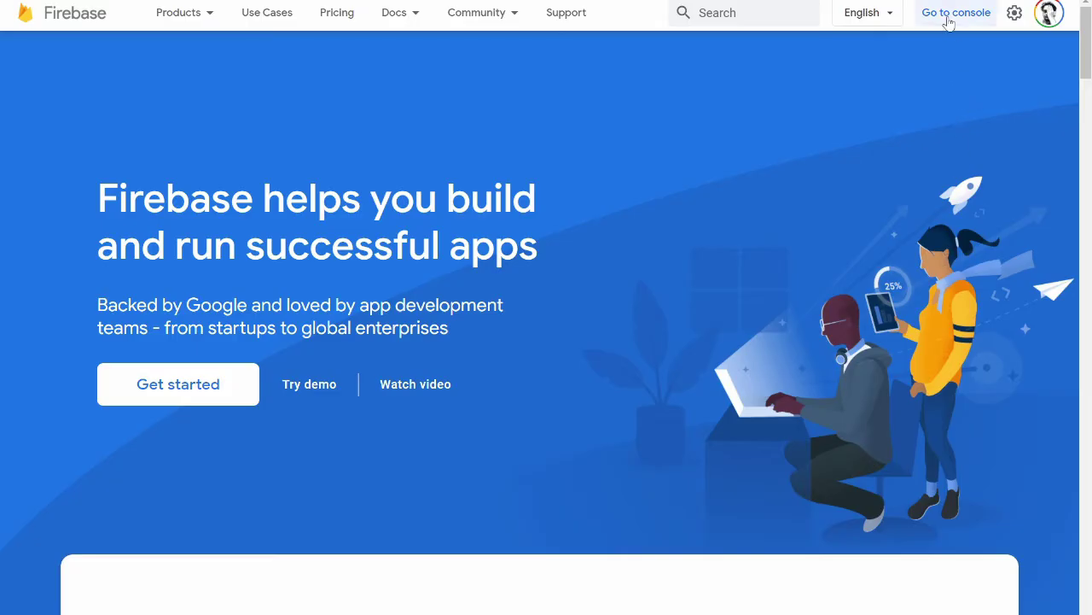
From the Firebase console, start a new project named zealdev.
click(948, 15)
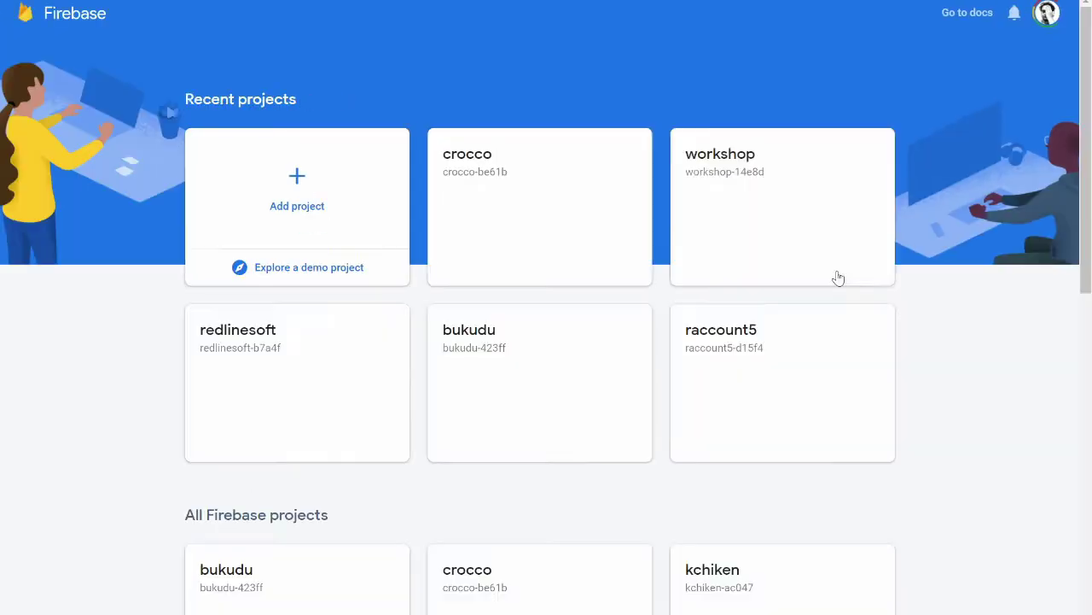
click(298, 187)
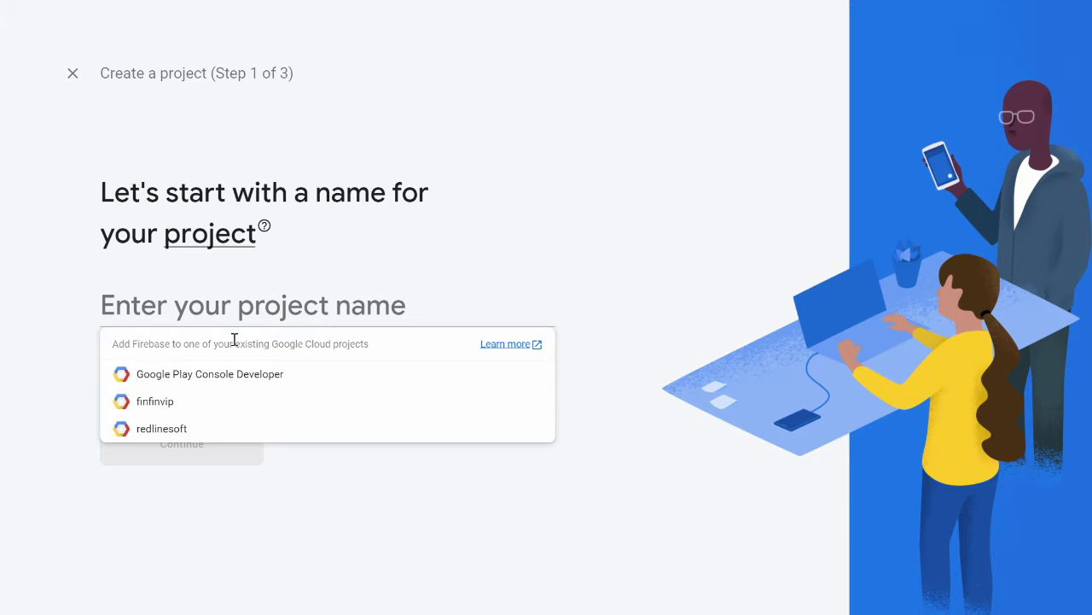
click(527, 286)
click(288, 313)
text(zeal)
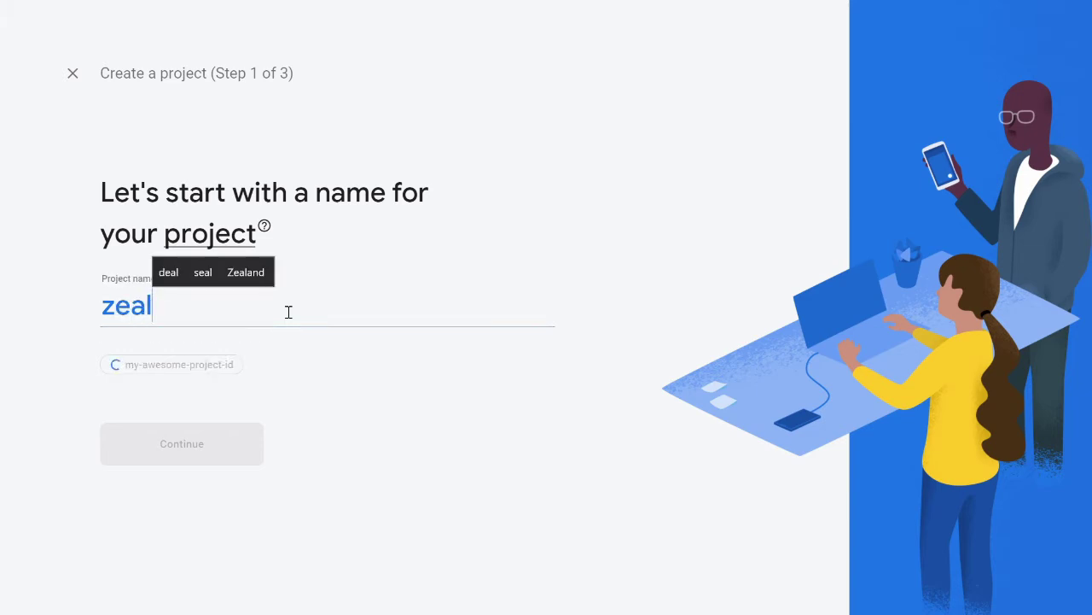
text(-)
key(BackSpace)
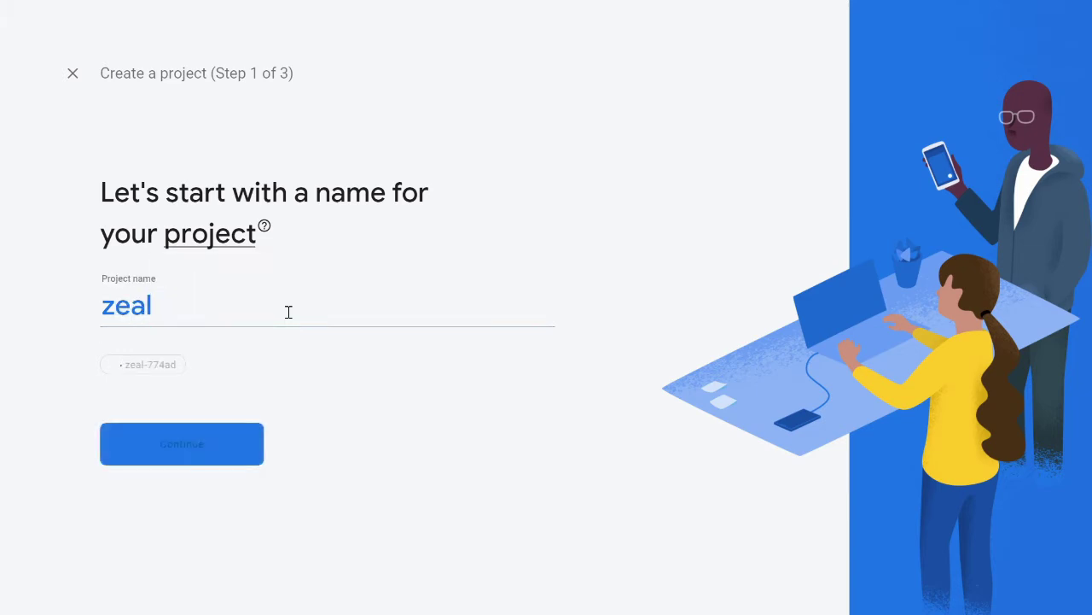
text(c)
key(BackSpace)
text(dev)
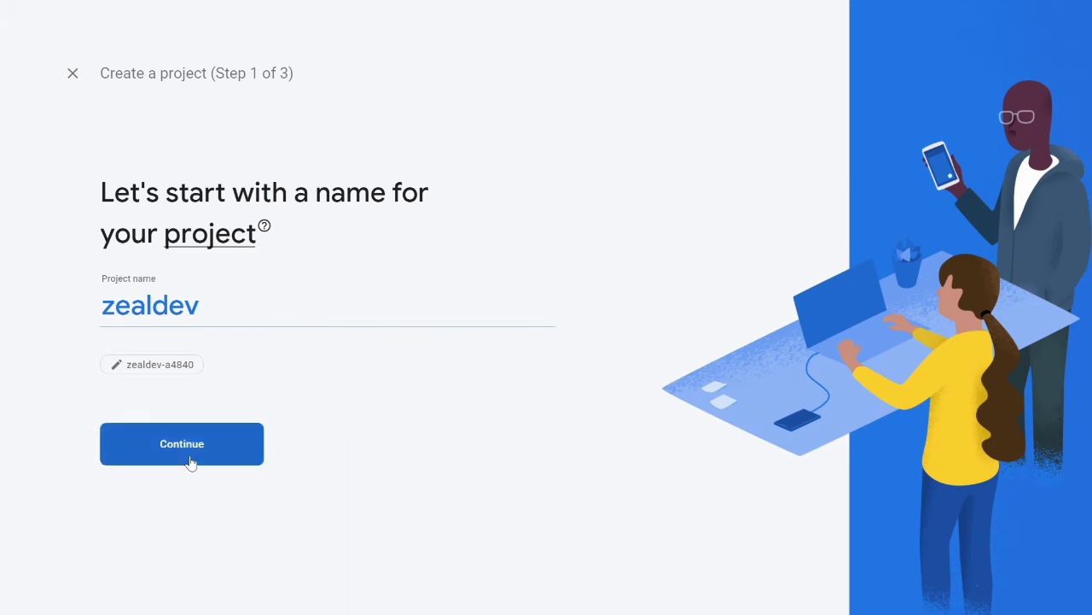
click(189, 460)
Keep Google Analytics enabled with the existing Analytics account, create the project and open it.
scroll(367, 504, down, 1)
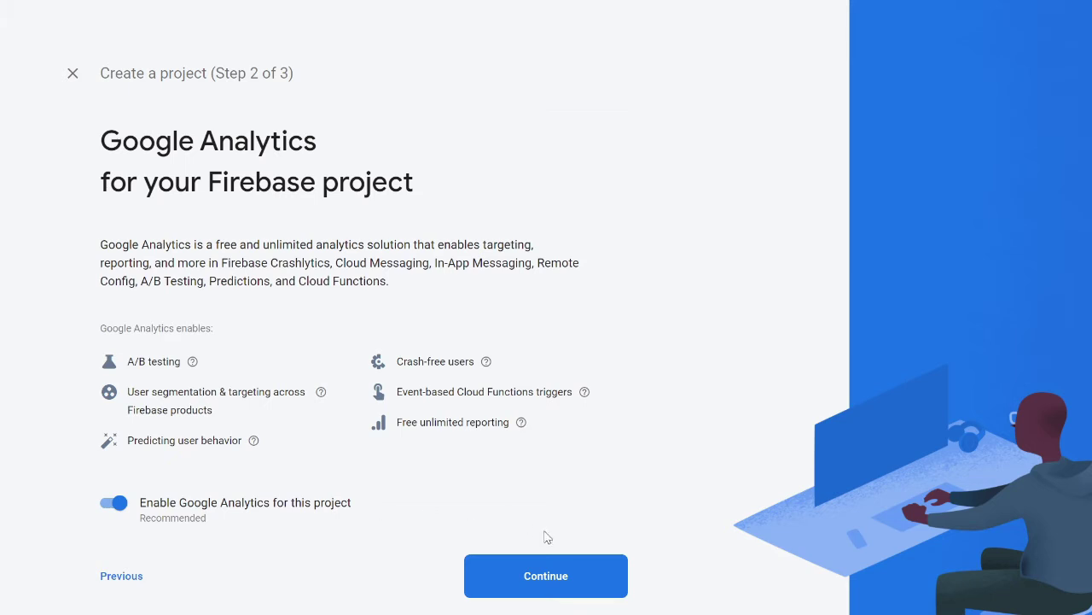
click(544, 578)
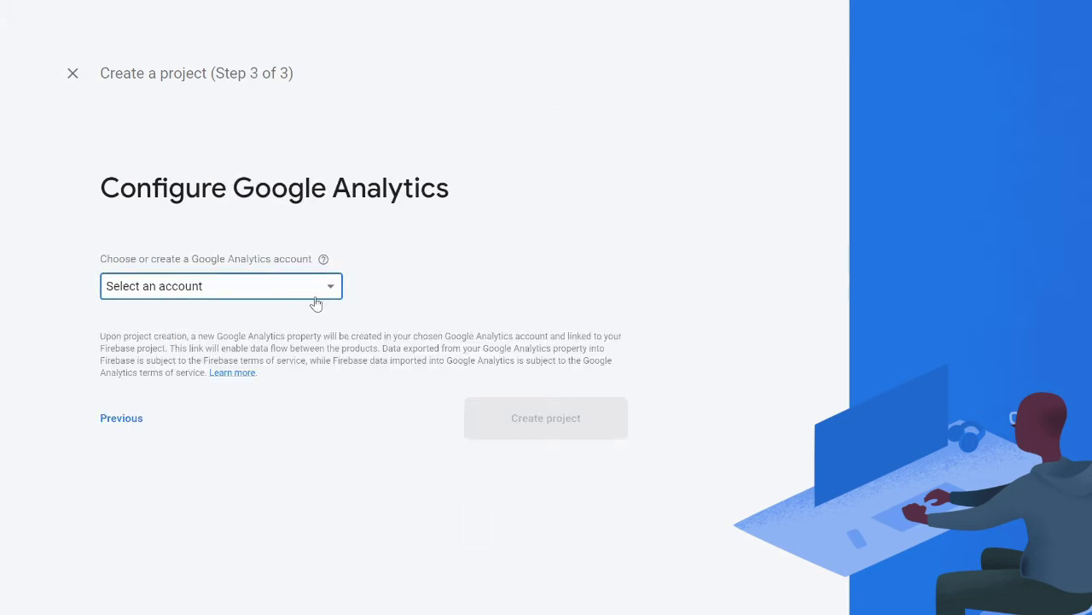
click(314, 298)
click(307, 294)
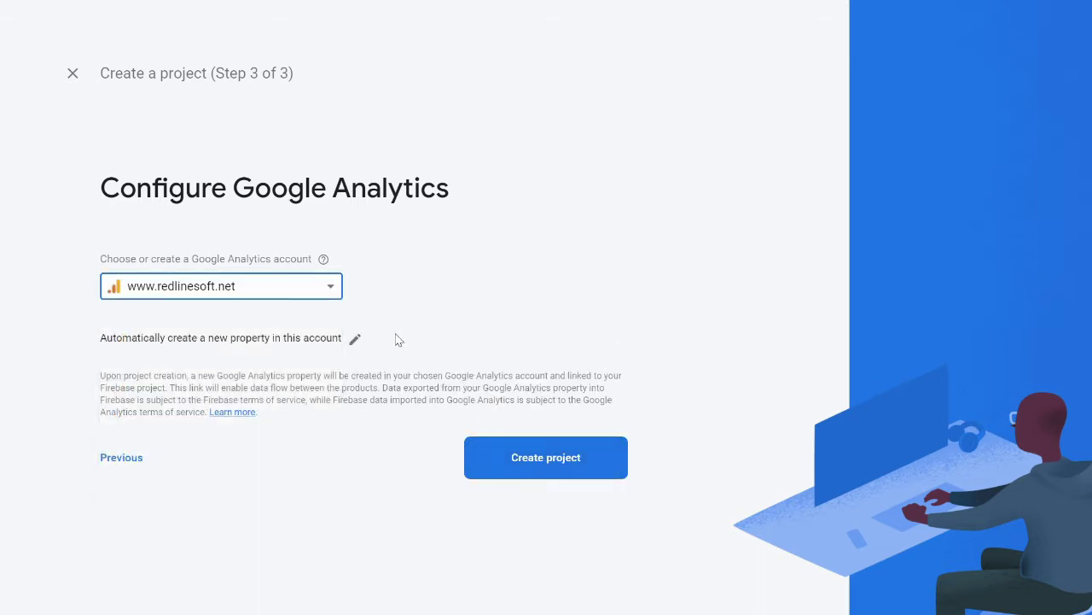
click(524, 468)
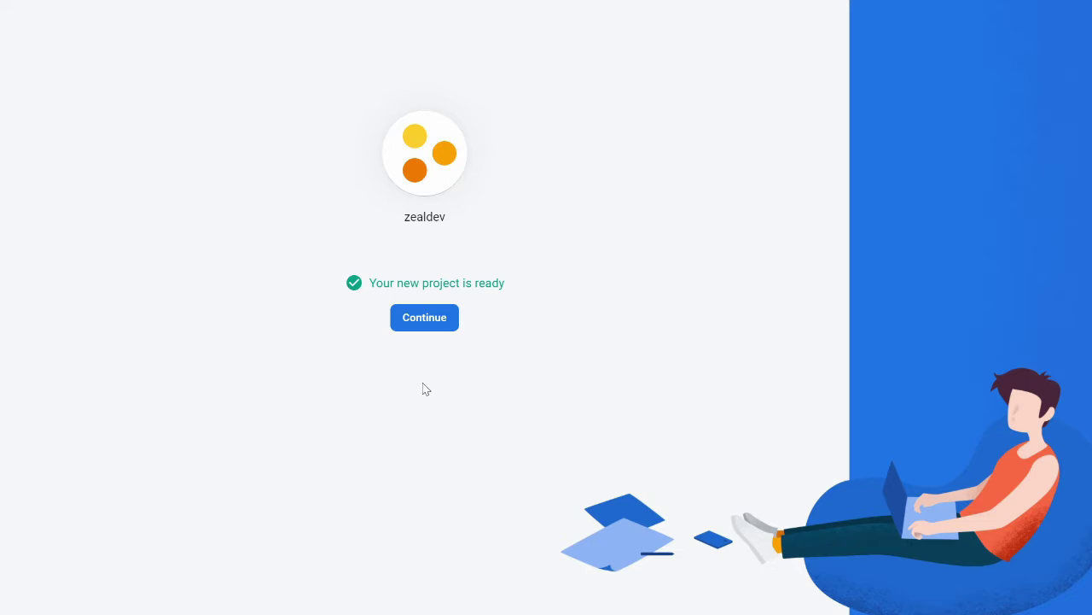
click(430, 317)
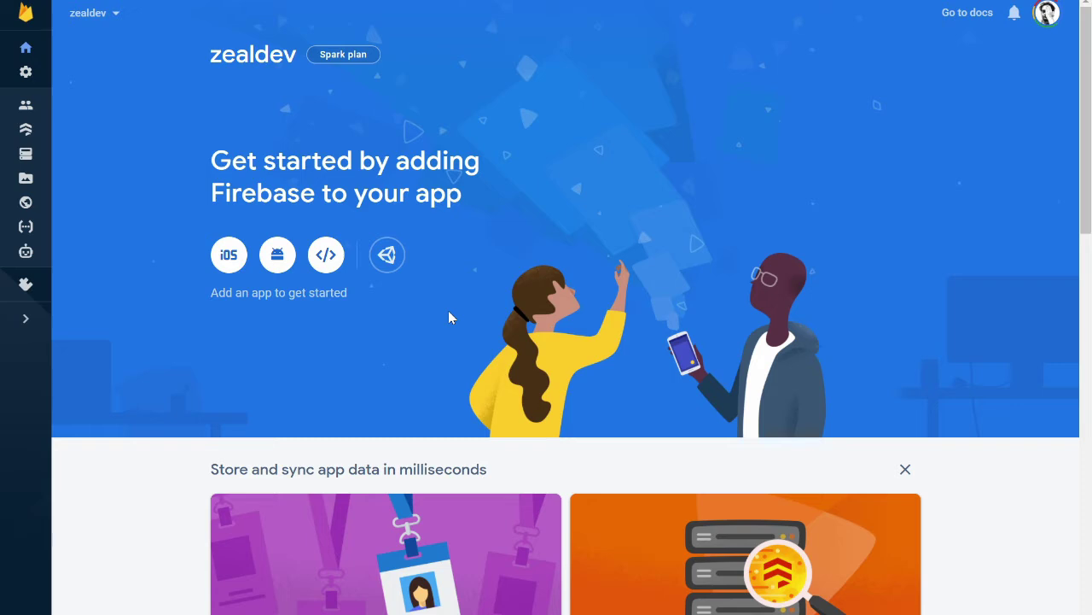
Enable the Email/Password provider under Authentication and open the empty Users list.
click(26, 112)
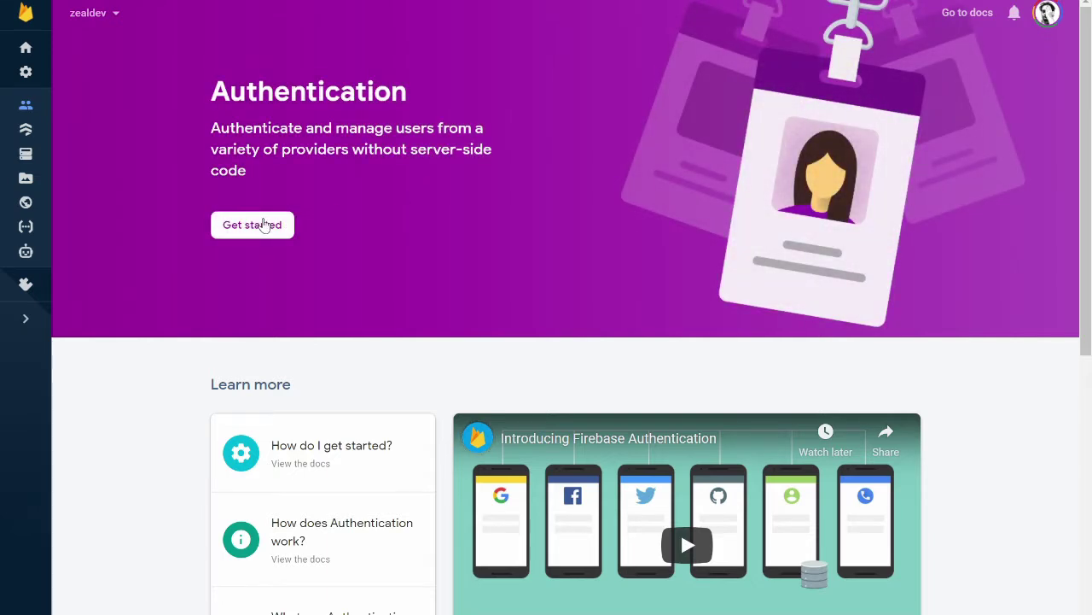
click(261, 225)
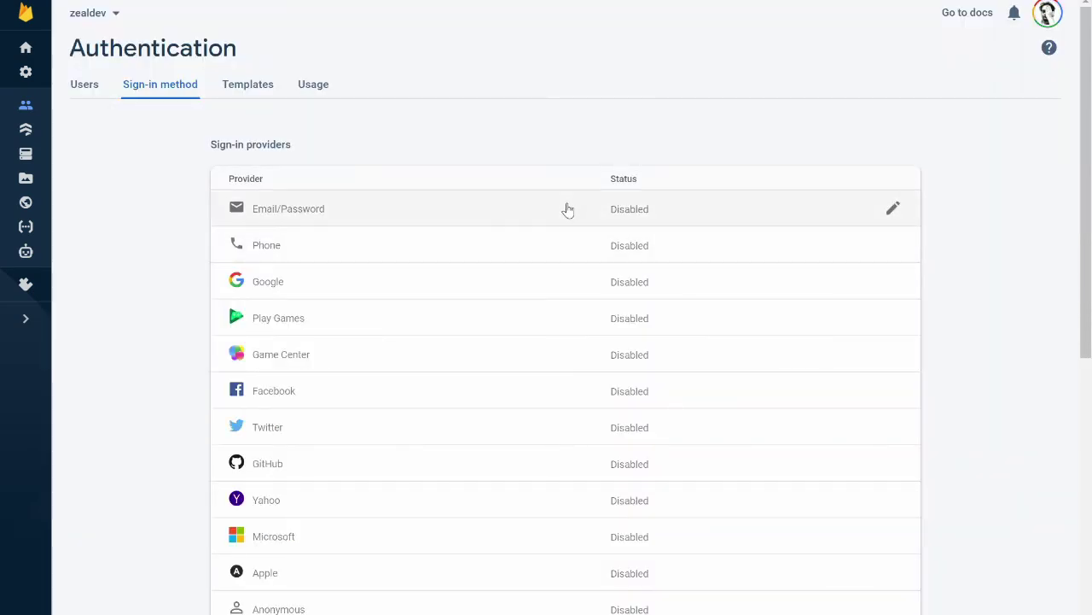
click(566, 209)
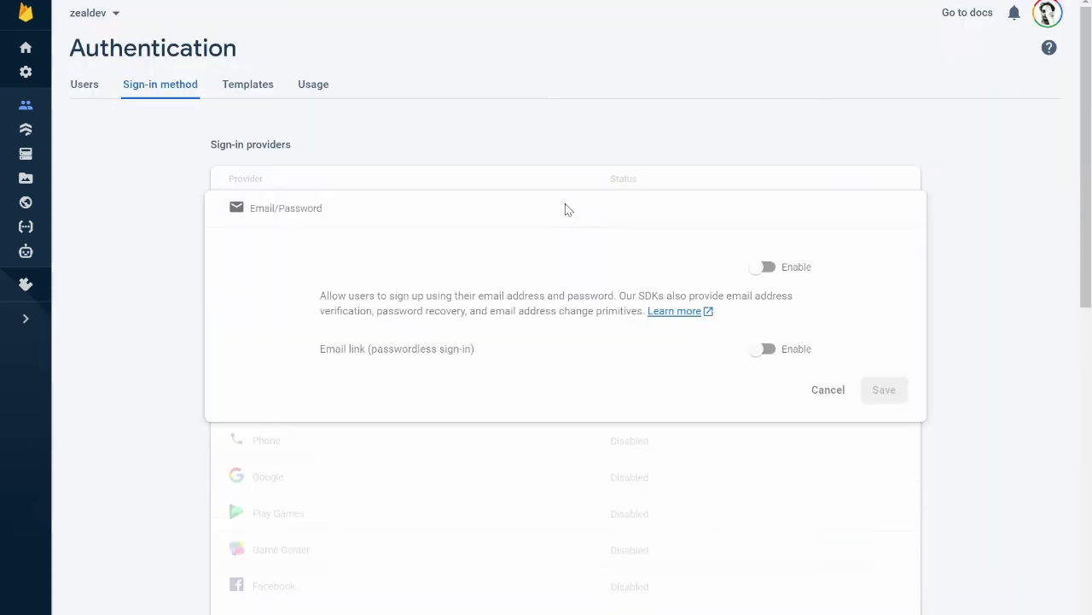
click(780, 271)
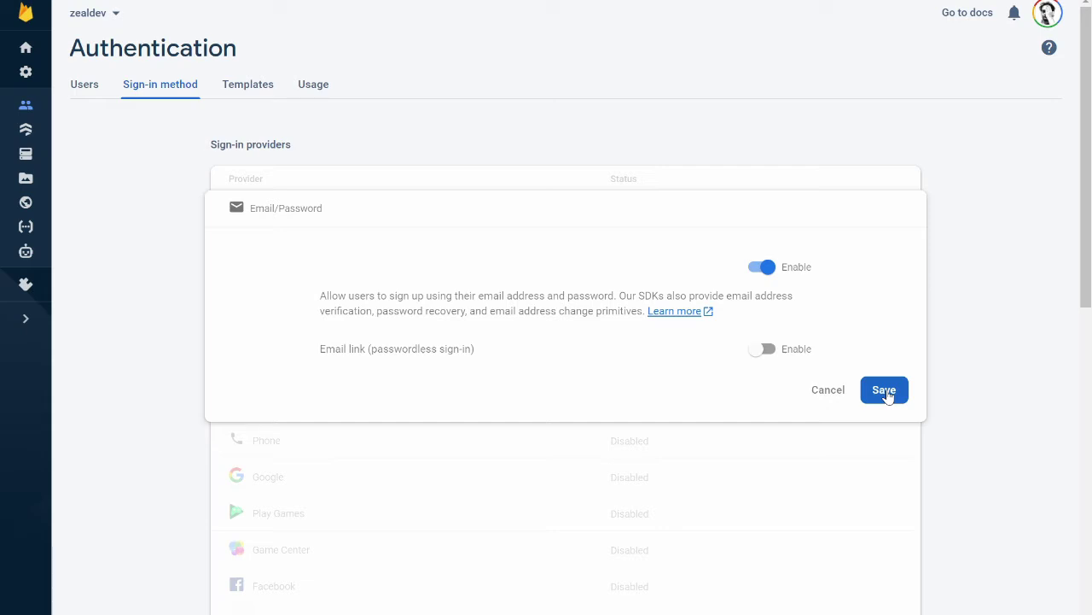
click(884, 391)
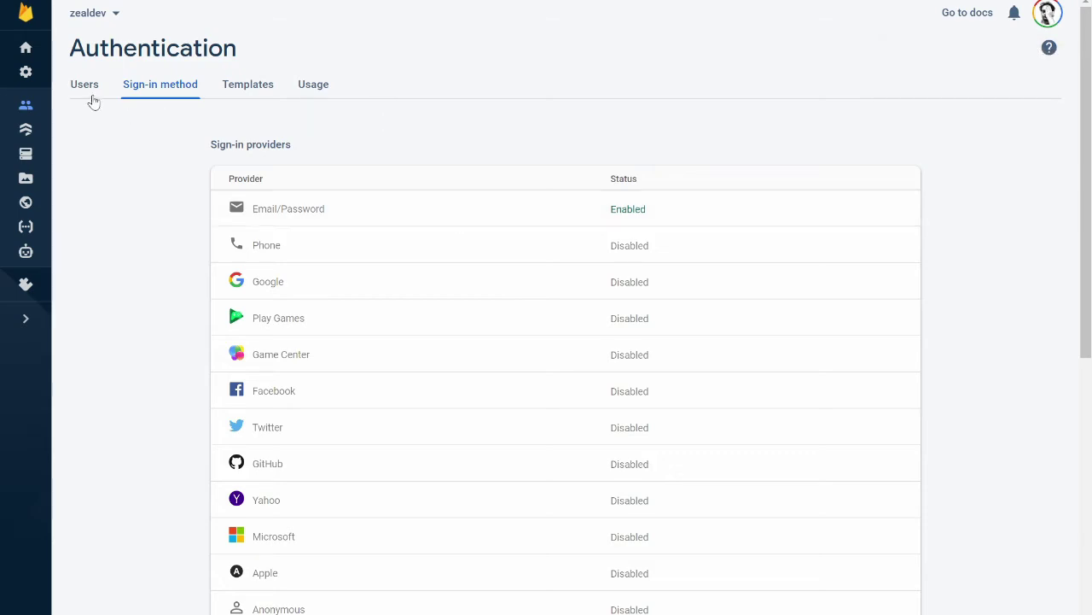
click(88, 96)
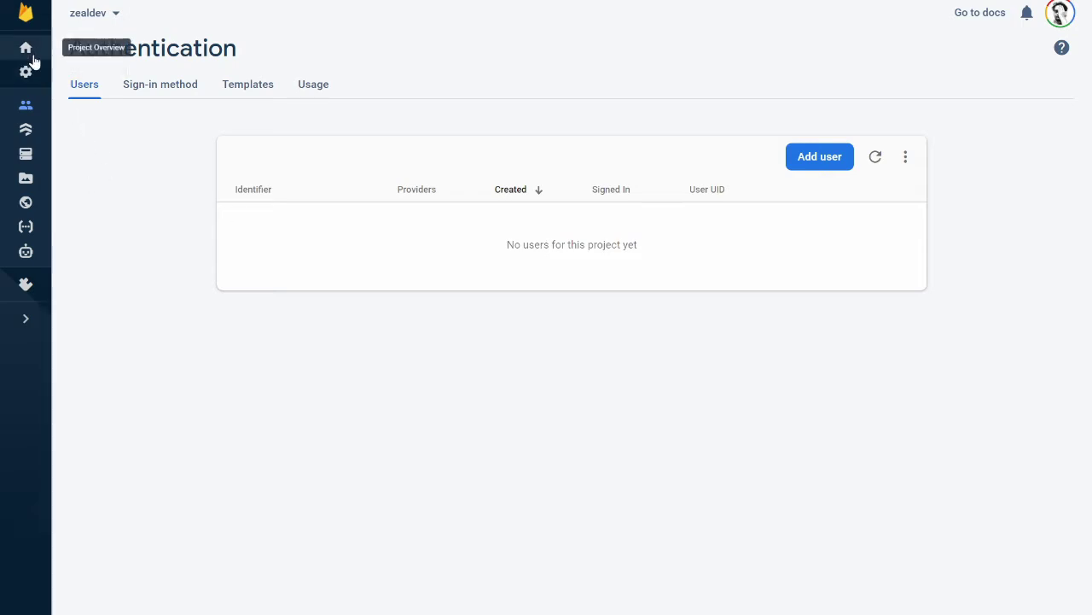
Create a Cloud Firestore database in test mode located in asia-southeast1.
click(25, 132)
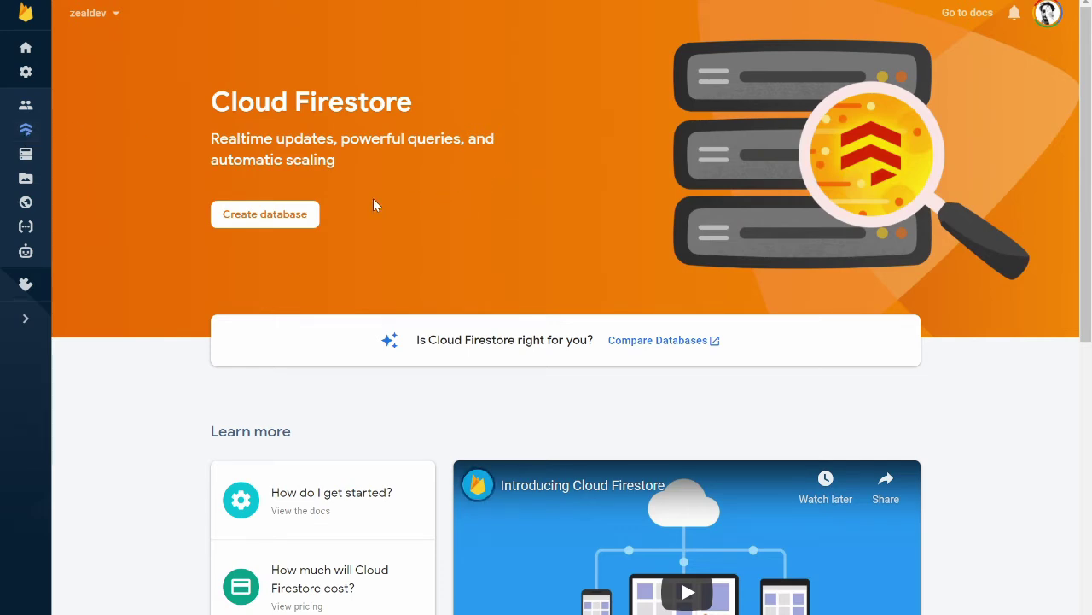
click(281, 215)
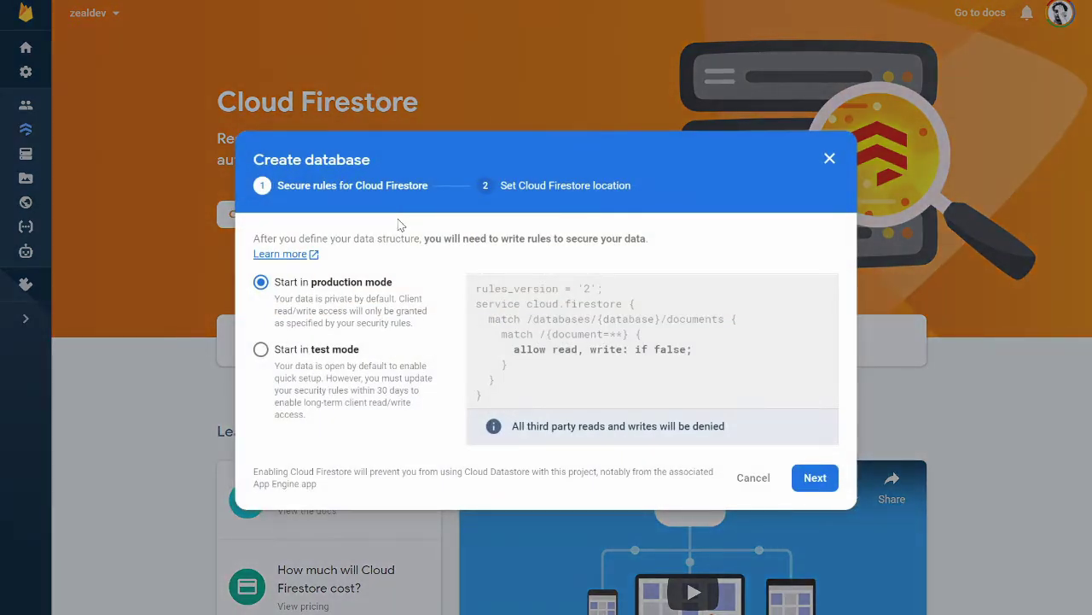
click(259, 351)
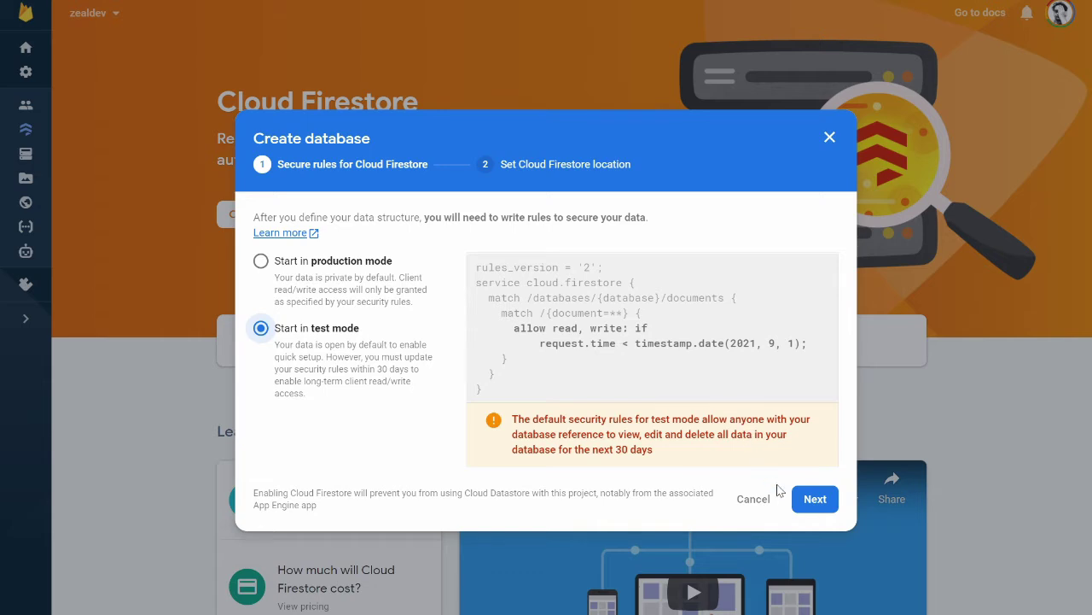
click(826, 498)
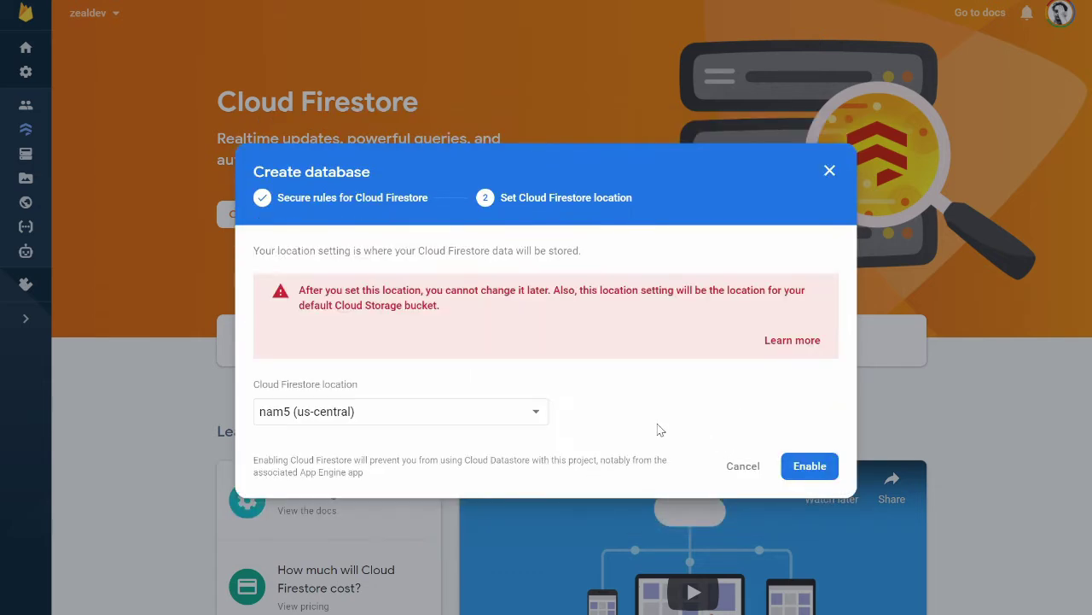
click(540, 420)
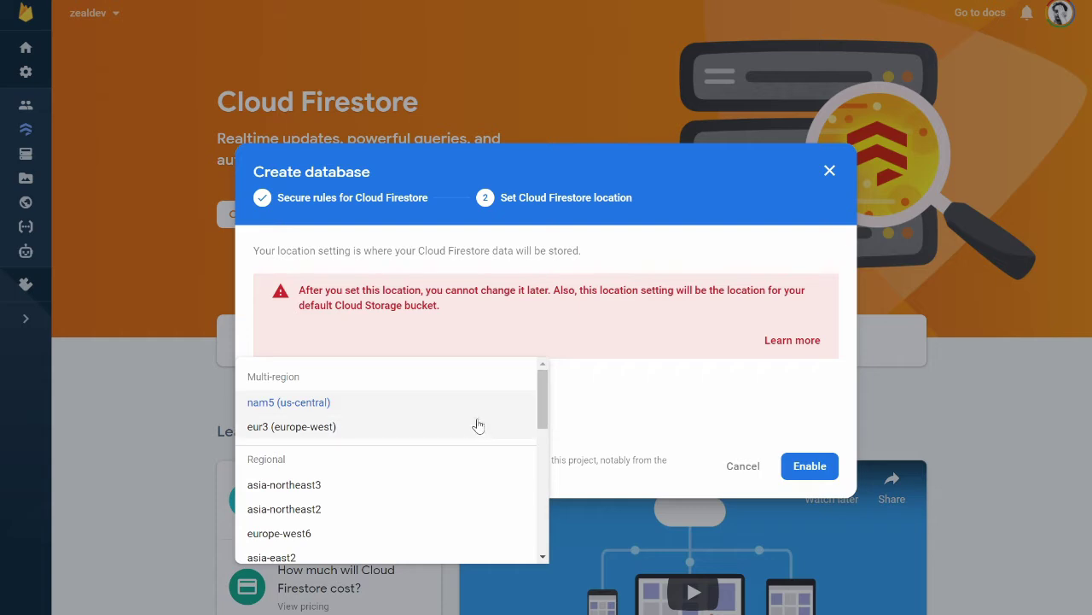
drag(544, 410, 543, 543)
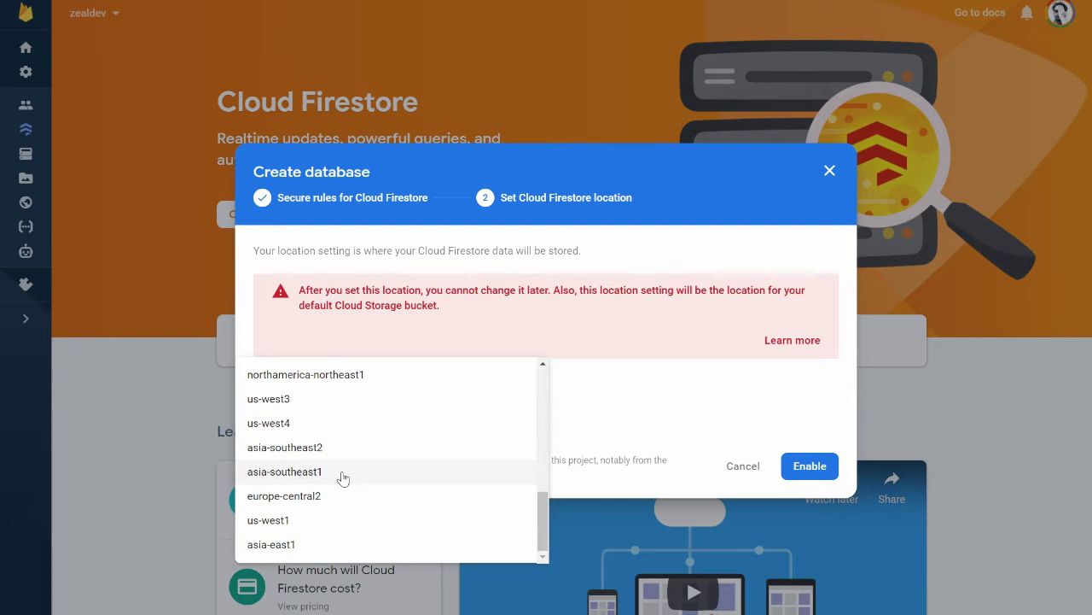
click(342, 478)
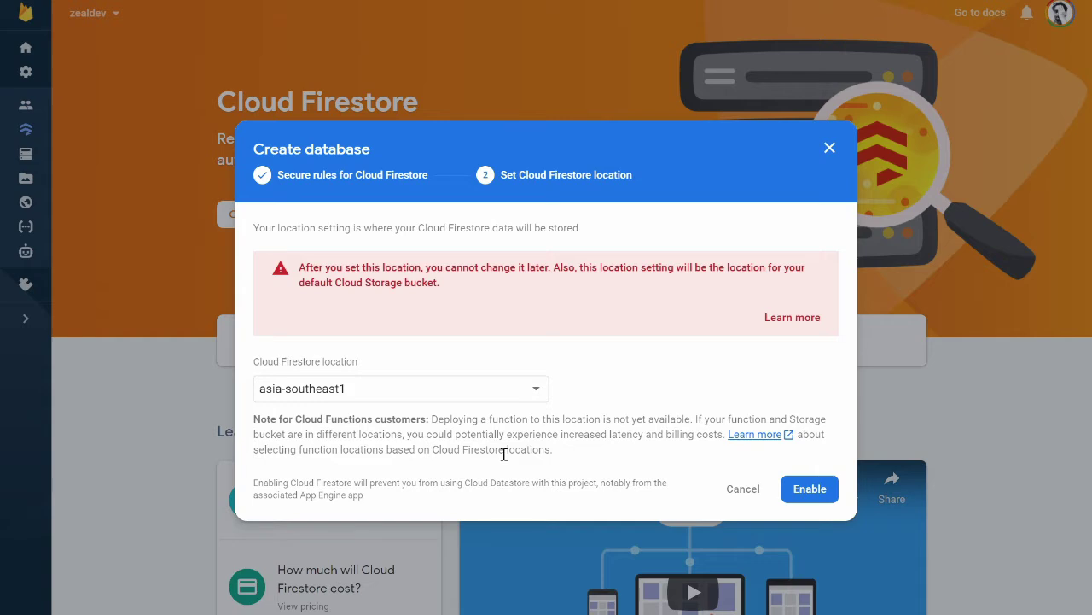
click(810, 489)
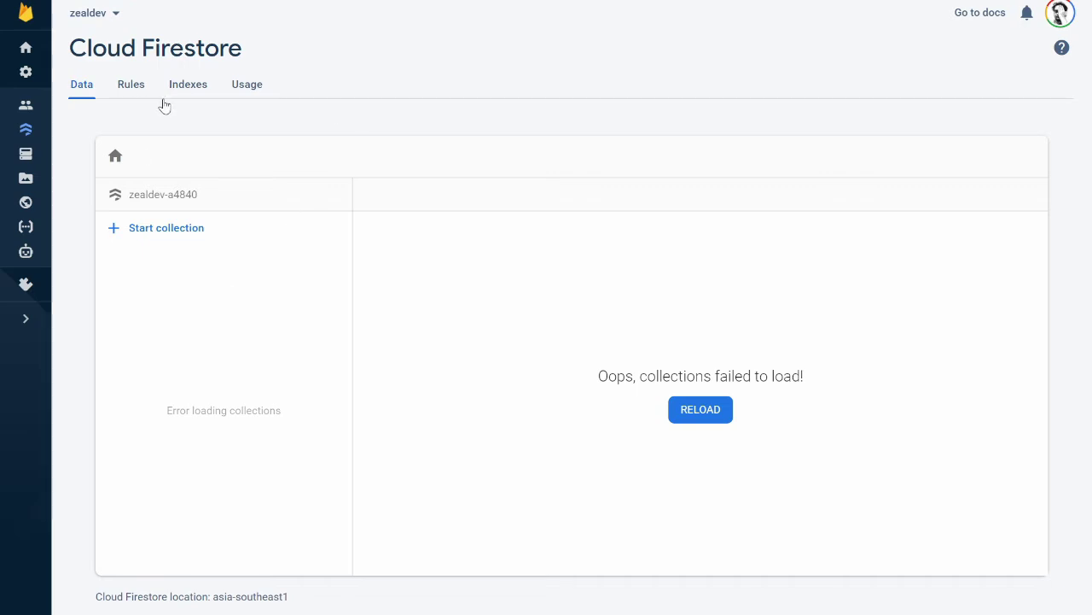
Check the Firestore Usage, Rules and Data tabs, then return to Project Overview.
click(248, 88)
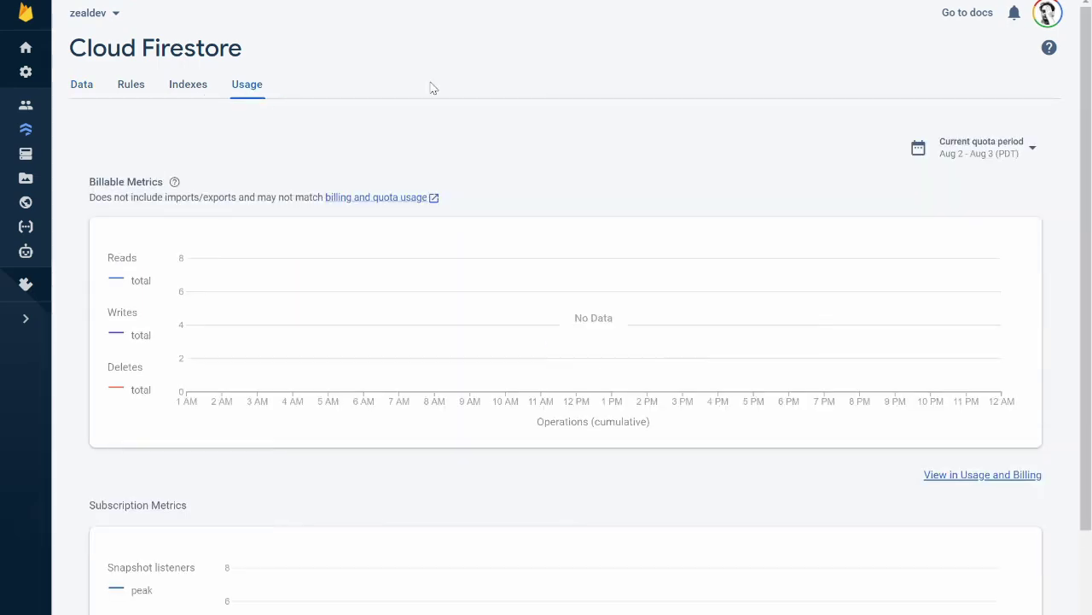
click(127, 92)
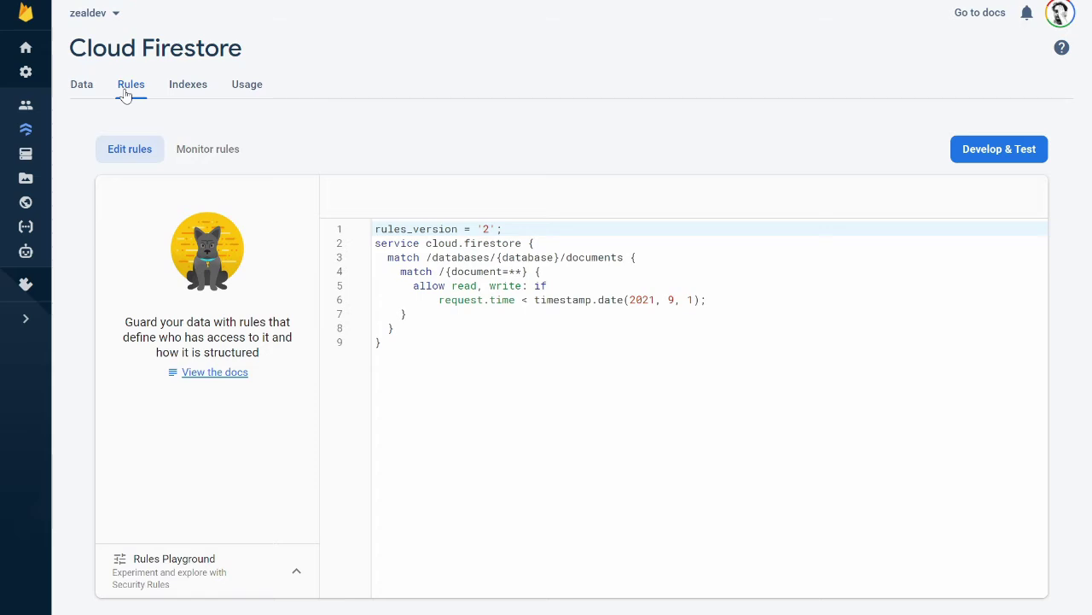
click(78, 90)
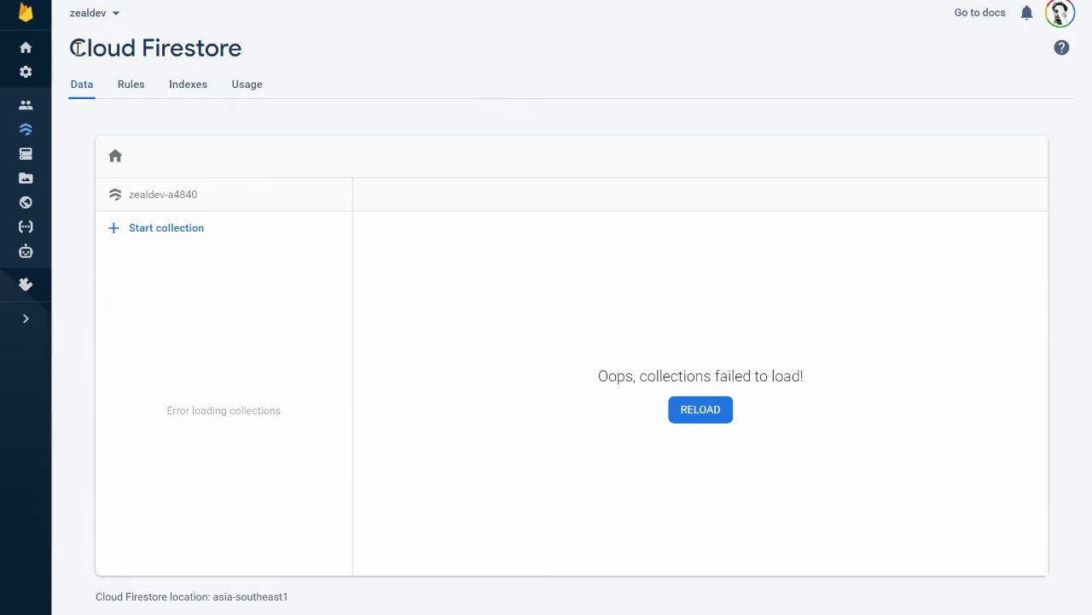
click(27, 49)
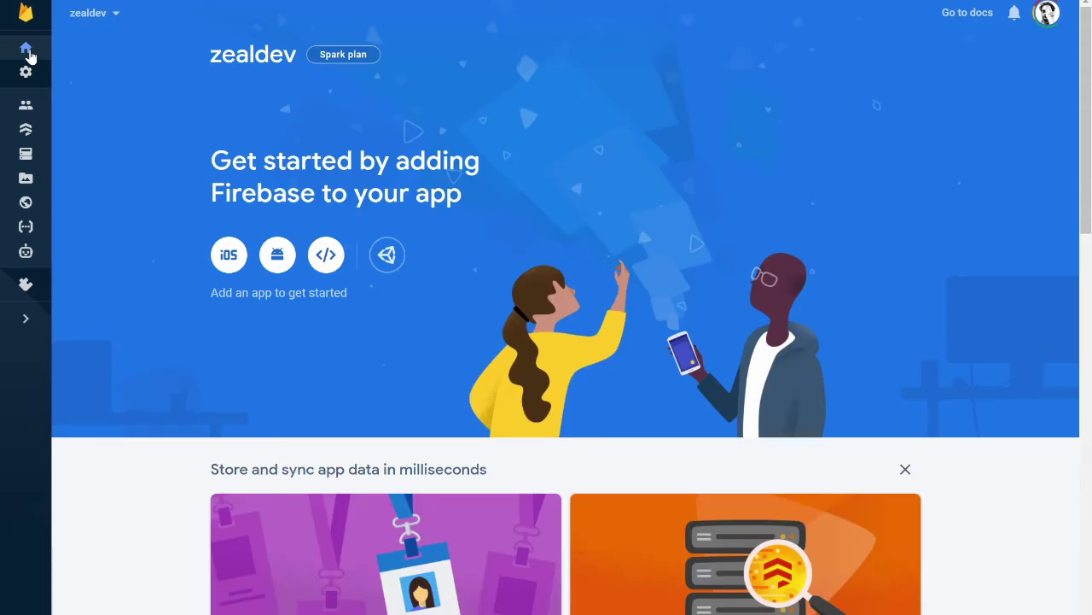
Look at the Project settings page, then go back to Project Overview.
click(27, 74)
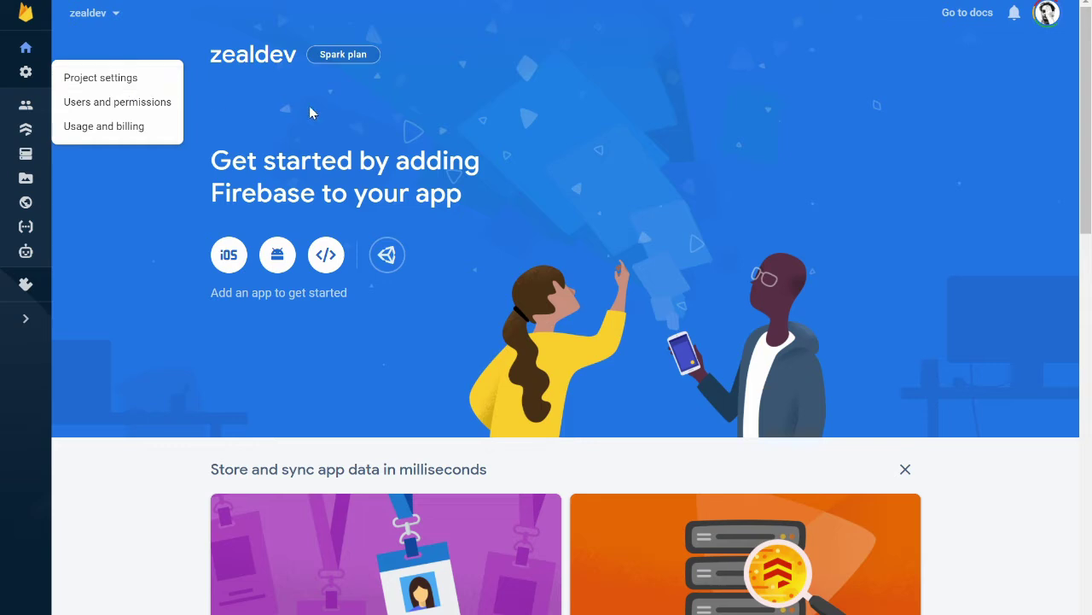
mouse_move(36, 77)
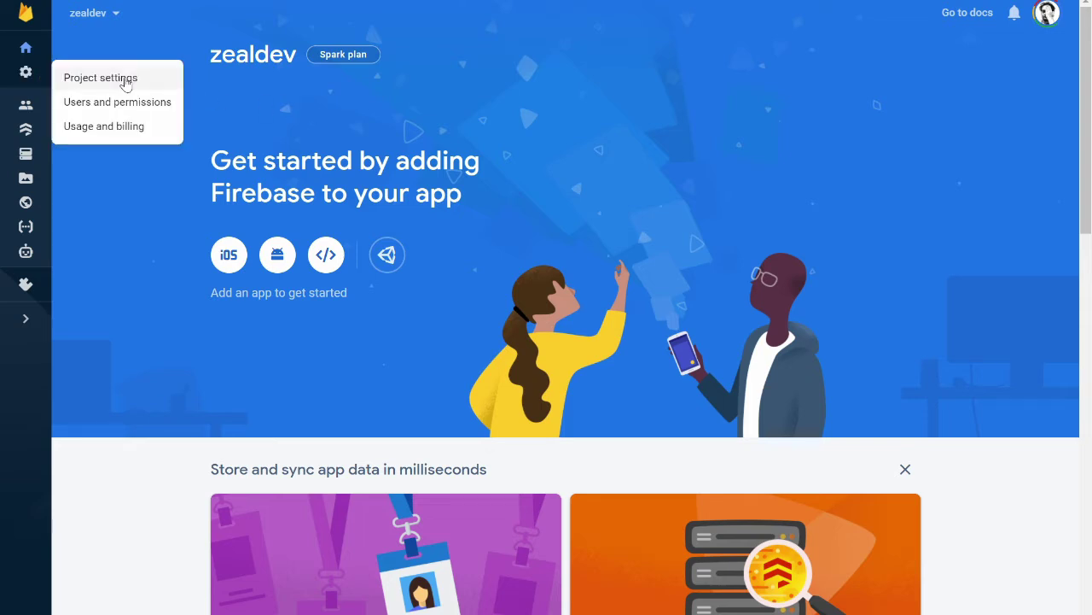
click(90, 78)
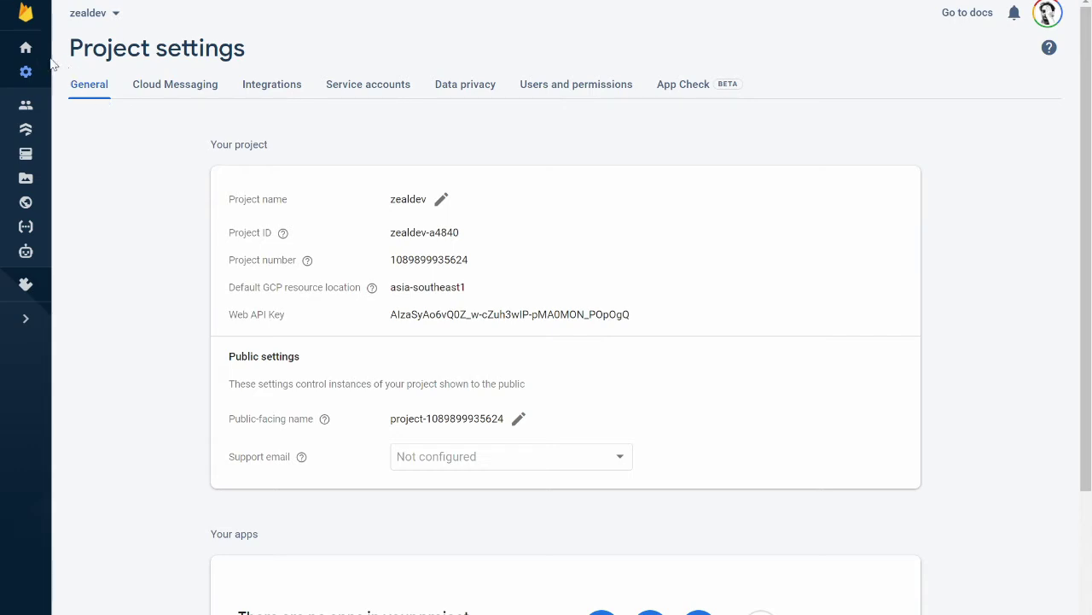
click(25, 47)
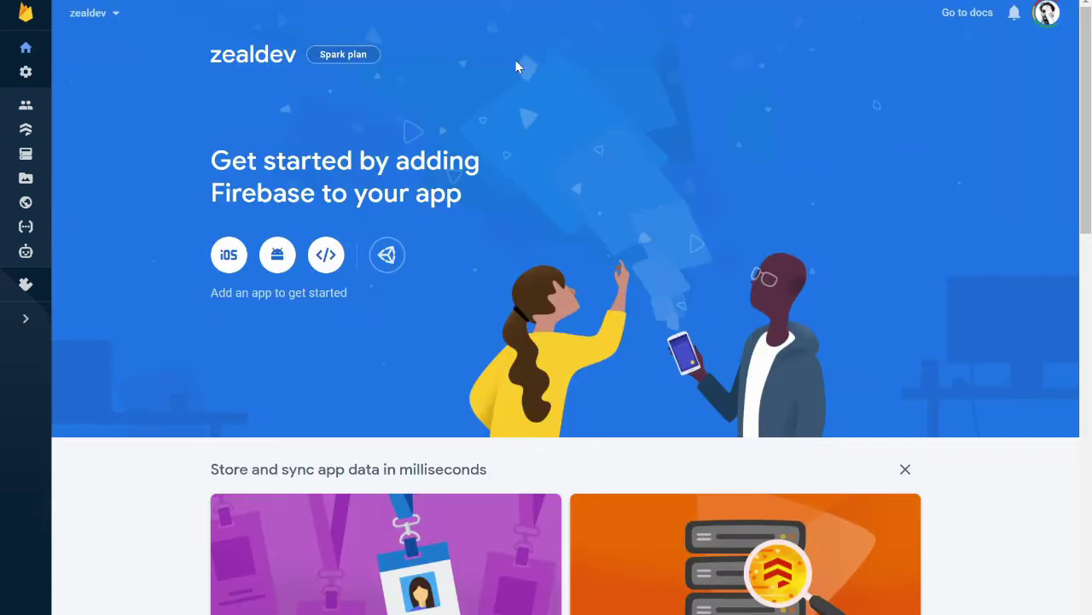
Register a web app nicknamed 'zeal' and continue to the console.
click(329, 258)
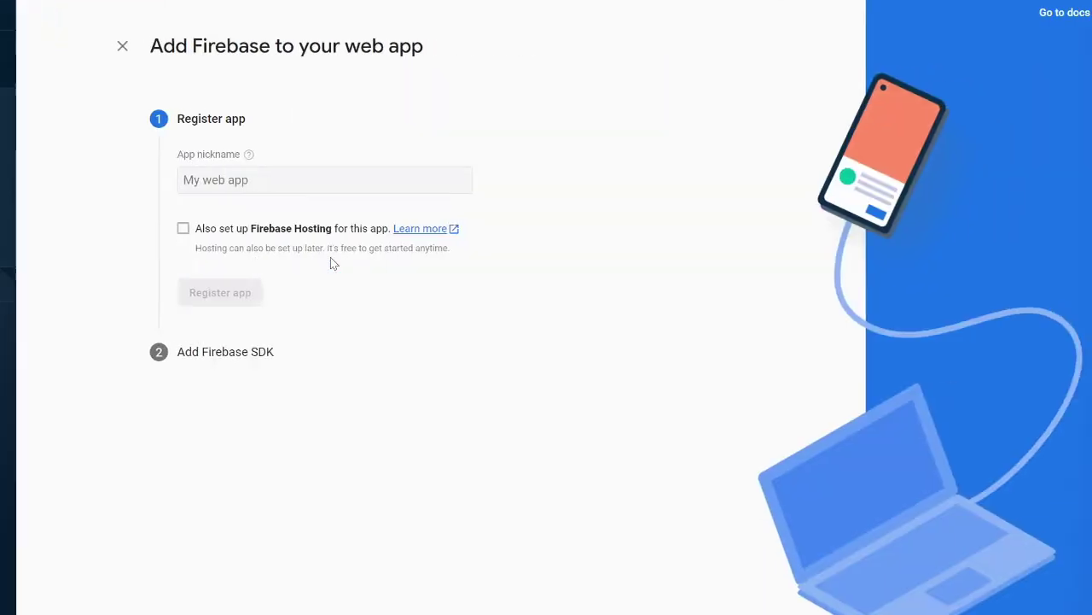
click(238, 177)
text(z)
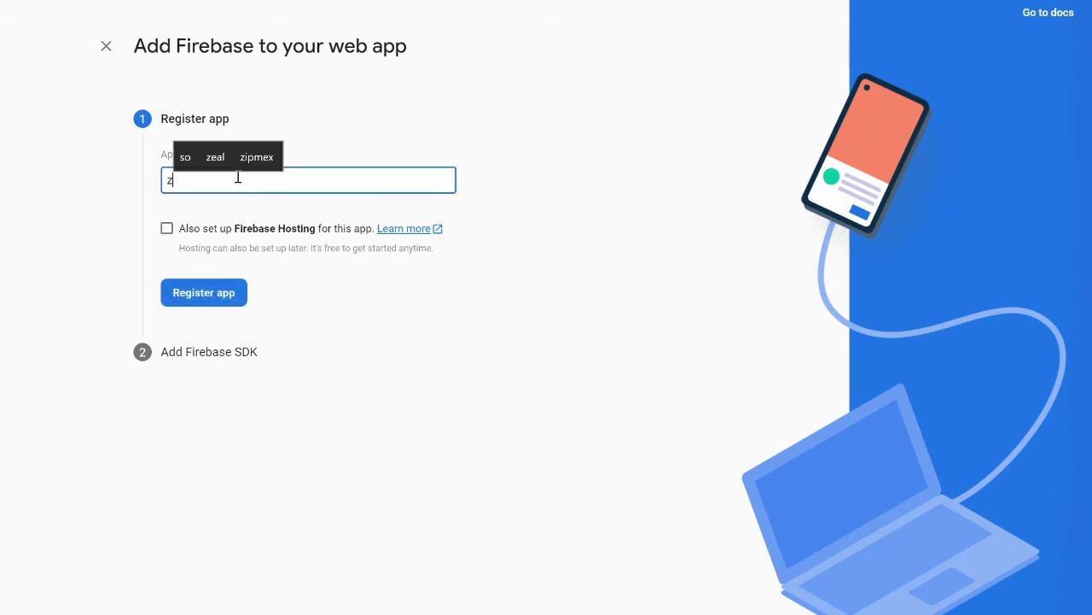
text(wel)
key(BackSpace)
key(BackSpace)
key(BackSpace)
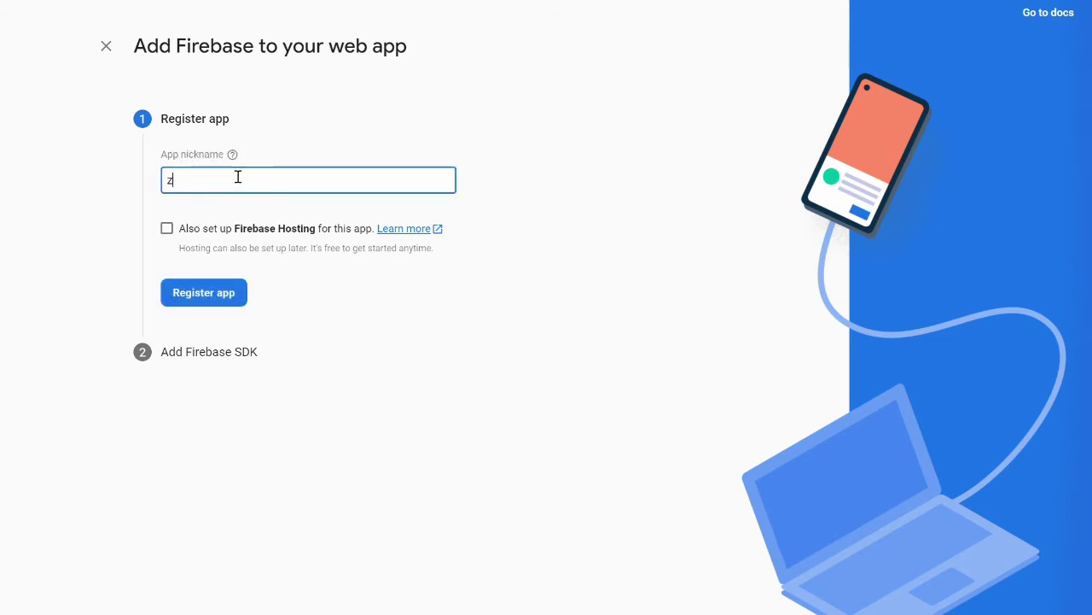
text(eal)
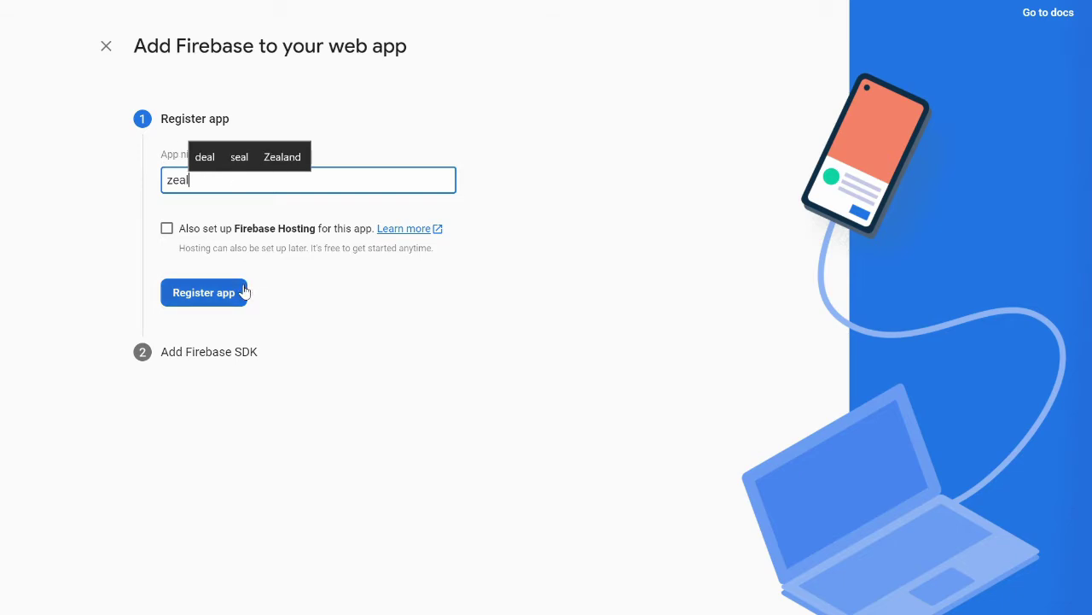
click(214, 299)
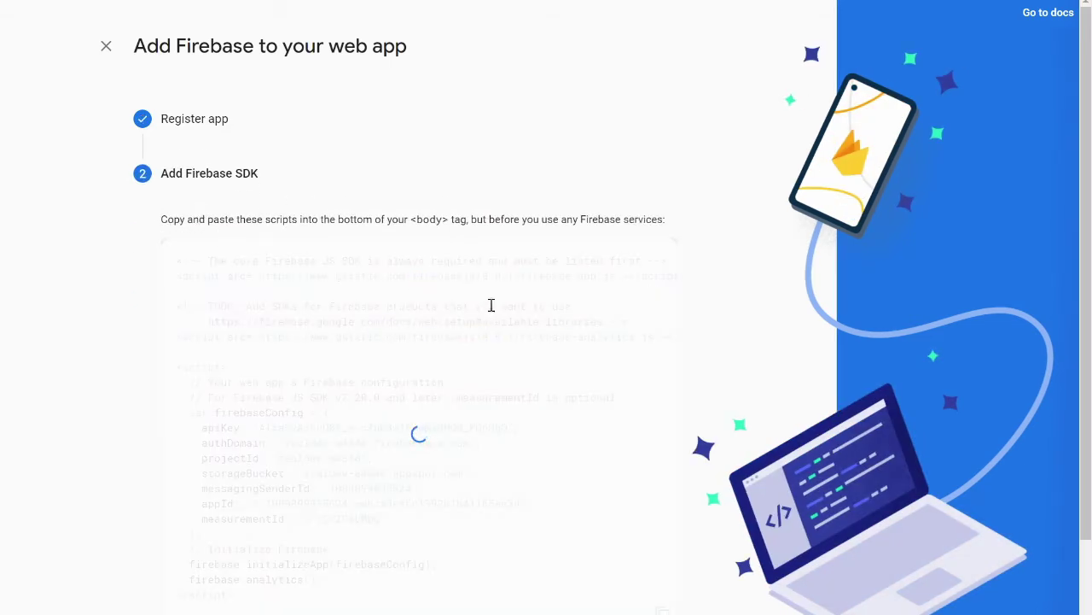
scroll(502, 418, down, 2)
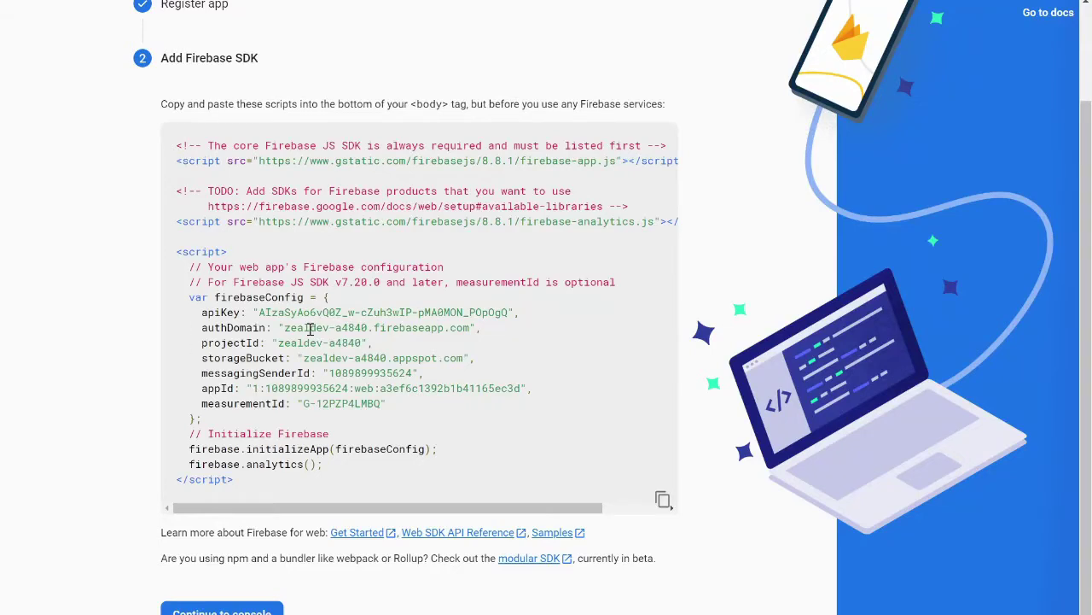
click(254, 611)
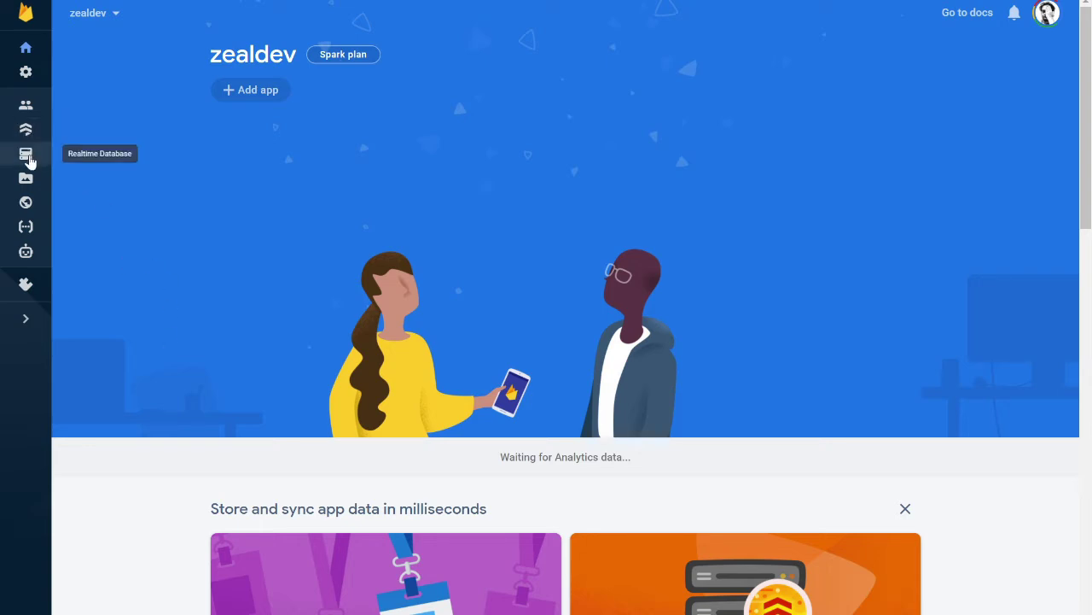
Step through the Firebase Hosting setup wizard to the deploy step and continue to the Hosting dashboard.
click(27, 203)
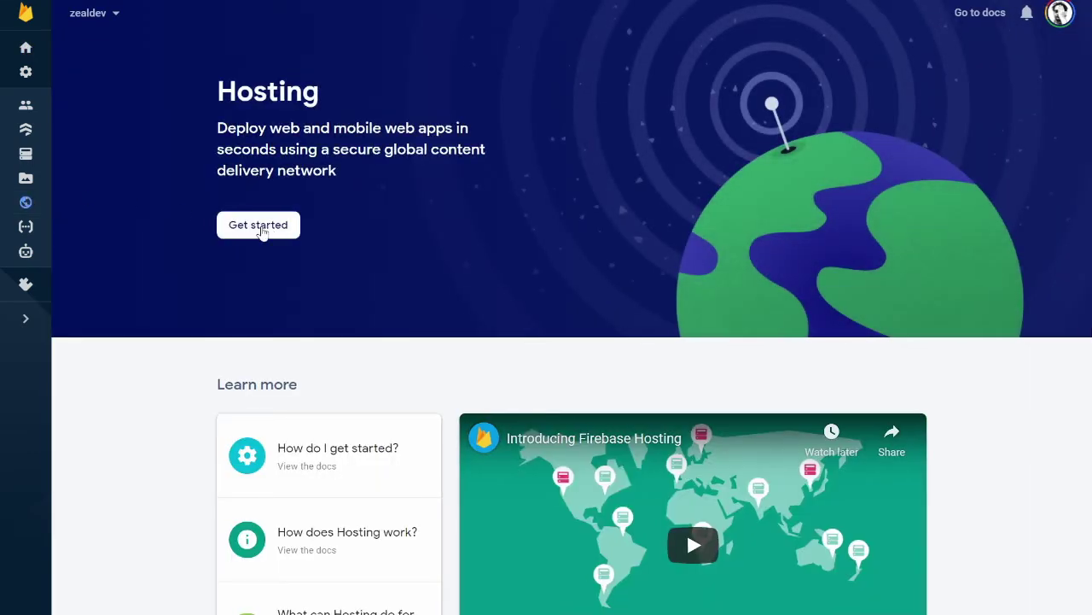
click(261, 229)
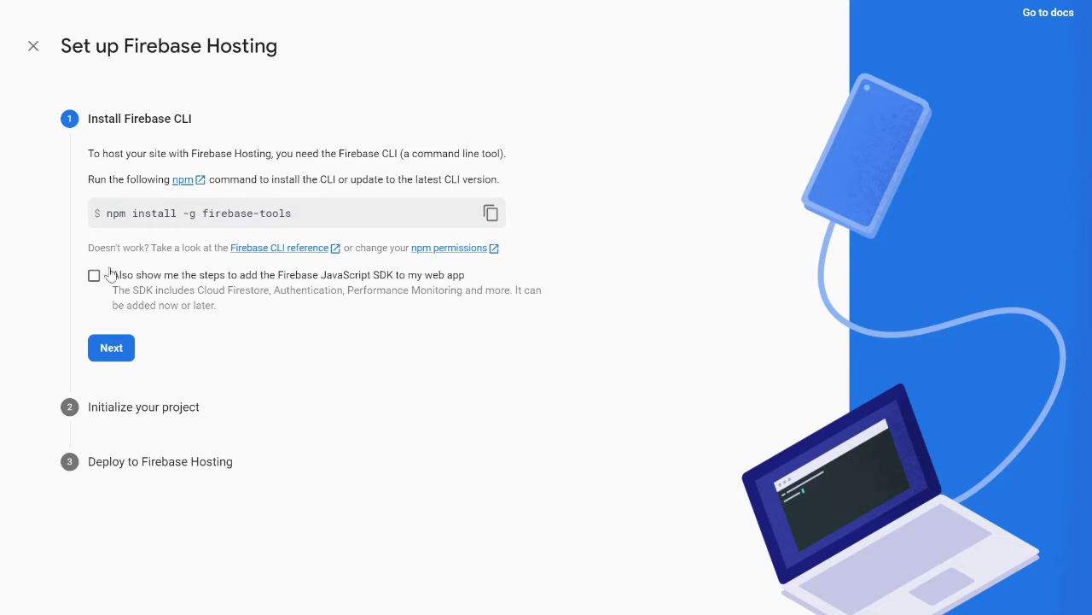
click(119, 356)
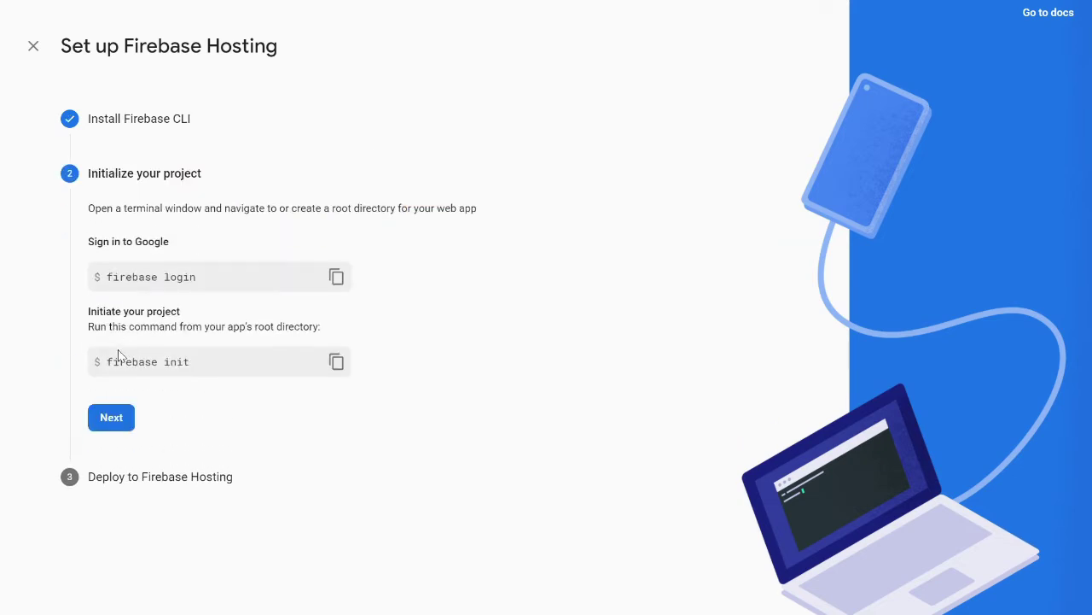
click(122, 426)
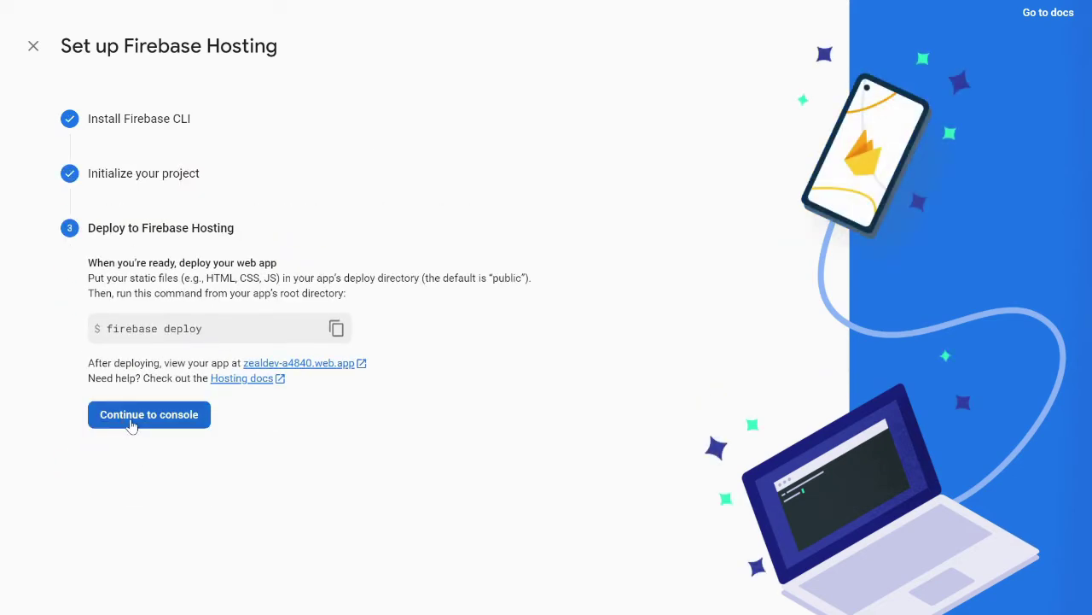
click(168, 423)
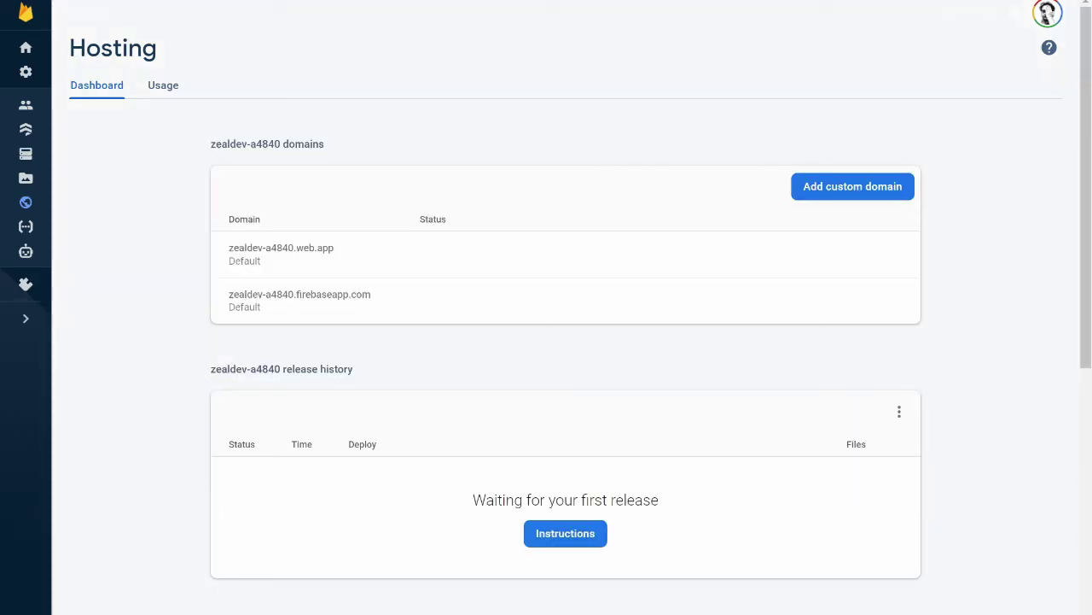
Run firebase init in zweb, selecting Hosting and the existing project zealdev-a4840.
key(alt+Tab)
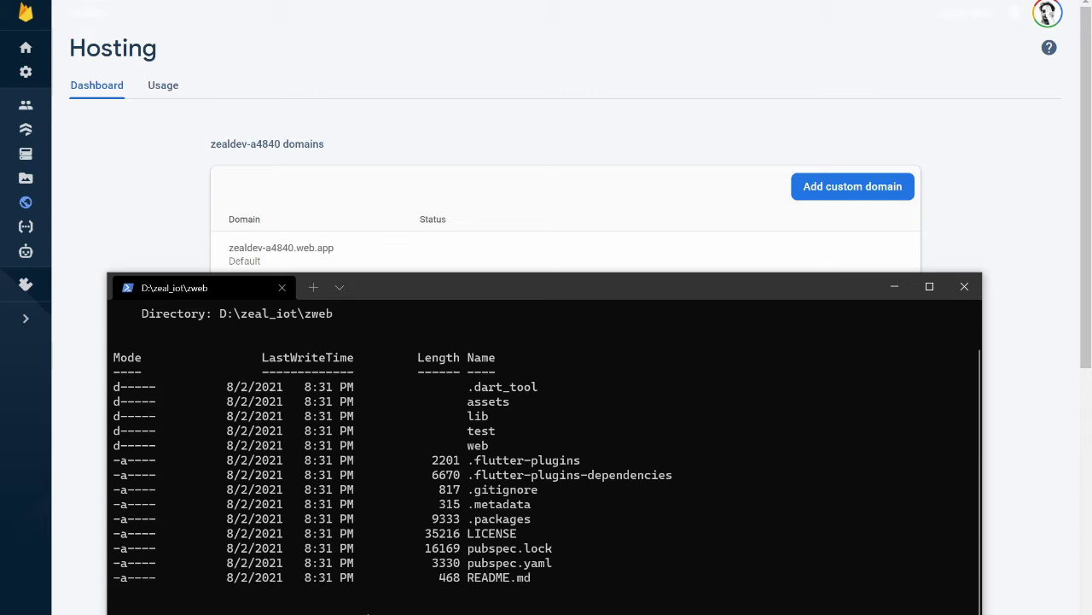
scroll(544, 461, down, 1)
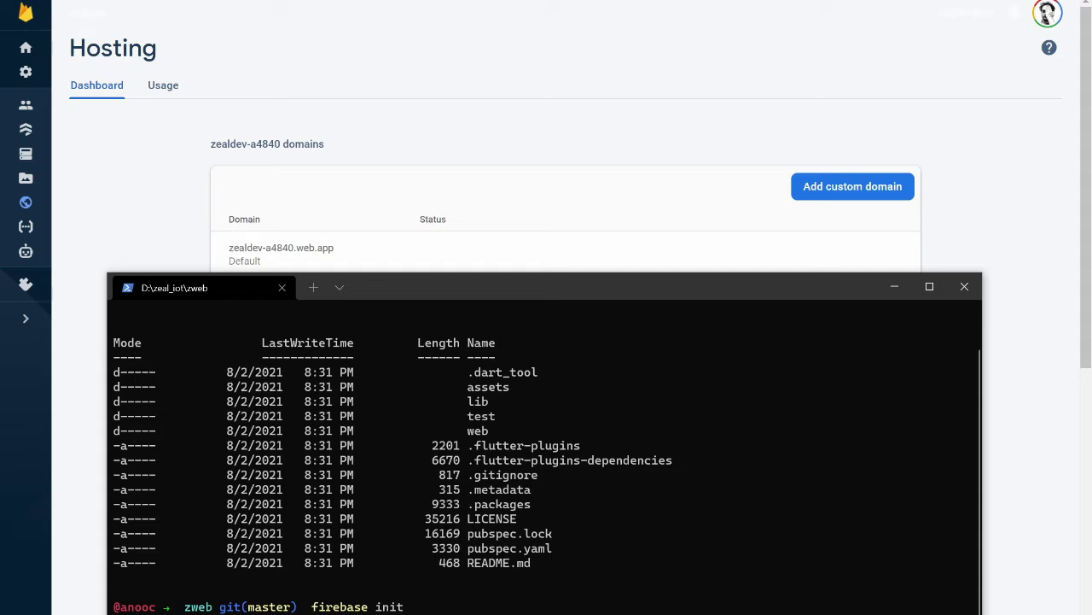
key(Return)
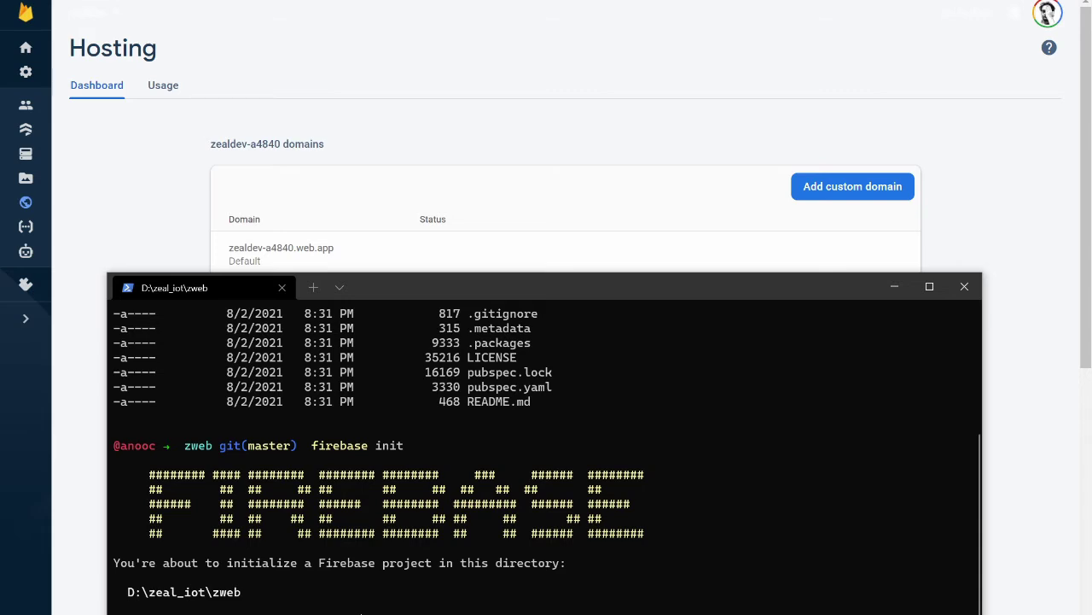
key(Return)
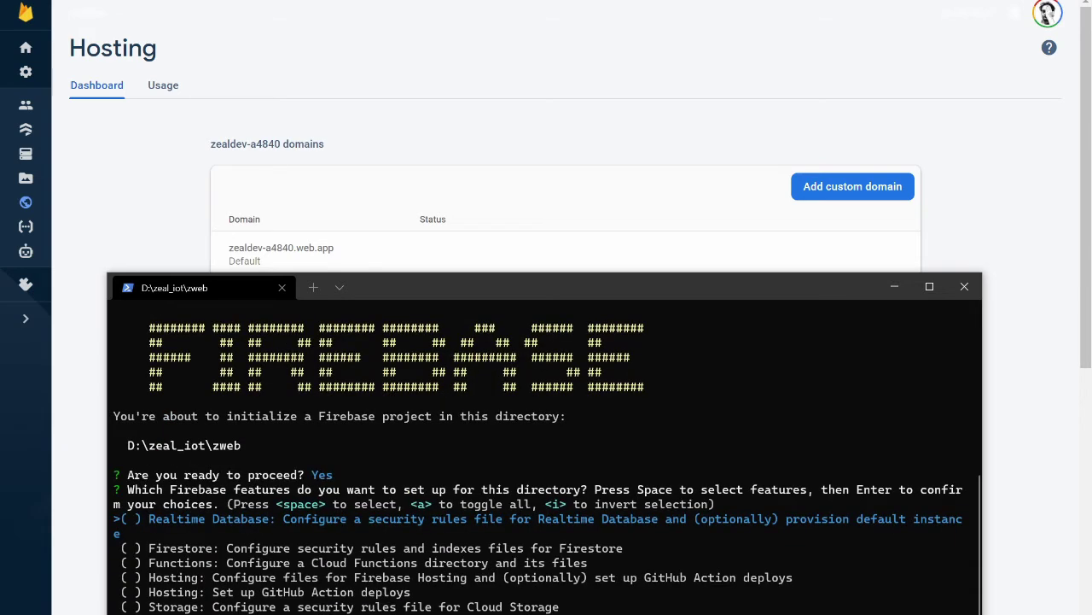
key(Down)
key(Down)
key(Down)
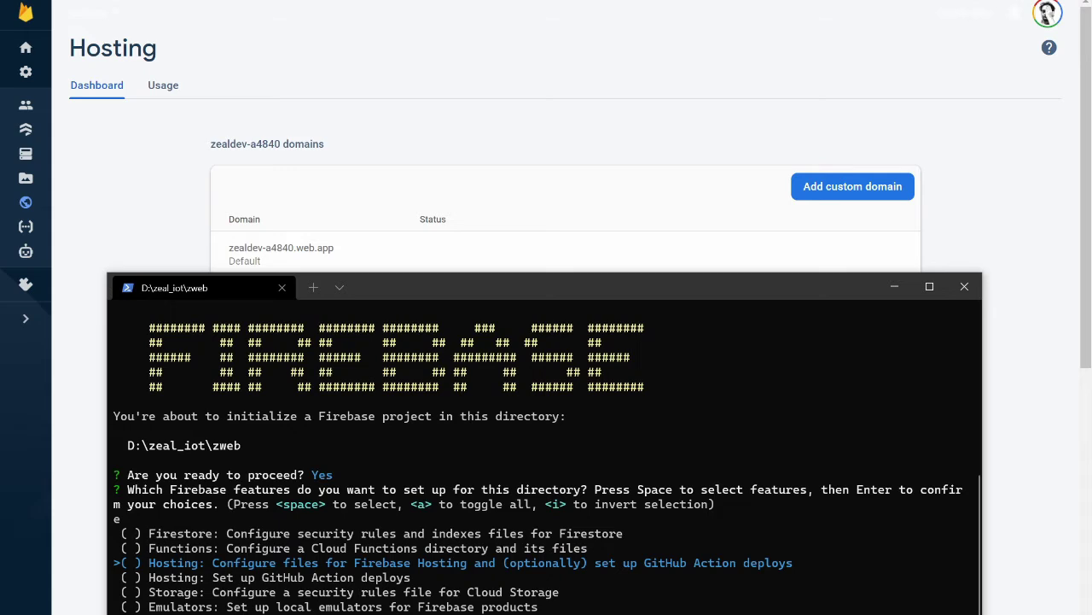
key(space)
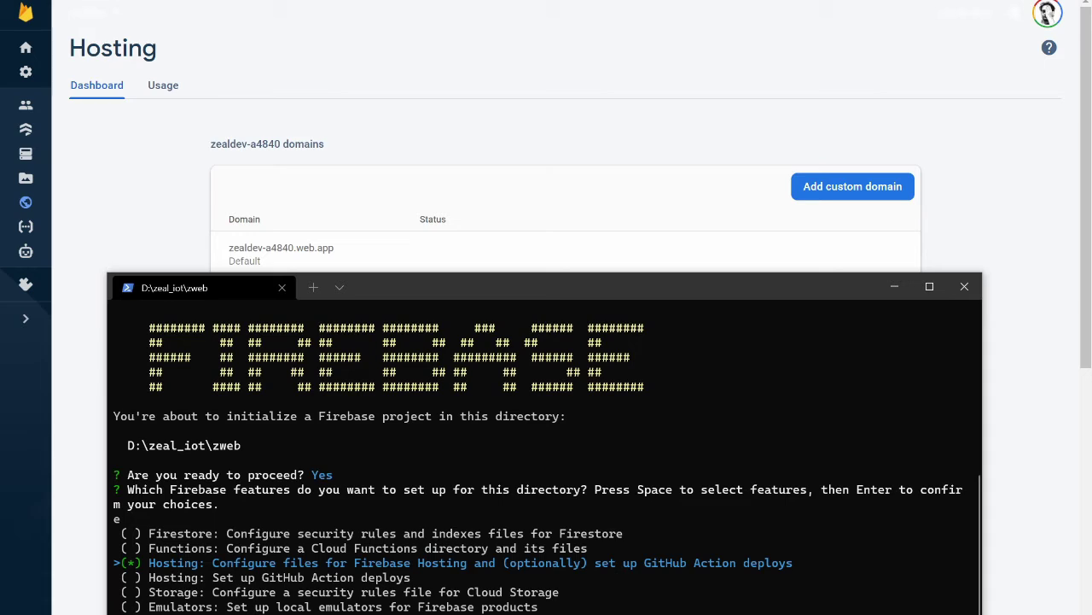
key(Return)
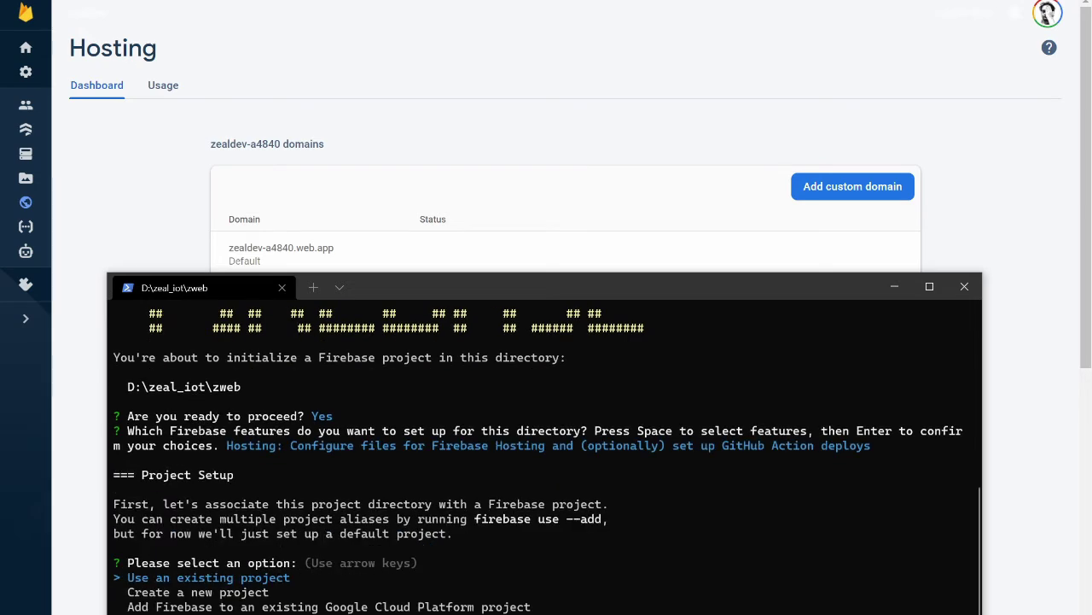
key(Return)
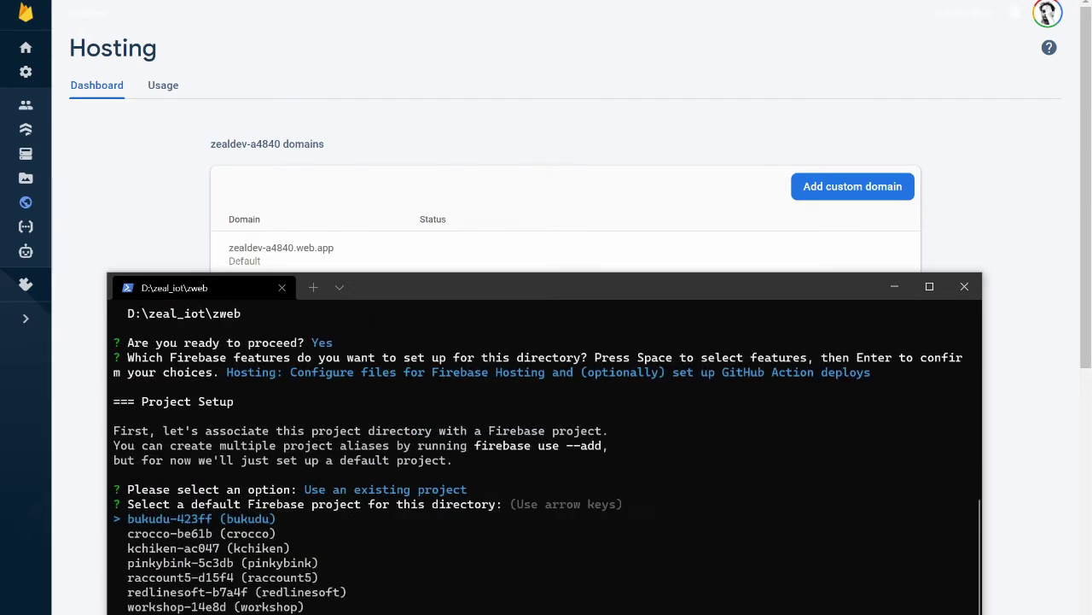
key(Down)
key(Down)
key(Down)
key(Down)
key(Down)
key(Down)
key(Down)
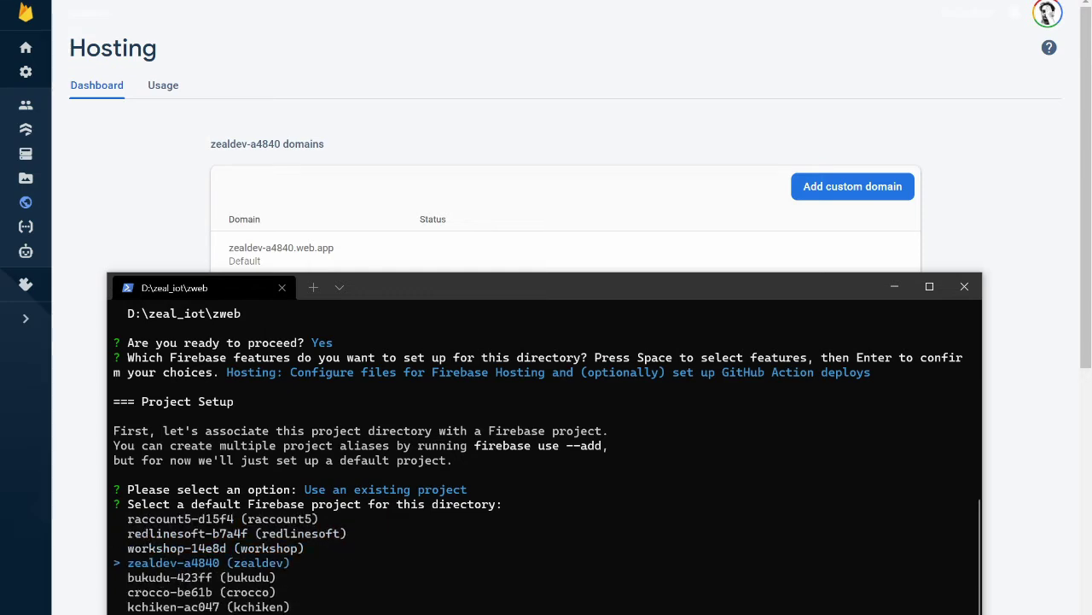
key(Return)
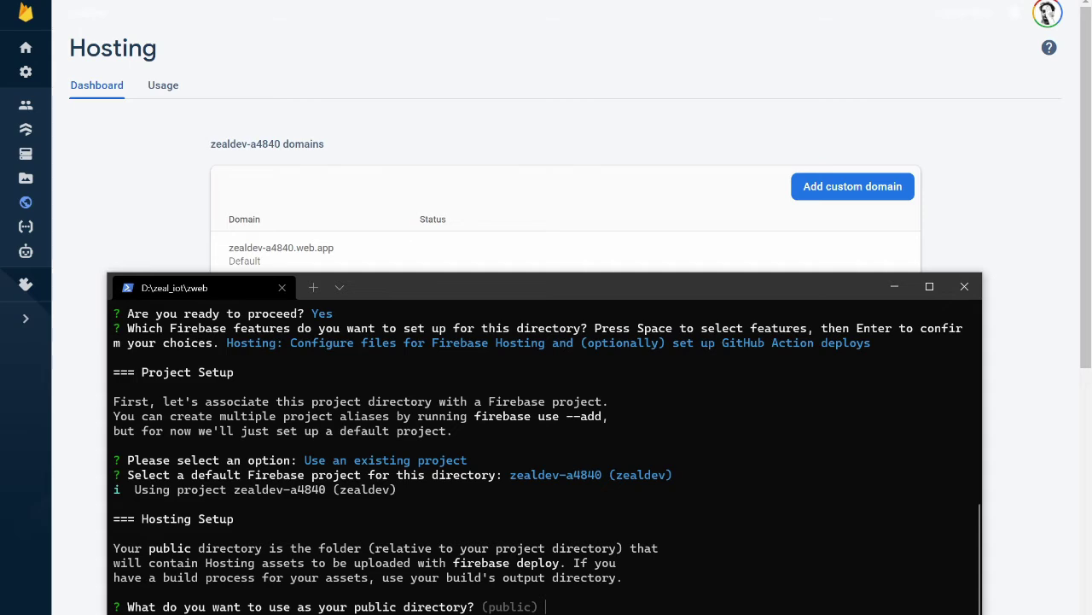
Set build/web as the public directory and decline the SPA and GitHub options.
text(build/web)
key(Return)
key(Return)
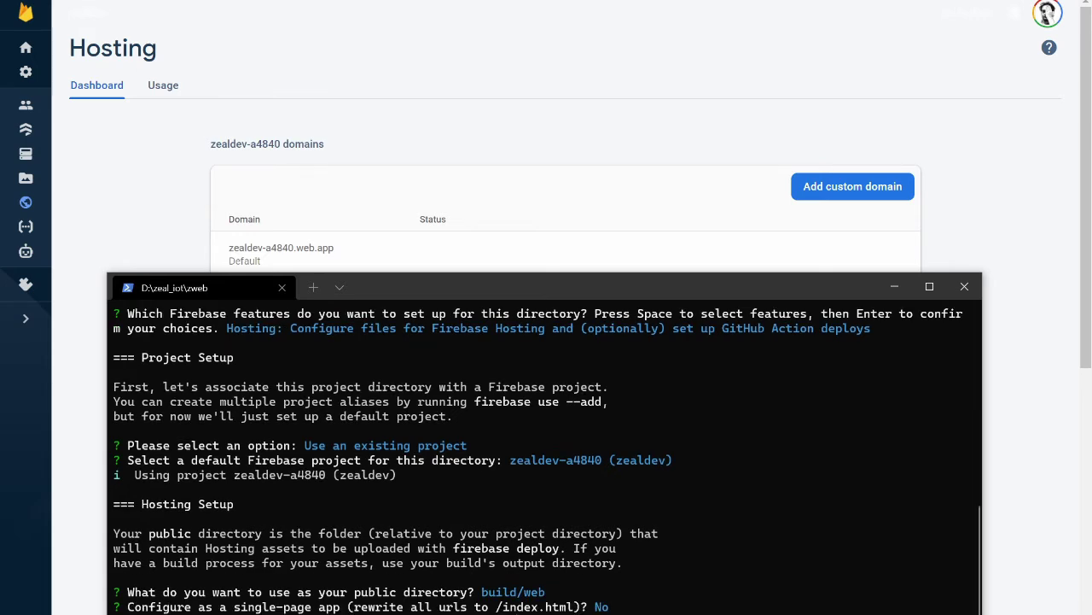
key(Return)
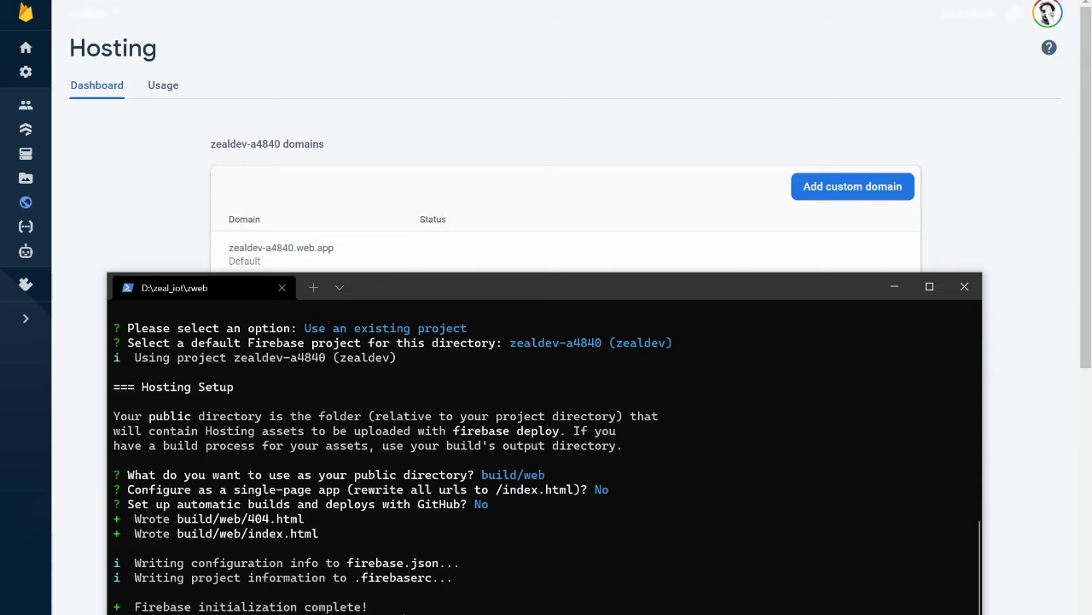
Build the Flutter web app and list the output files in build/web.
text(flutter build web)
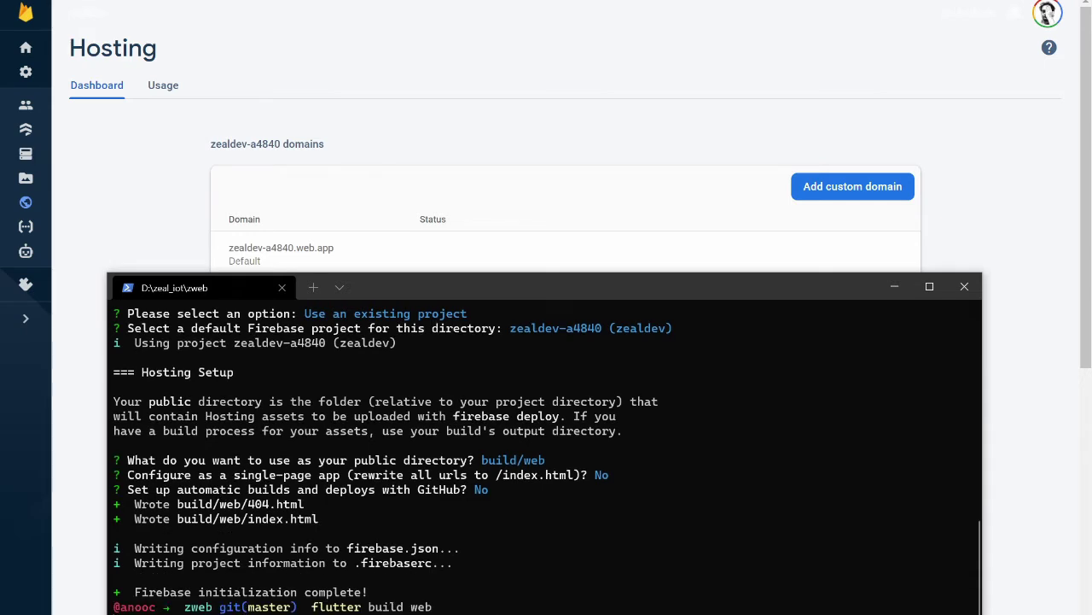
key(Return)
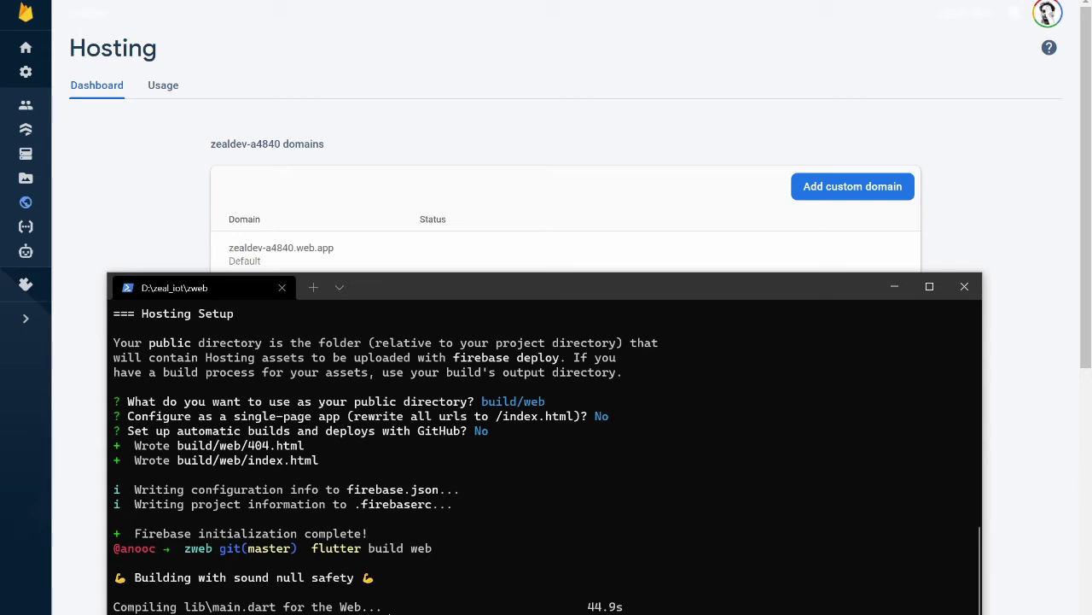
text(cd build/web)
key(Return)
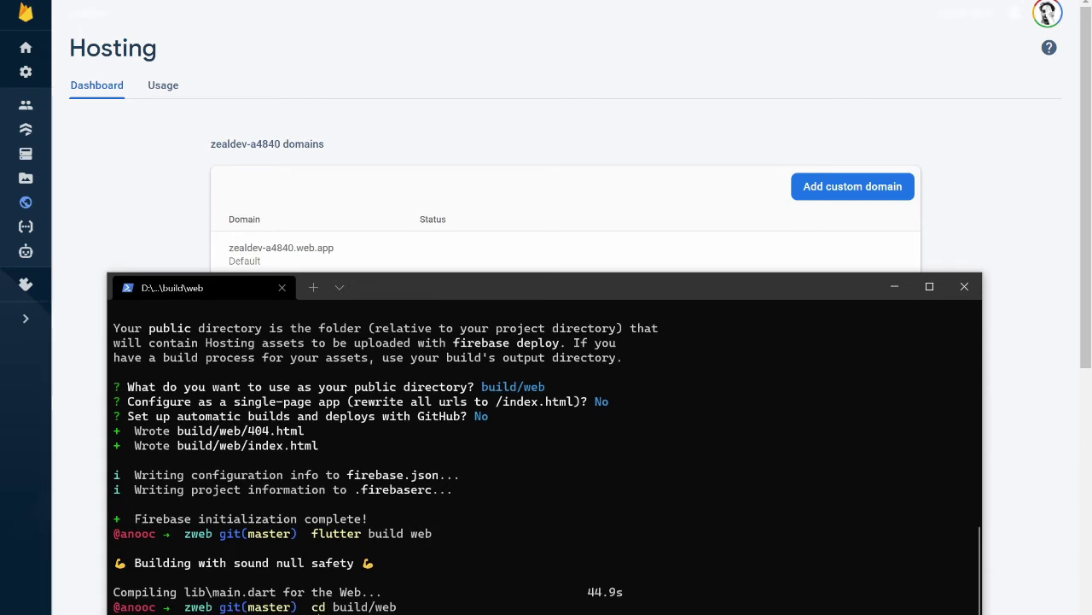
text(ls)
key(Return)
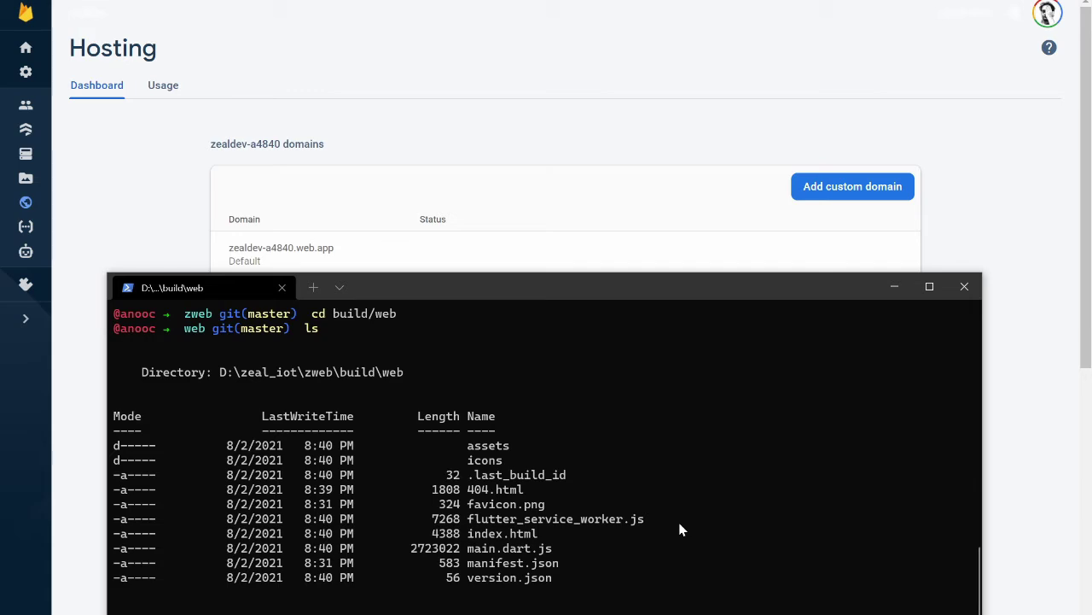
Go back up to the zweb project folder and open it in VS Code with code.
text(cd ..)
key(Return)
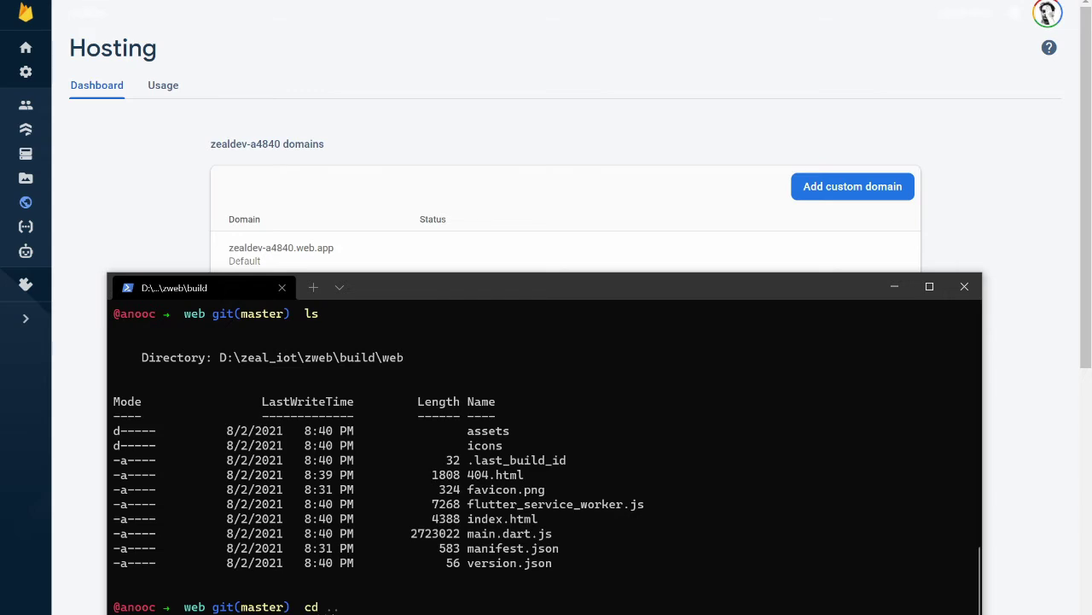
text(cd ..)
key(Return)
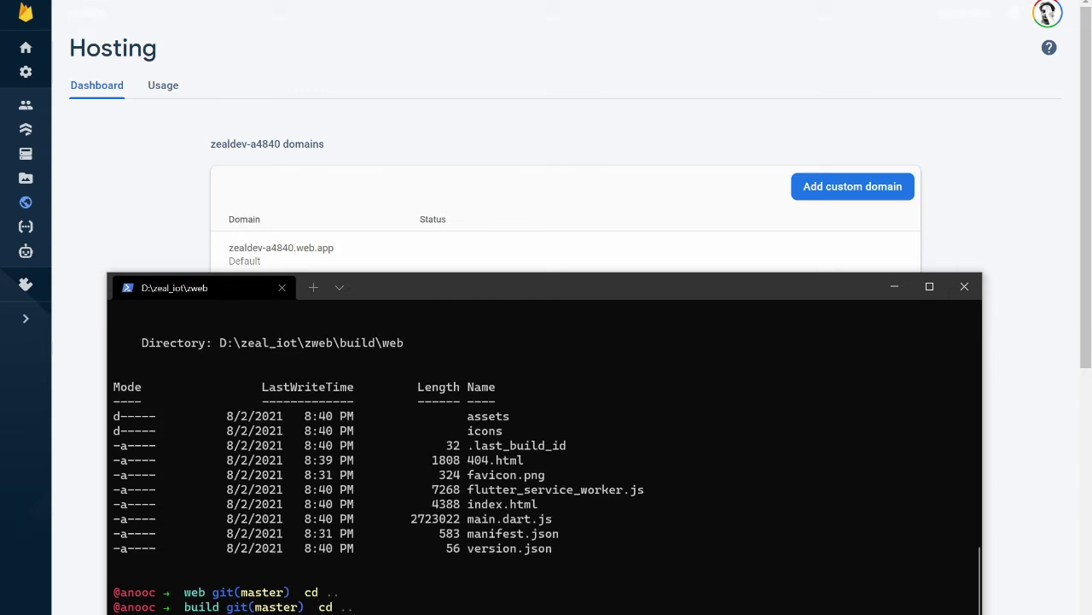
text(code .)
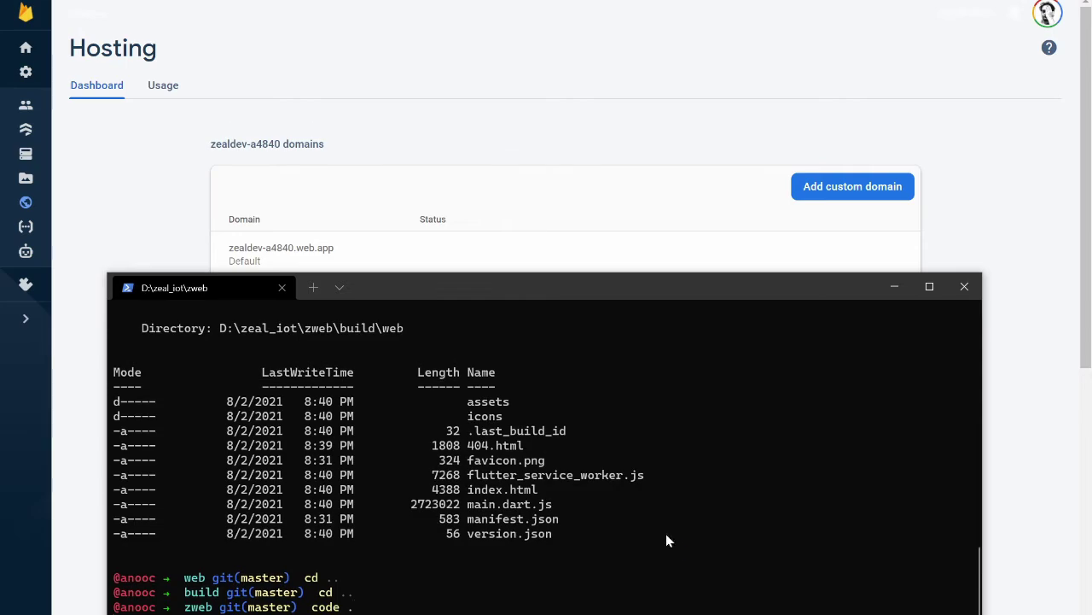
key(Return)
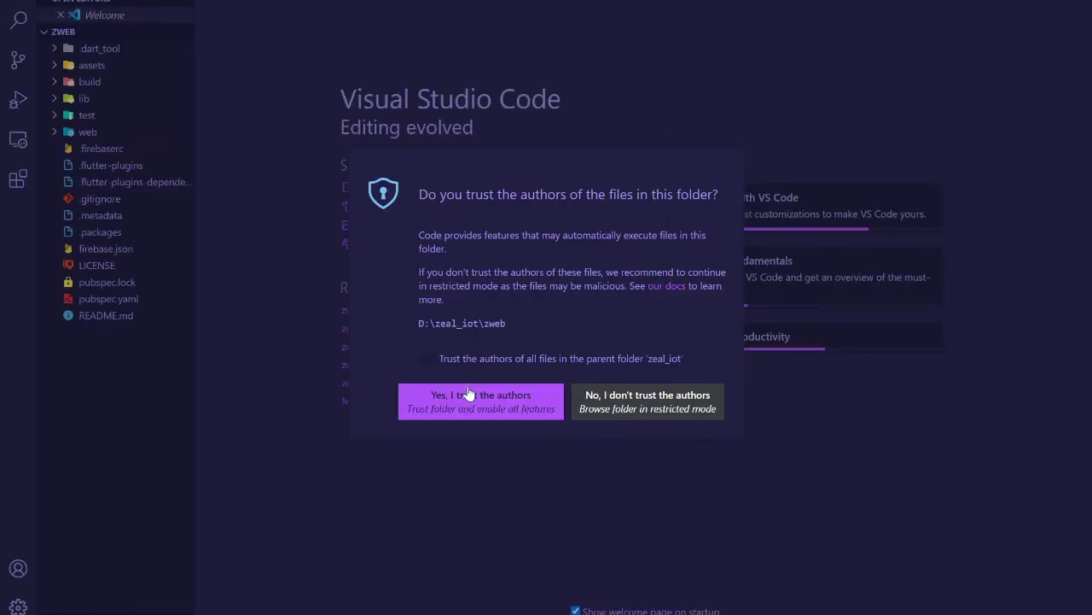
Trust the zweb workspace, open lib/config.dart, and bring the Firebase Hosting page back.
click(465, 395)
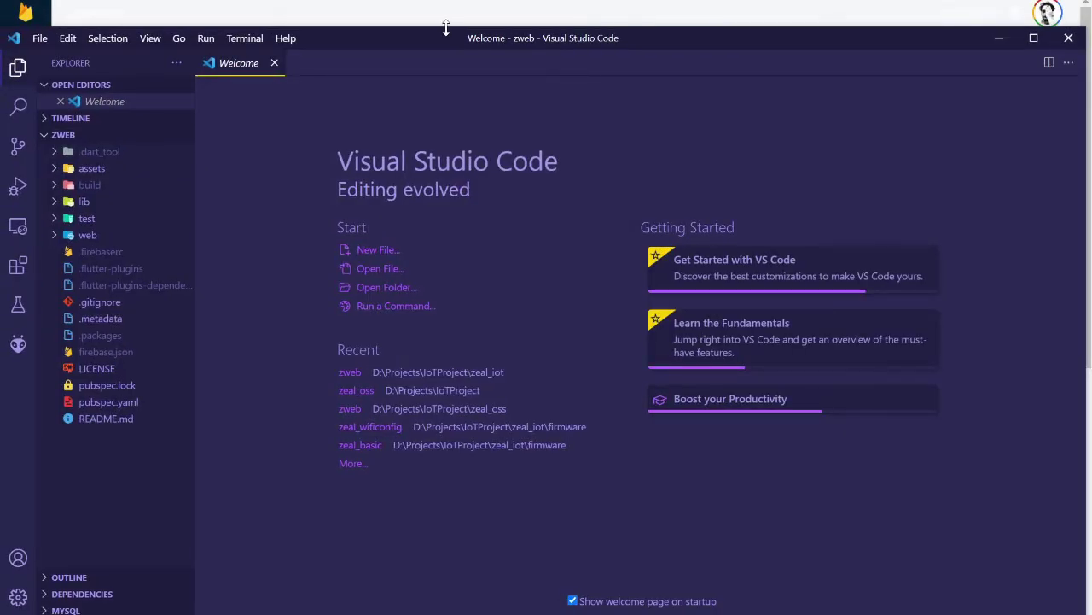
drag(446, 27, 439, 105)
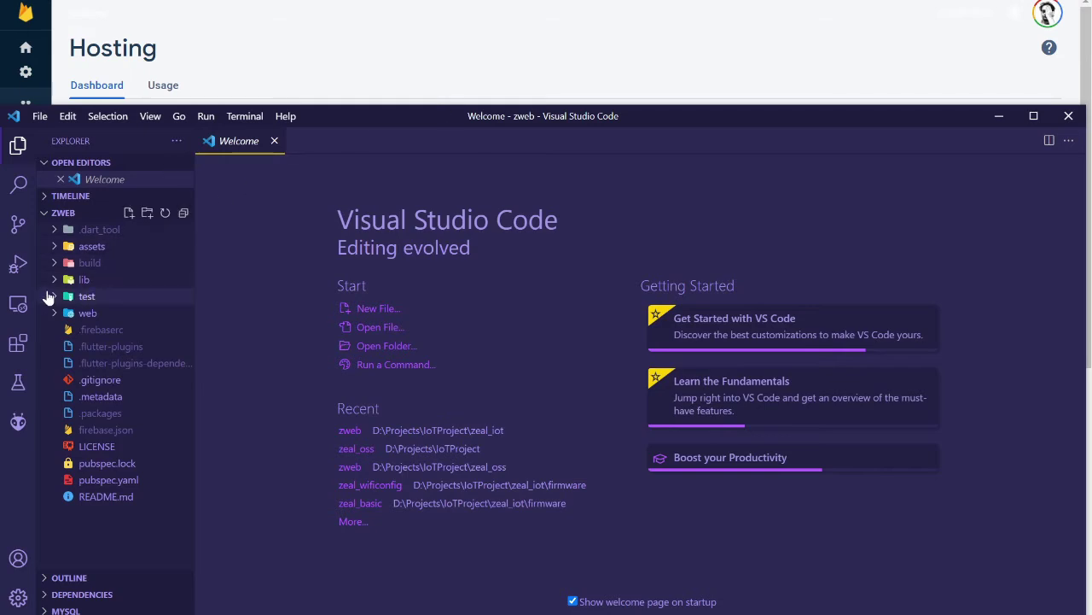
click(63, 279)
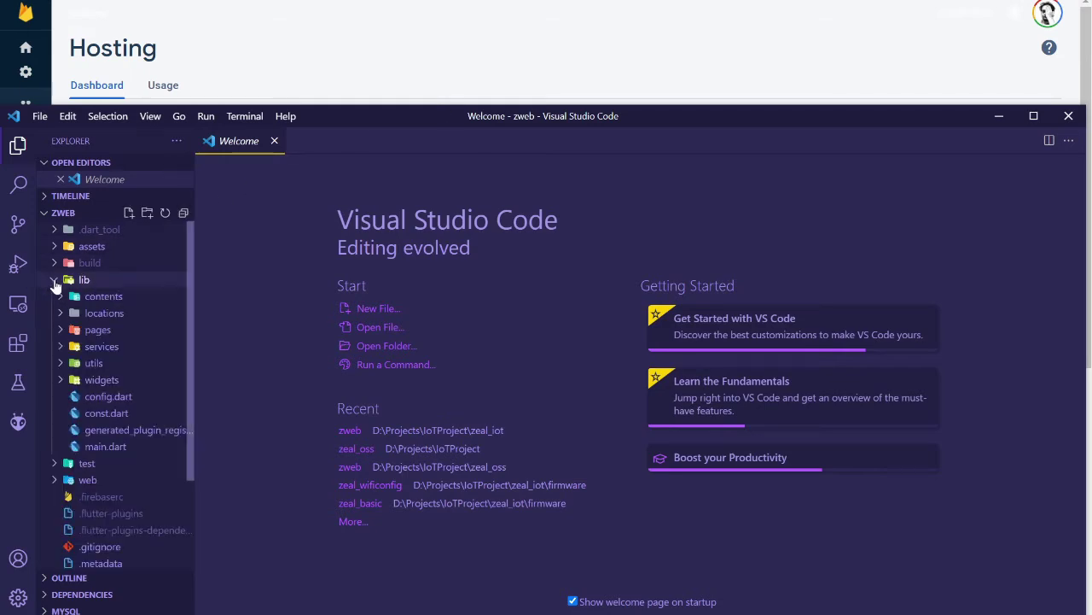
click(60, 363)
click(60, 366)
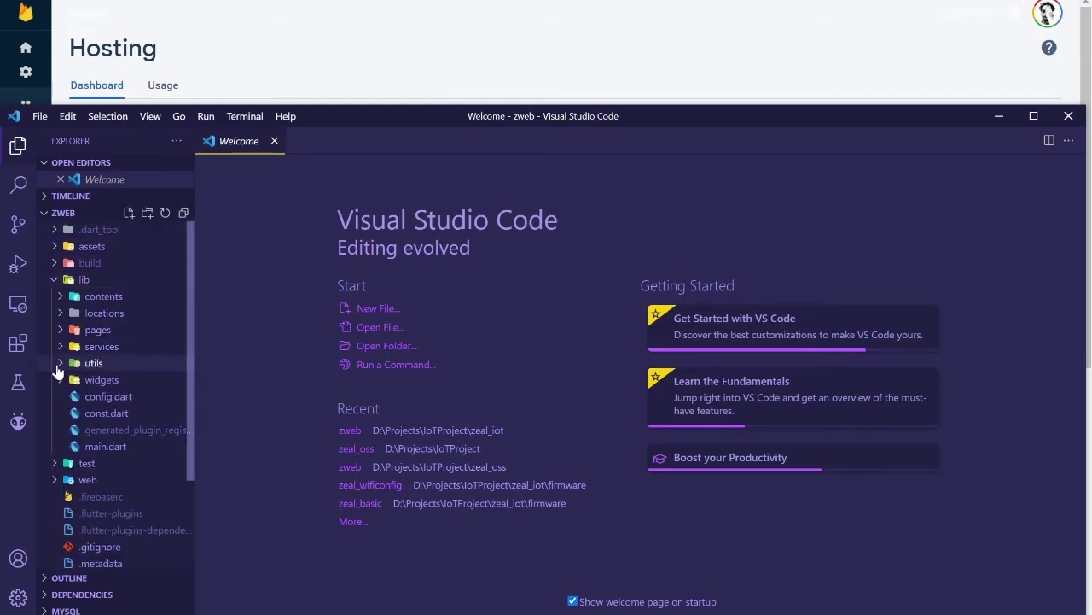
double_click(108, 397)
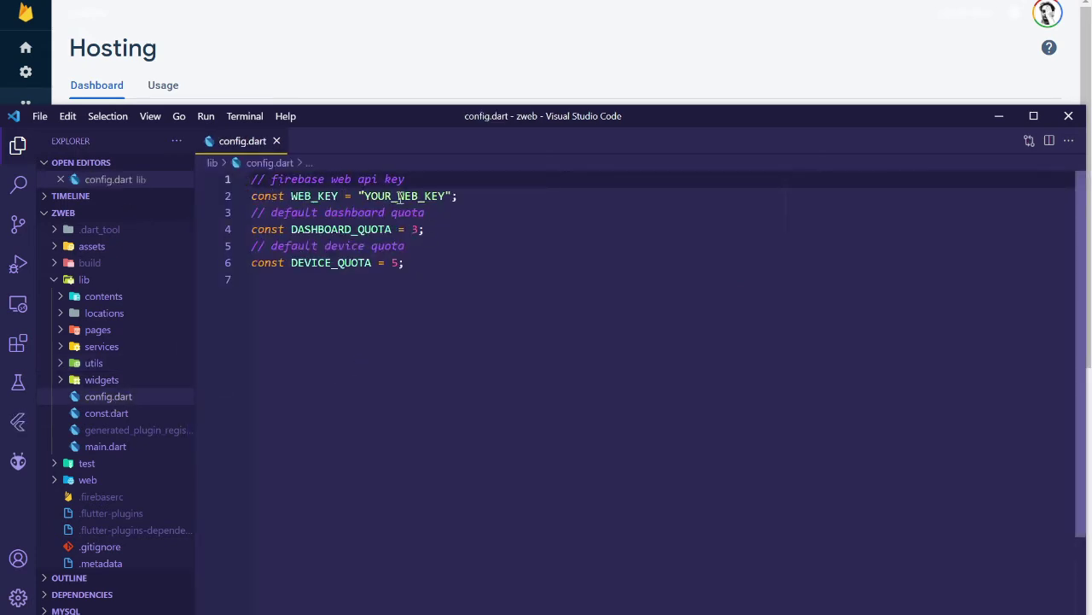
click(359, 69)
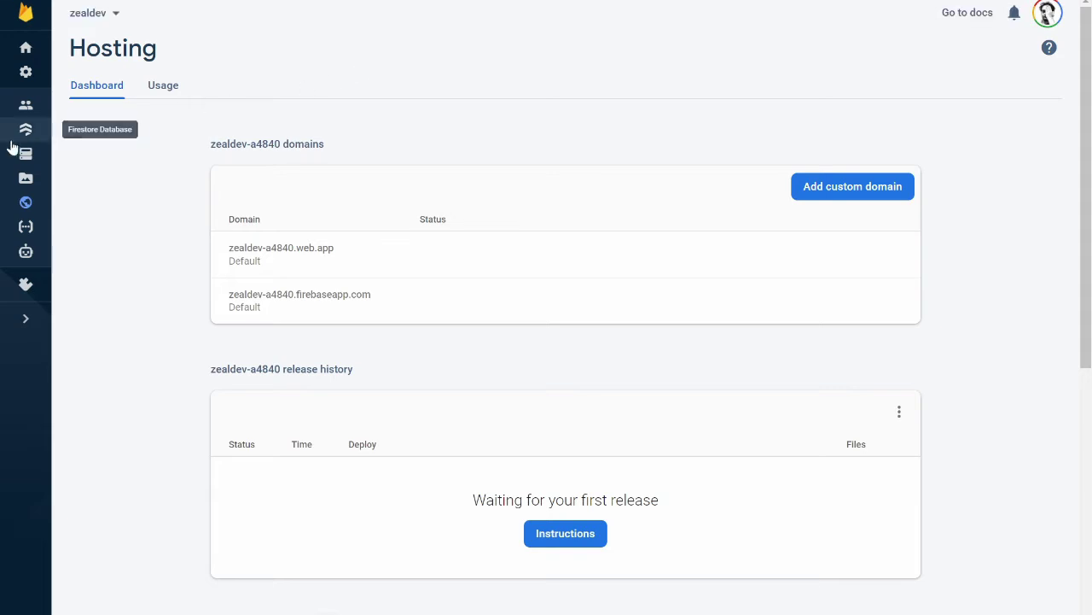
Copy the Web API Key from the zealdev project's Project settings page.
click(25, 48)
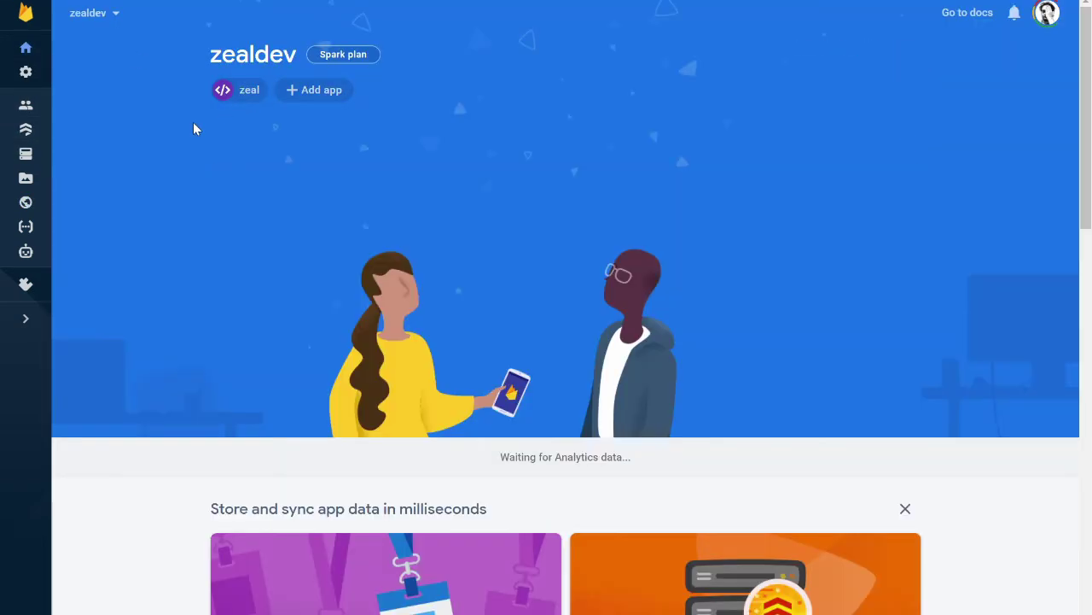
click(26, 72)
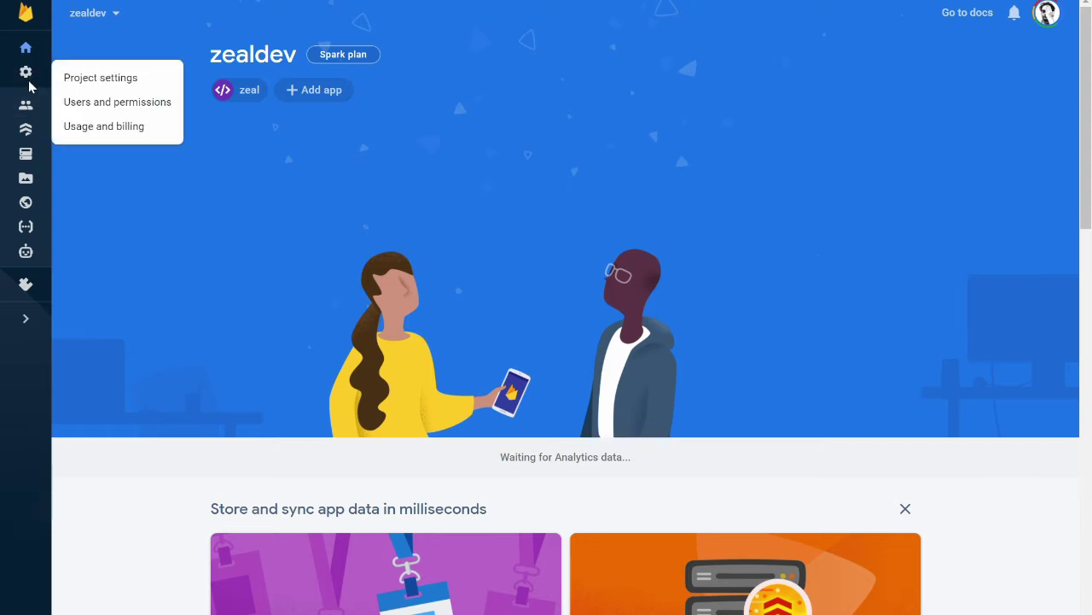
click(75, 80)
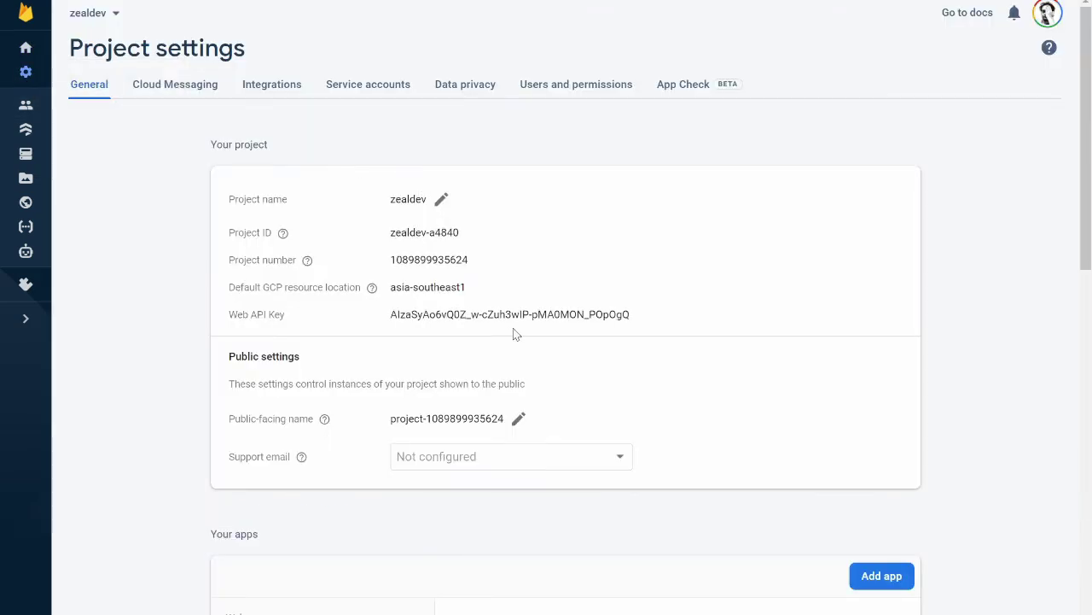
triple_click(433, 314)
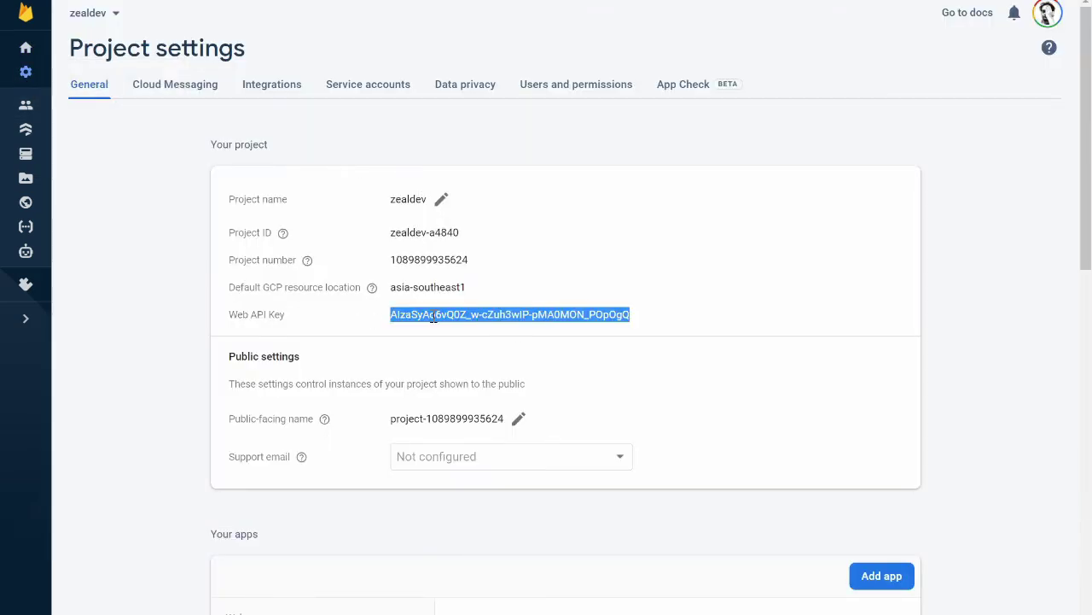
right_click(462, 314)
click(480, 327)
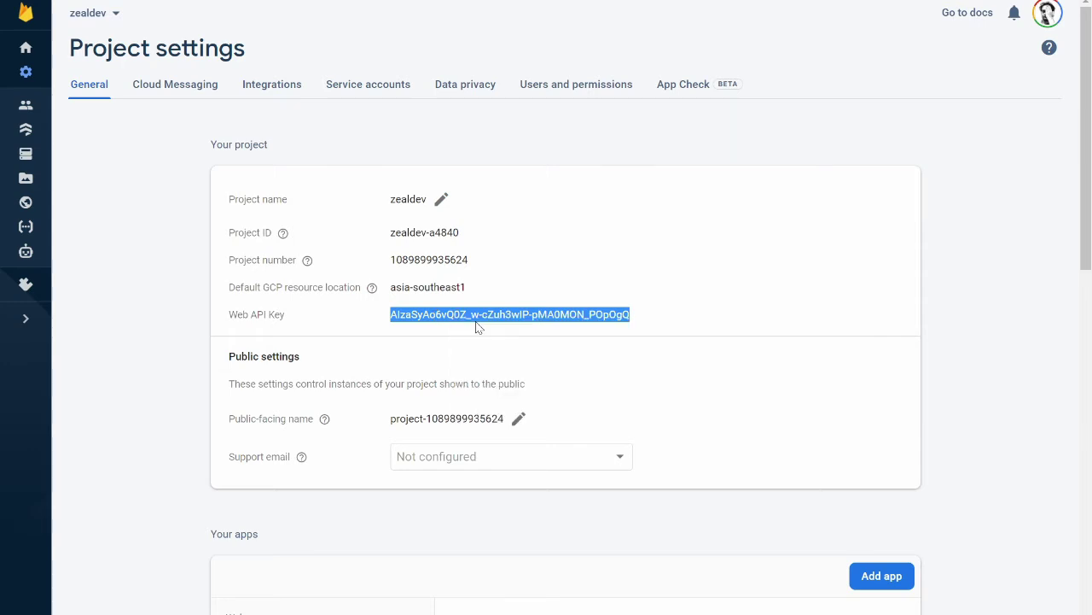
click(338, 329)
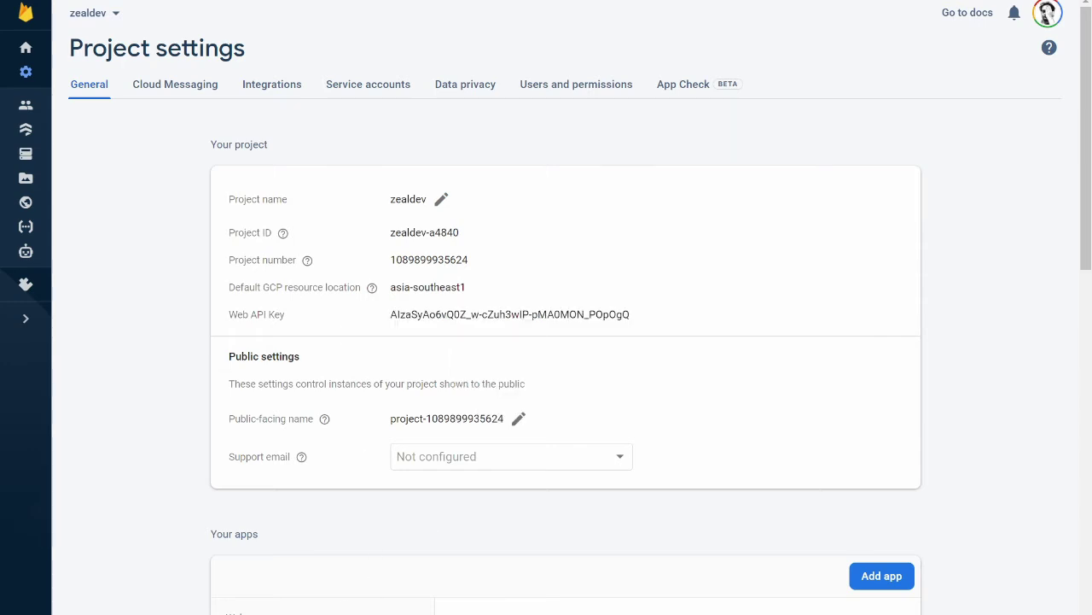
key(alt+Tab)
Replace the YOUR_WEB_KEY placeholder in config.dart with the copied Web API Key and save.
double_click(401, 196)
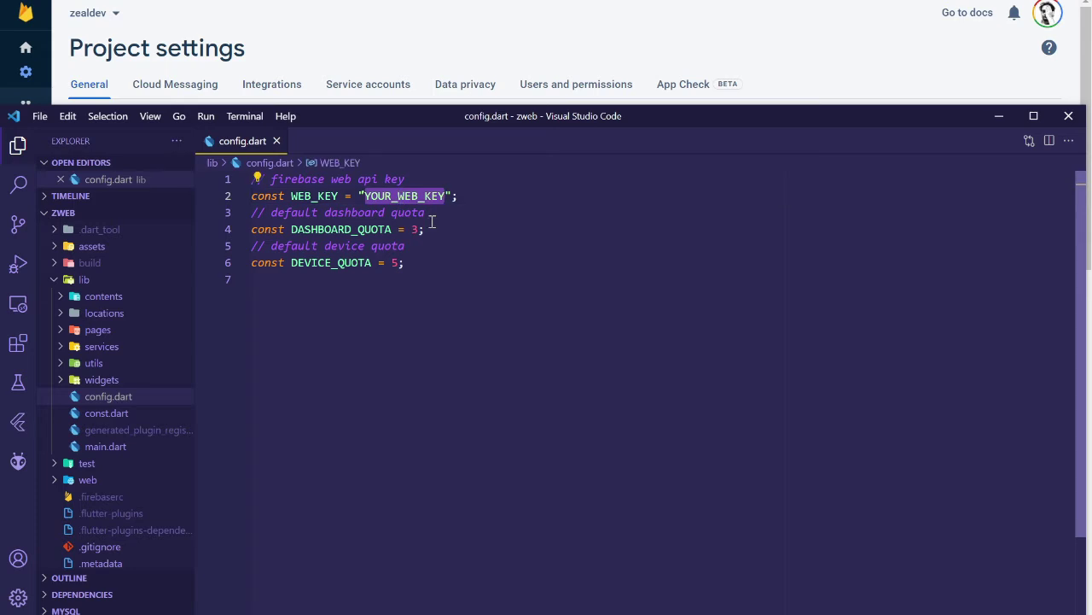
key(ctrl+v)
key(BackSpace)
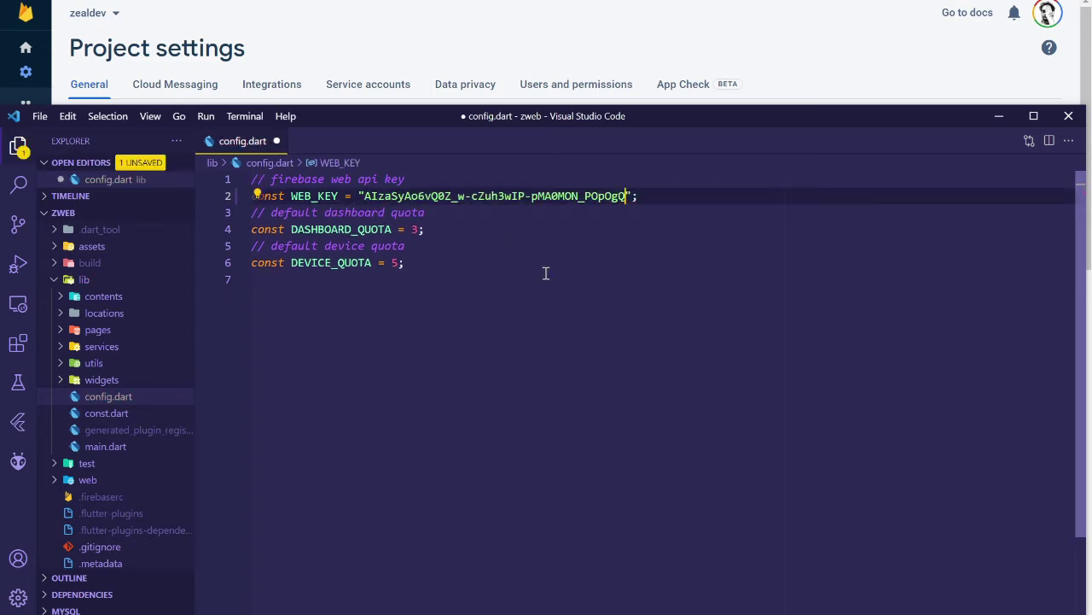
key(ctrl+s)
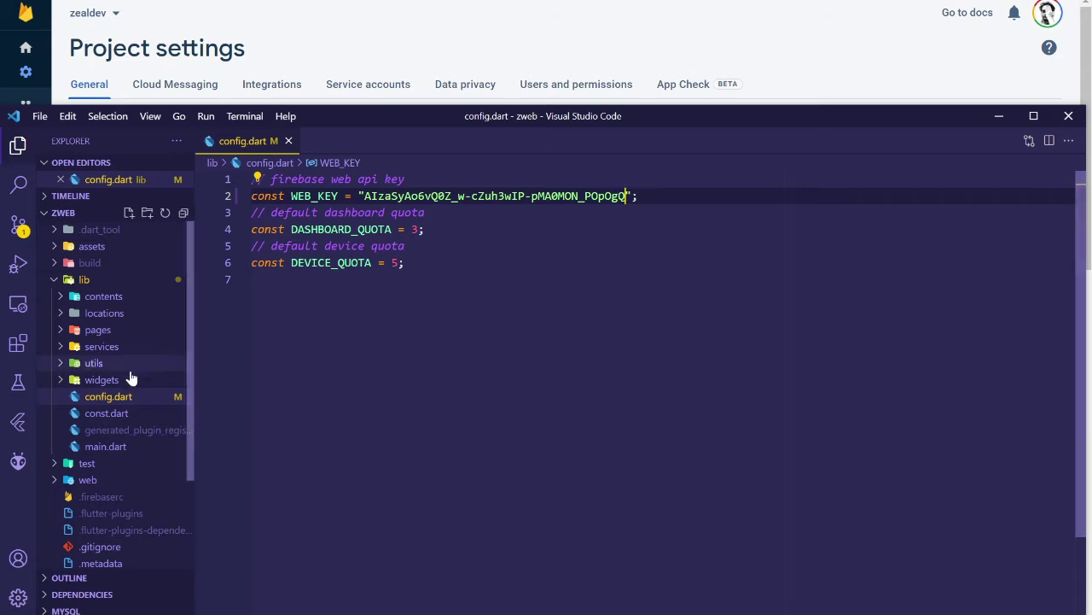
Review the Firebase scripts in web/index.html, then return to the Firebase console.
click(58, 484)
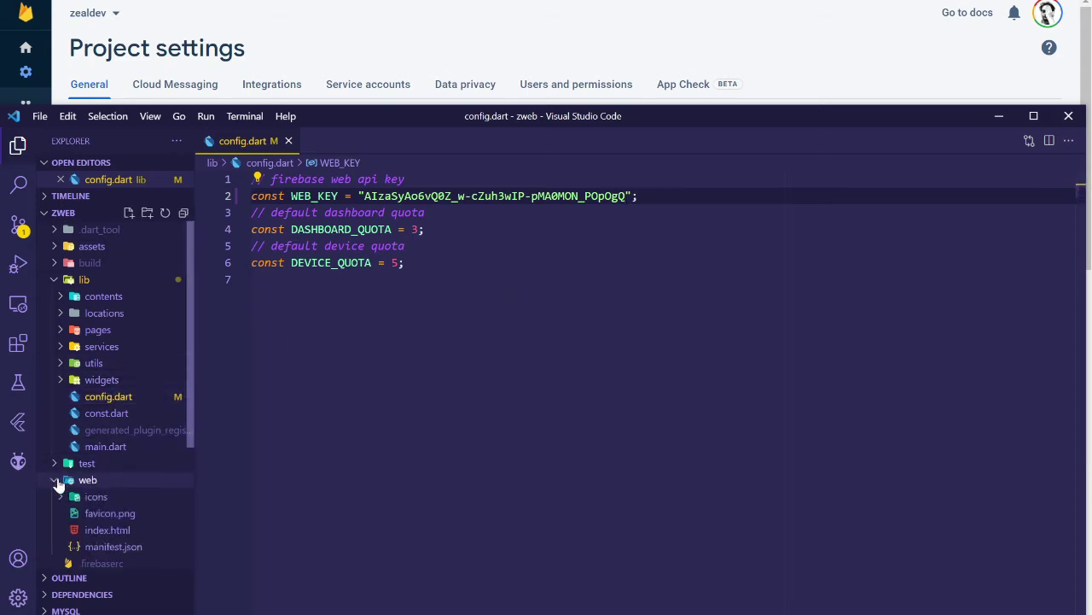
click(120, 529)
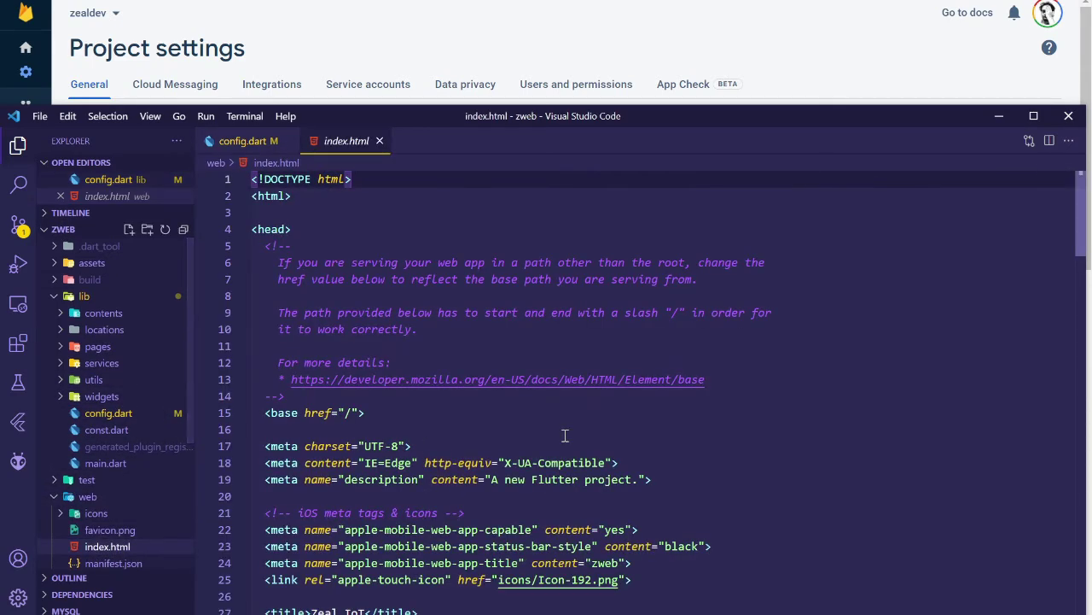
scroll(555, 436, down, 9)
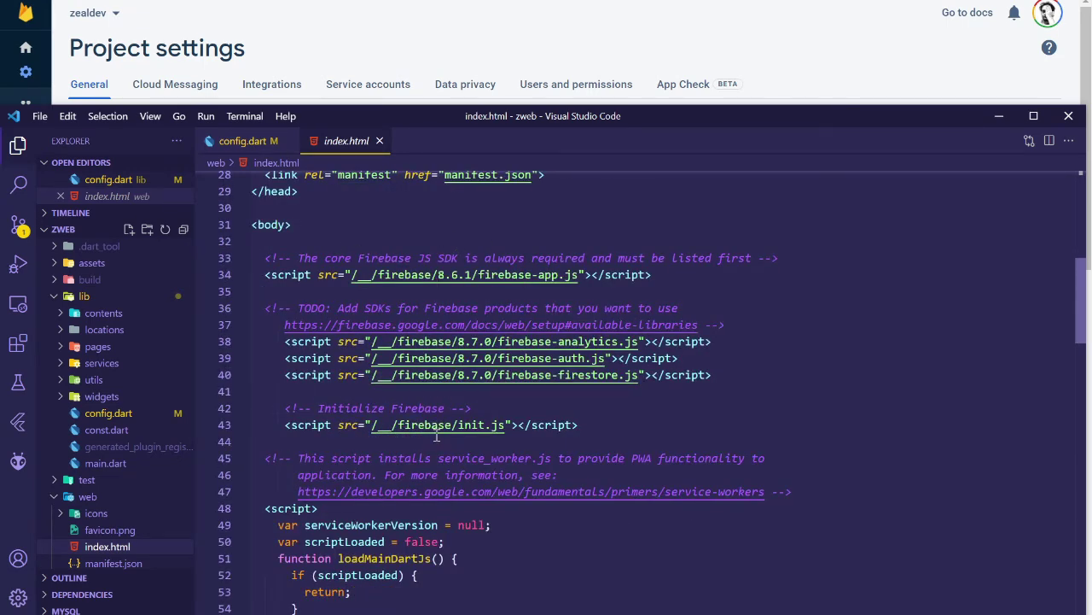
click(369, 54)
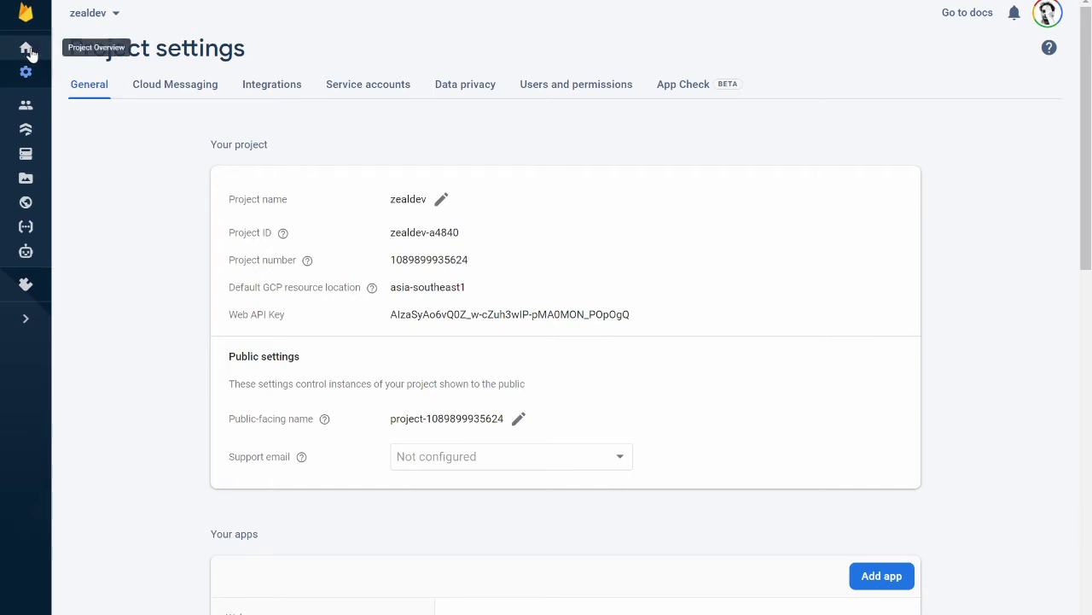
Switch the zeal web app's SDK setup in Project settings to the Config firebaseConfig object.
click(26, 49)
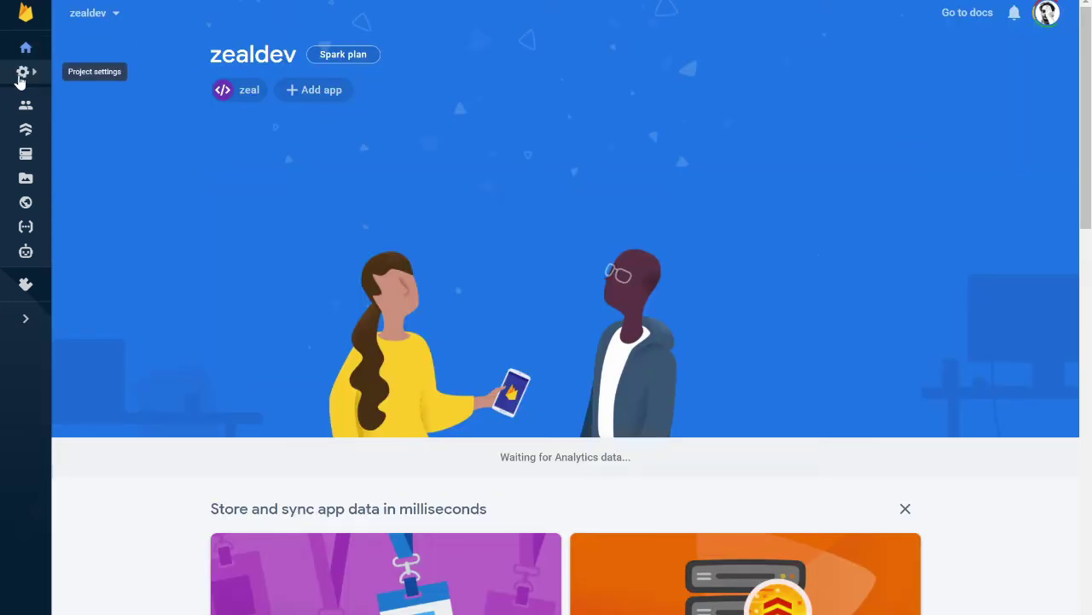
click(26, 72)
click(107, 81)
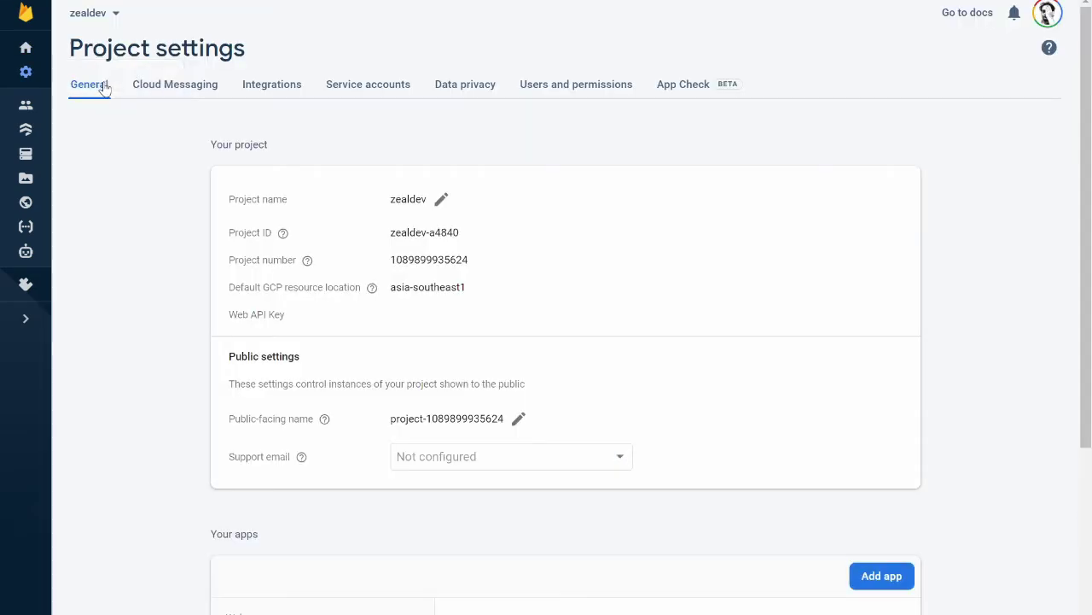
scroll(168, 325, down, 6)
scroll(168, 328, down, 1)
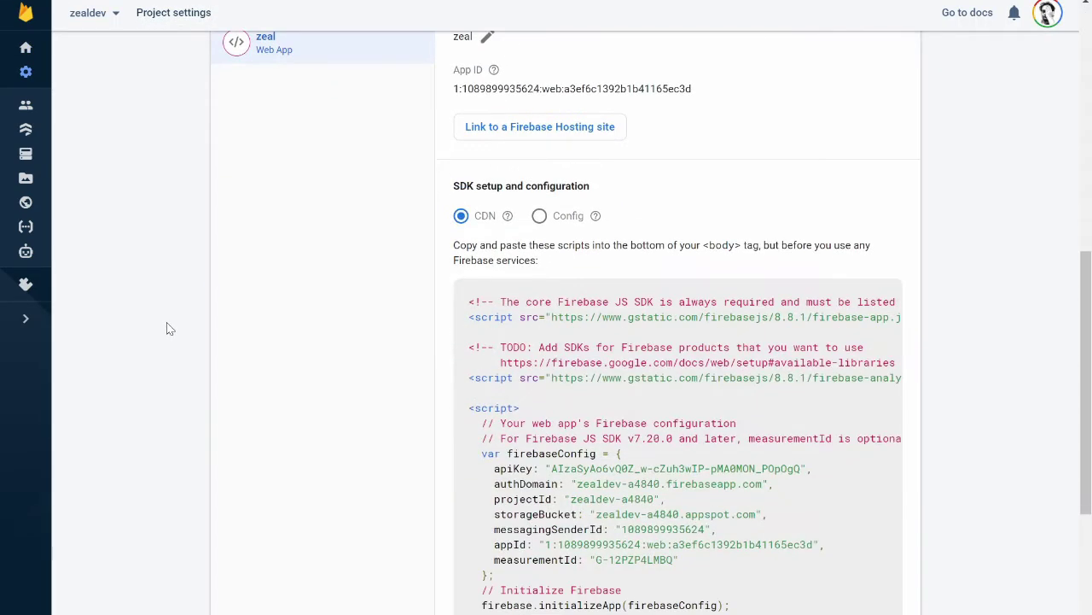
scroll(169, 329, up, 1)
scroll(168, 329, down, 2)
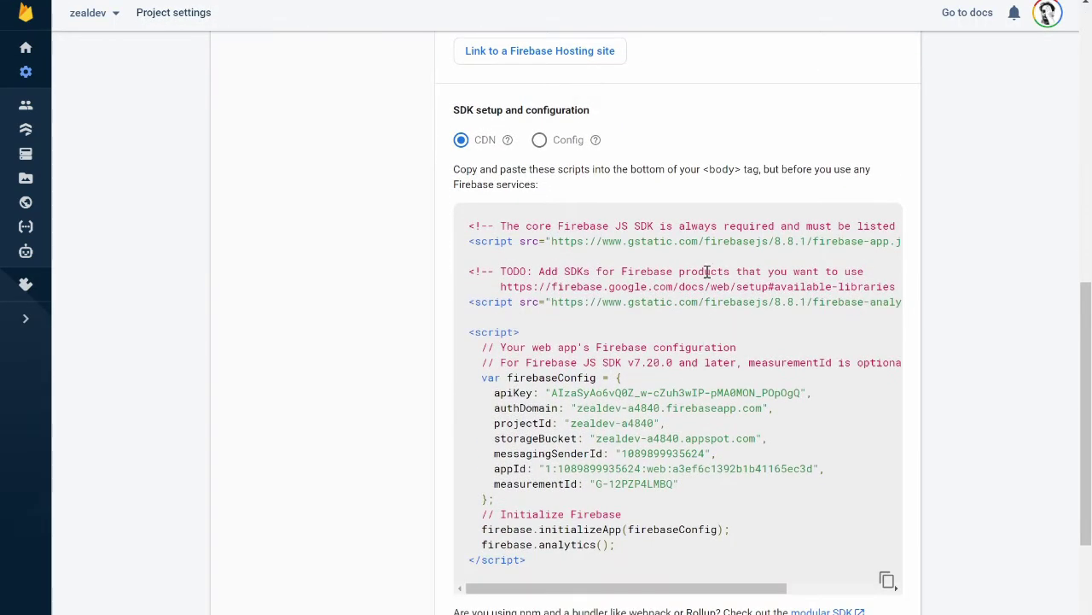
click(540, 140)
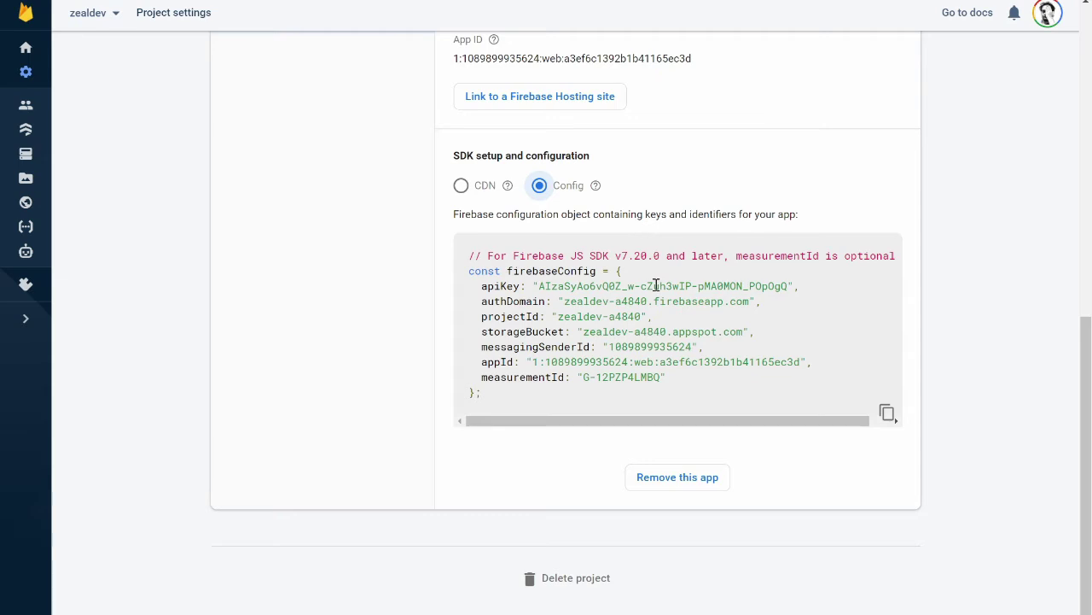
scroll(727, 325, up, 1)
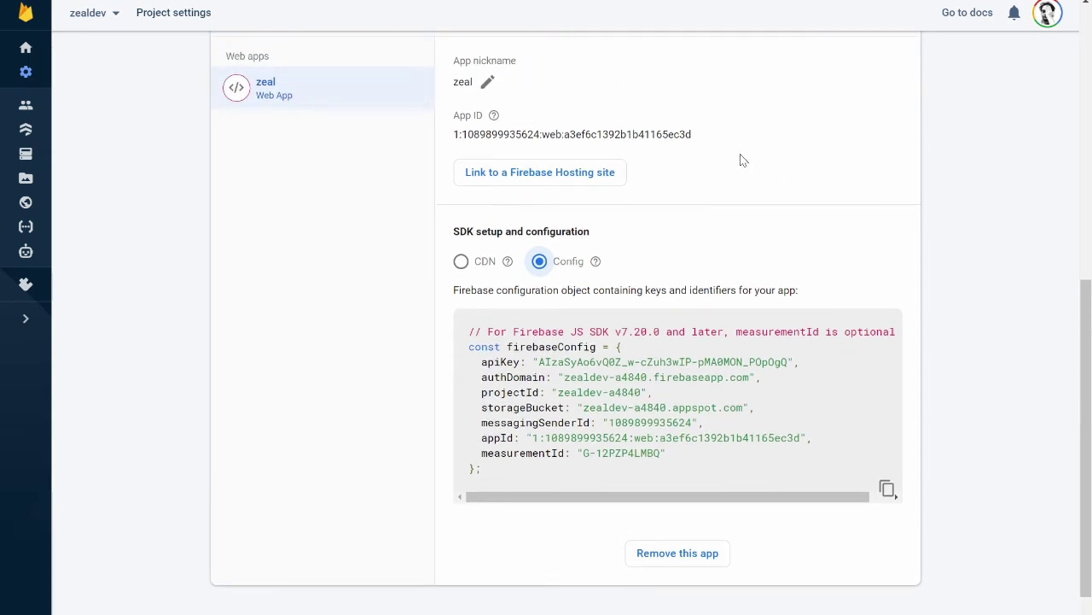
Link the zeal web app to the zealdev-a4840 Firebase Hosting site.
click(595, 179)
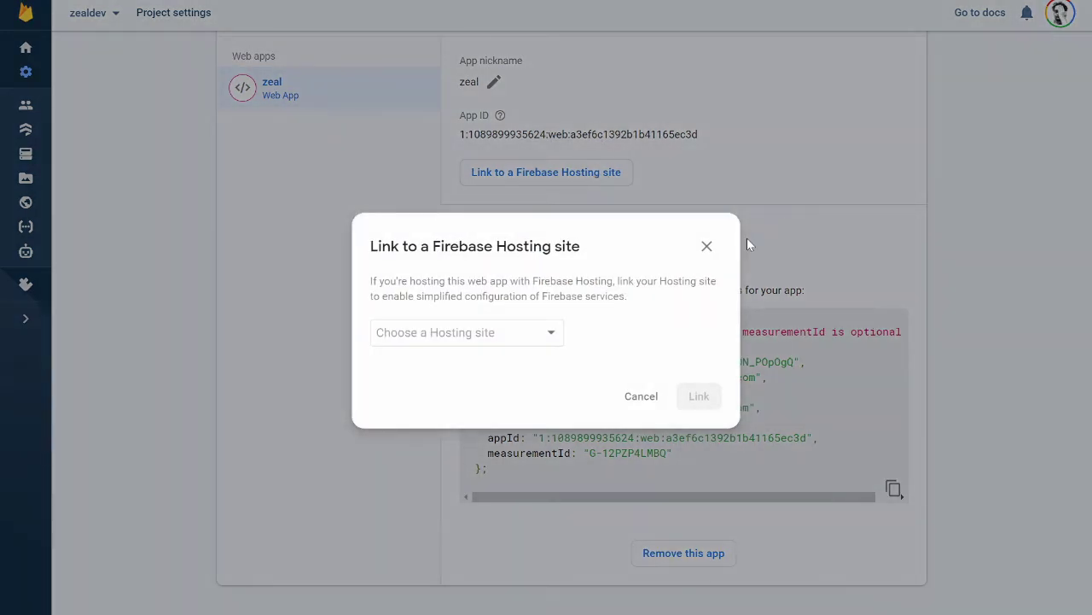
click(555, 341)
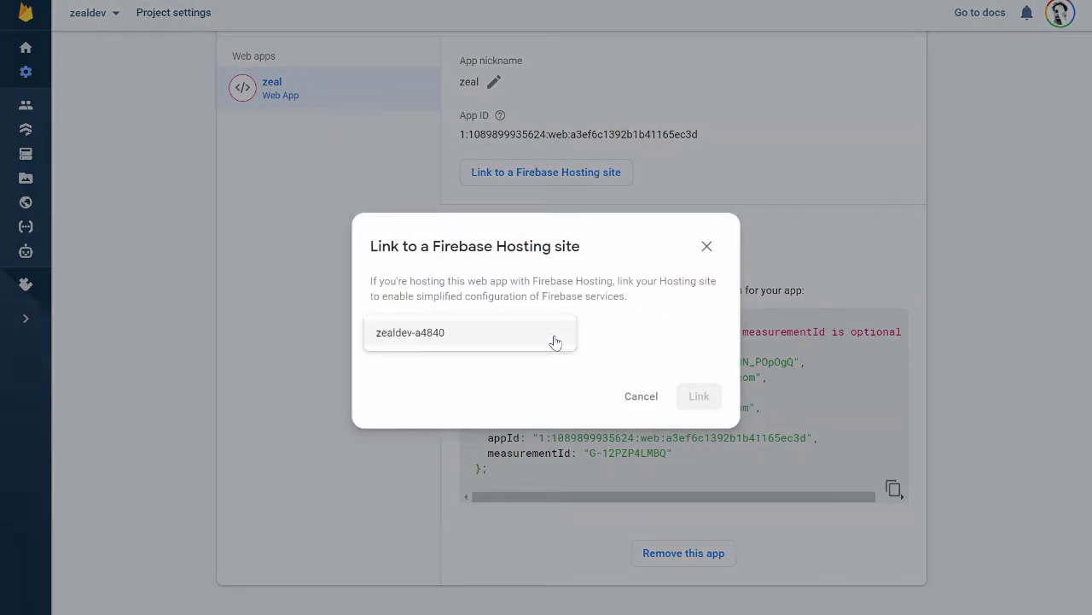
click(437, 342)
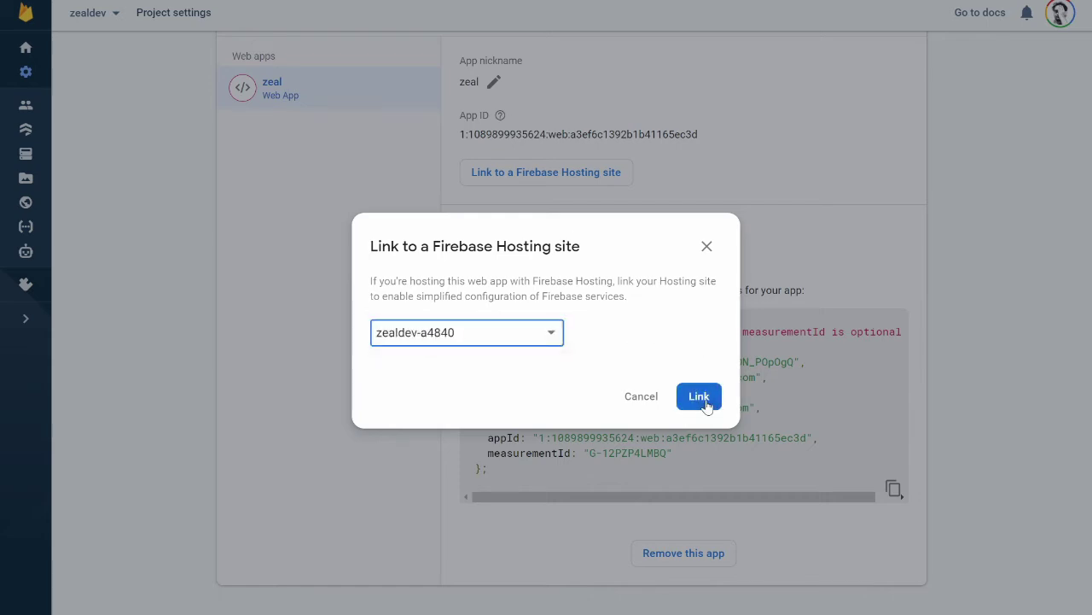
click(702, 399)
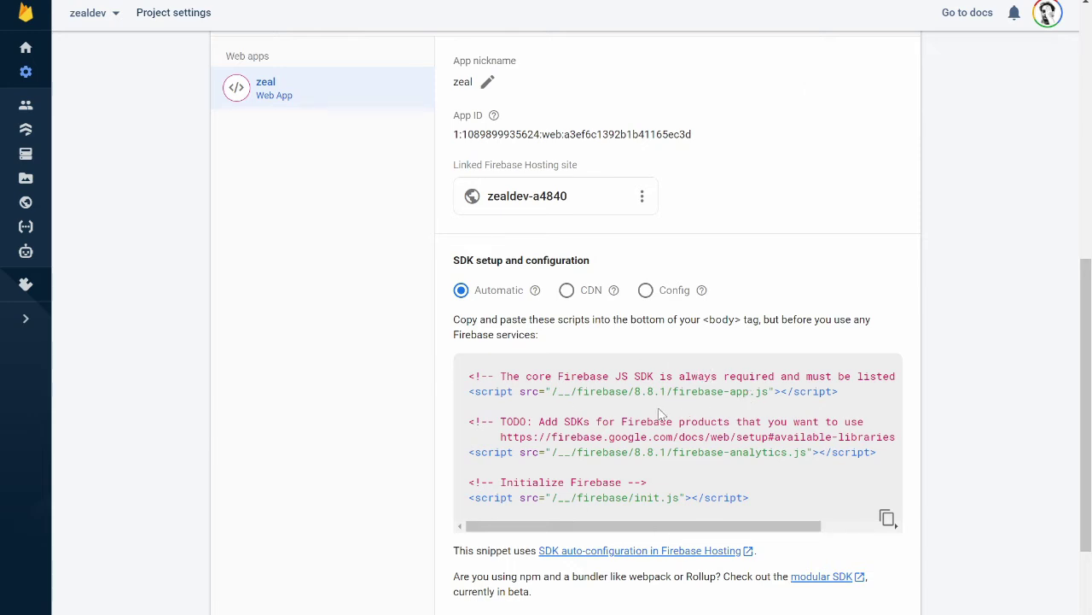
Compare the CDN, Config and Automatic SDK snippets, then return to Project Overview.
click(566, 290)
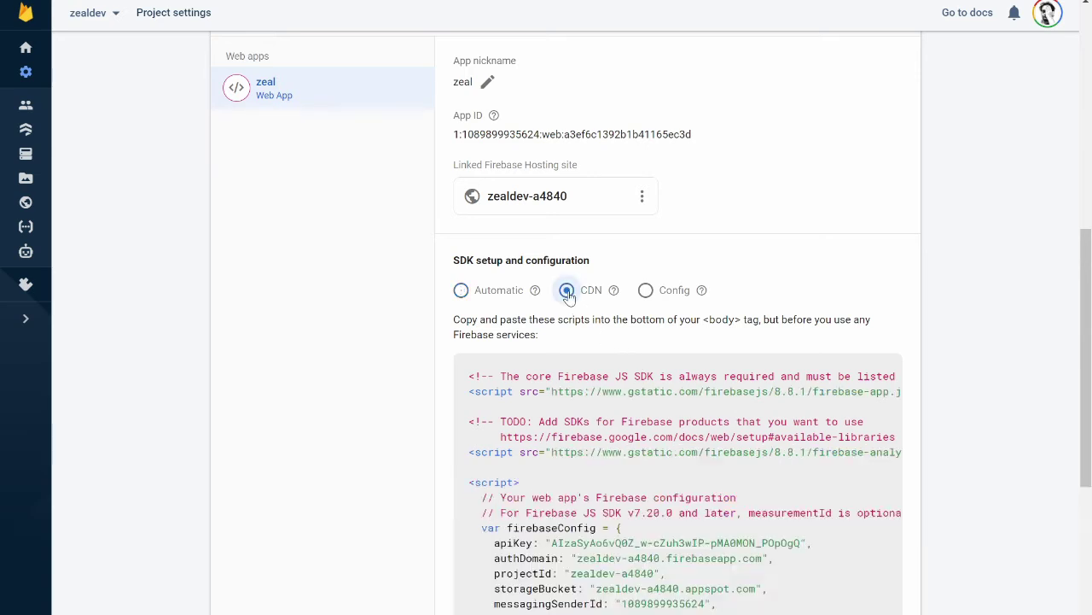
scroll(672, 397, down, 3)
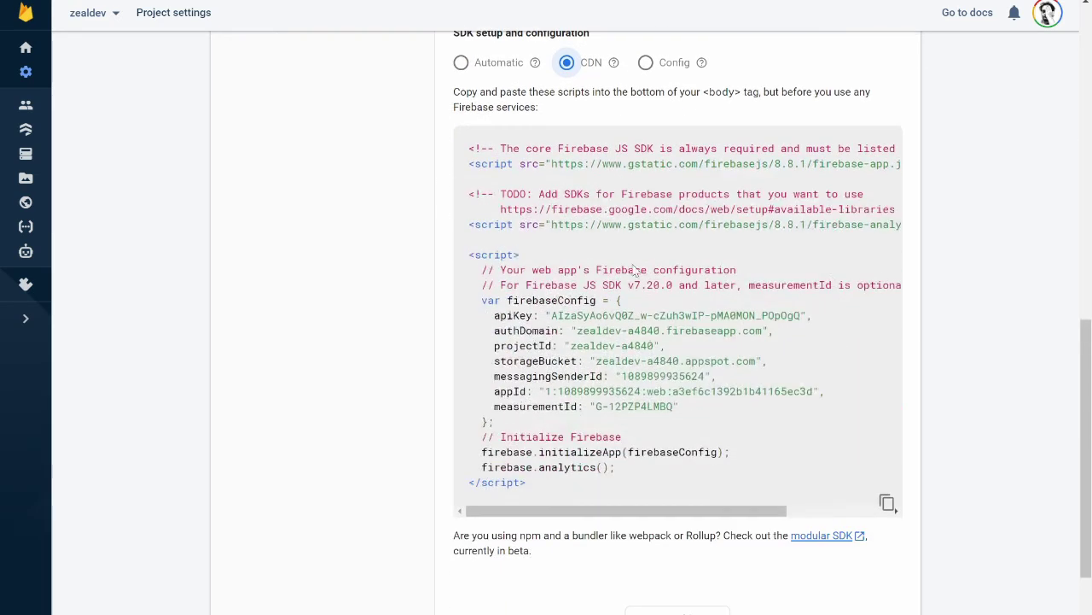
click(646, 64)
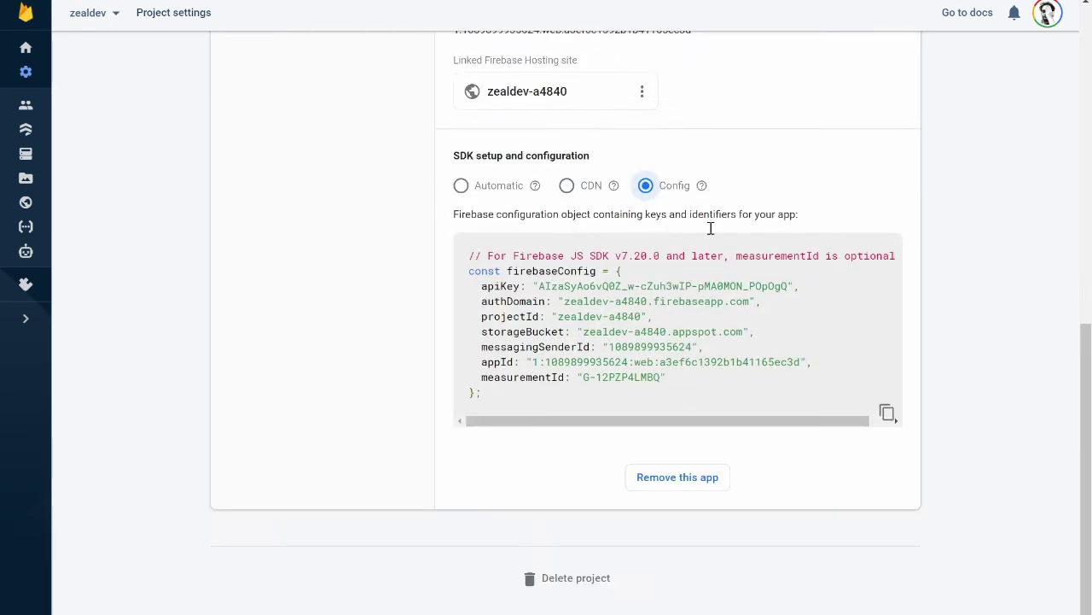
click(462, 188)
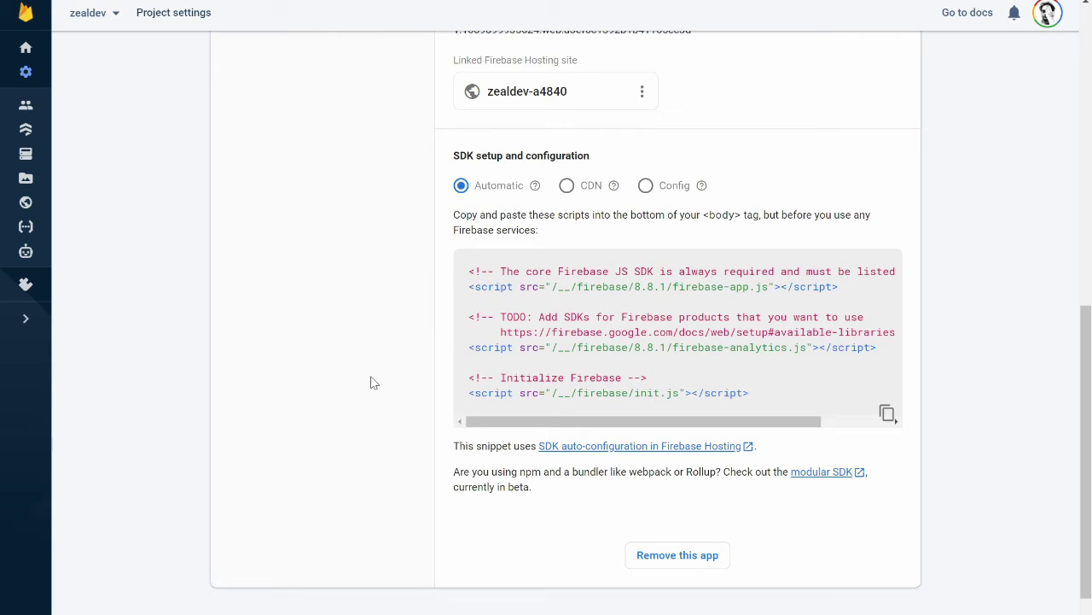
scroll(363, 395, up, 10)
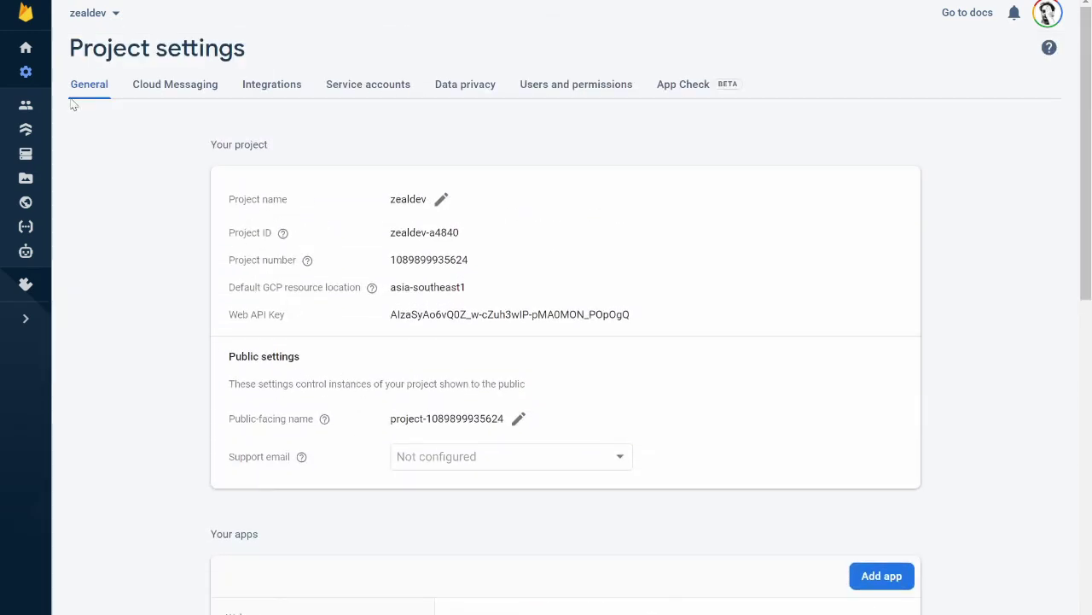
click(27, 49)
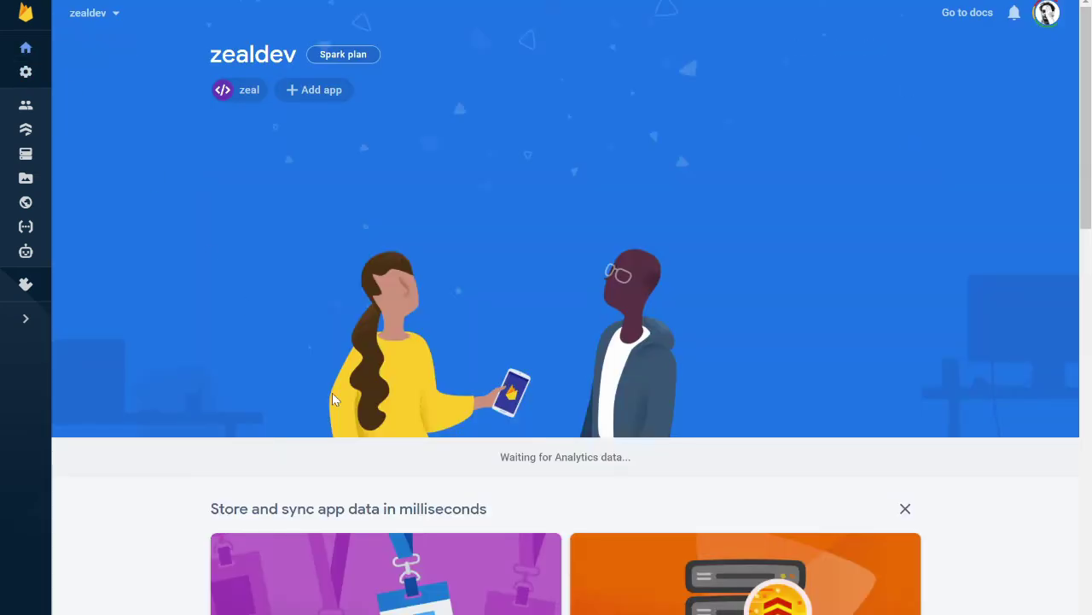
Run flutter clean, flutter pub get and flutter build web in the zweb folder.
key(alt+Tab)
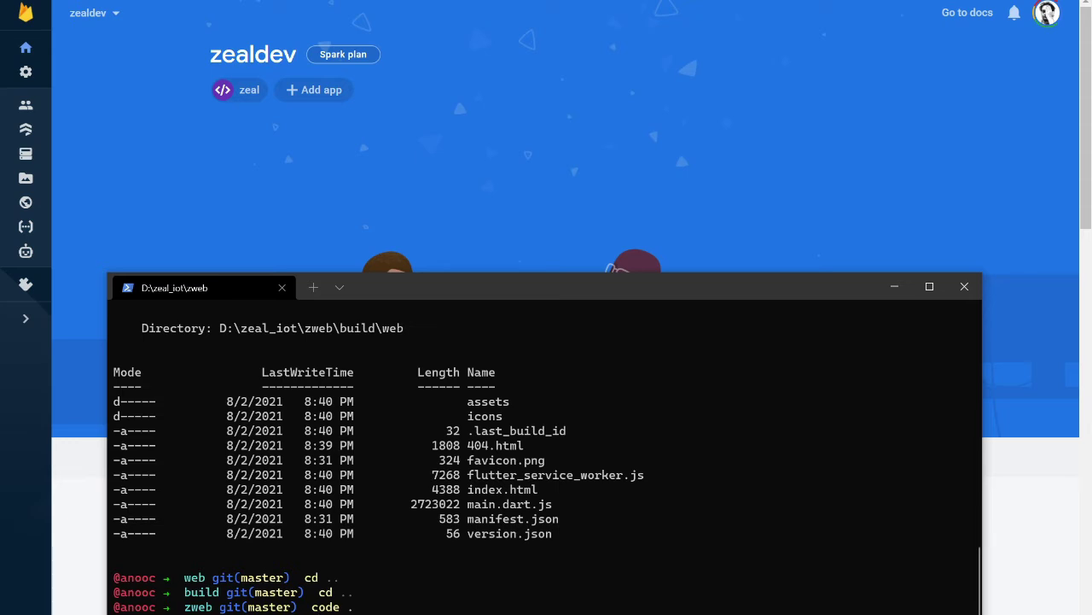
text(flutter clean)
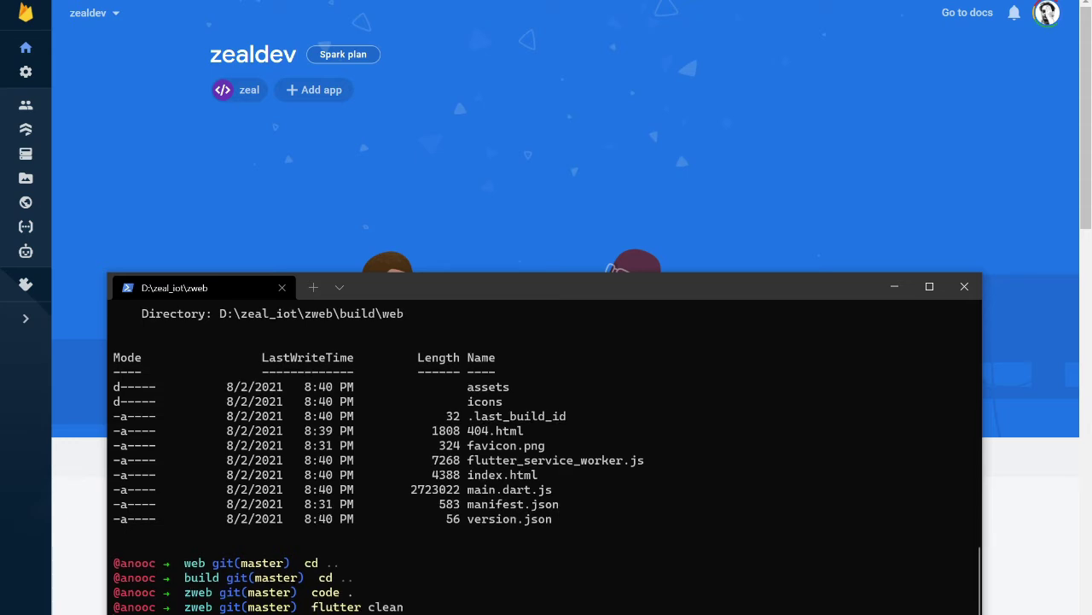
key(Return)
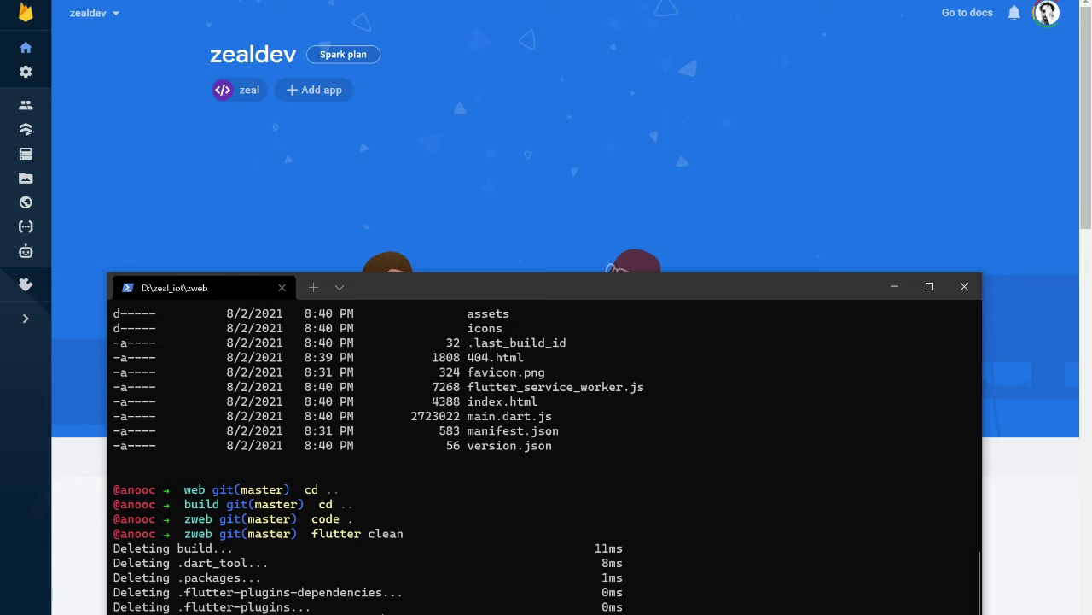
text(flutter pub get)
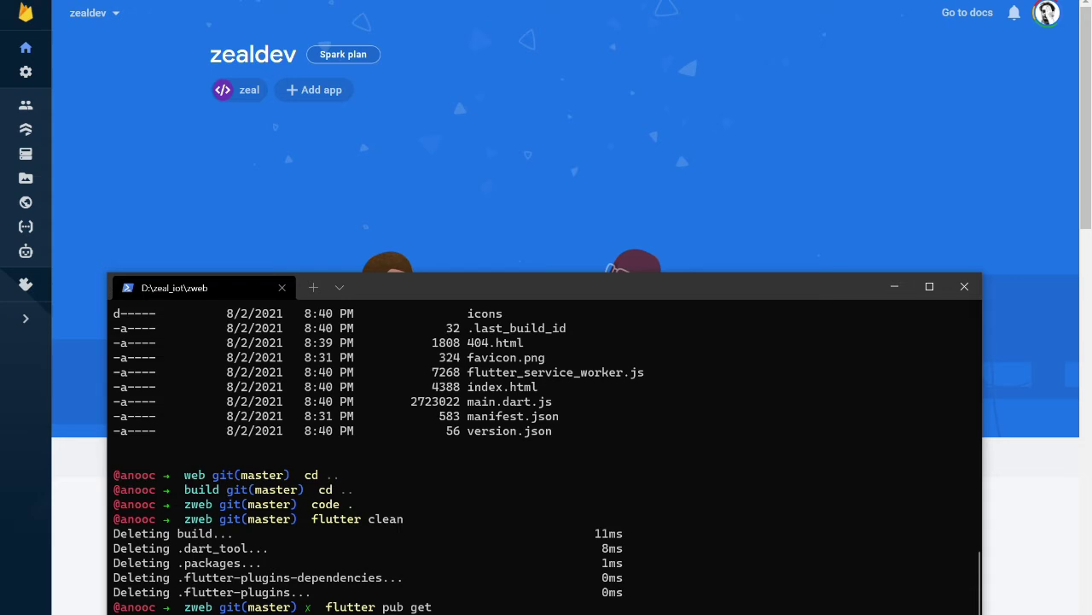
key(Return)
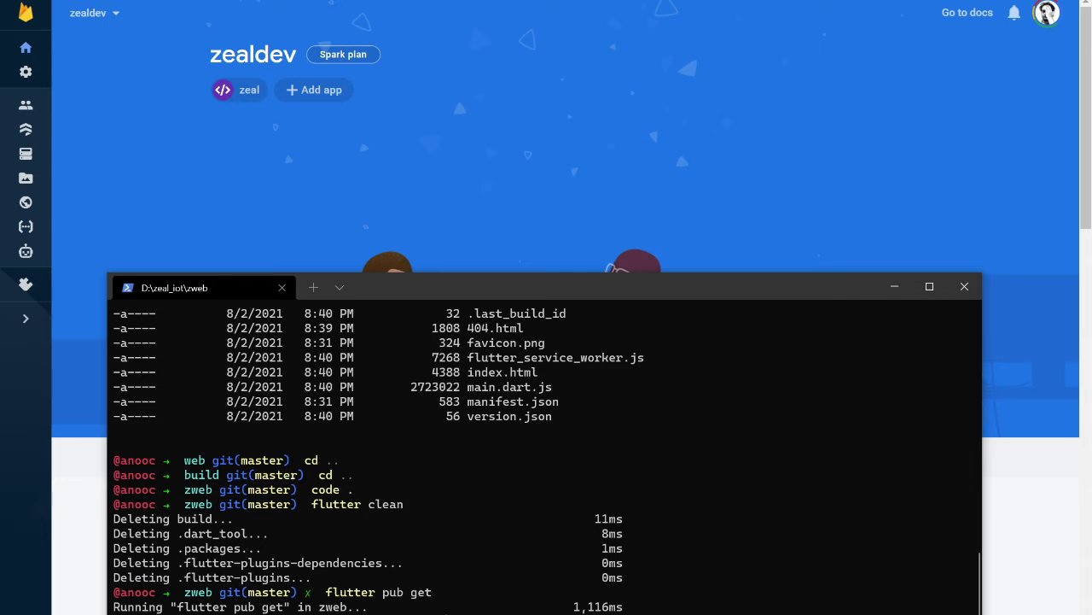
text(flutter build web)
key(Return)
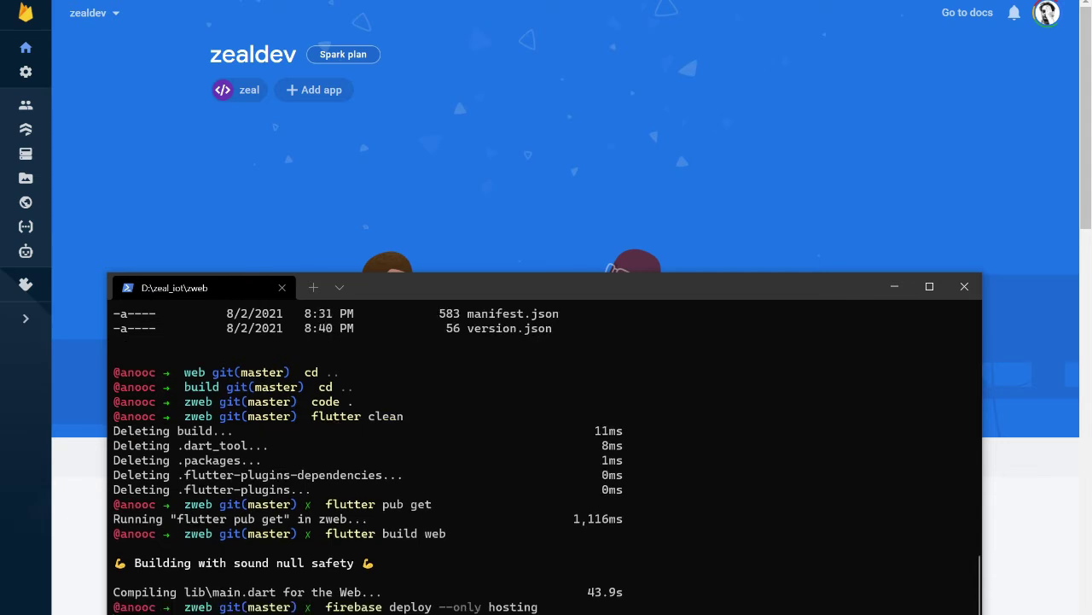
Deploy to Firebase Hosting and copy the zealdev-a4840.web.app hosting URL.
key(Return)
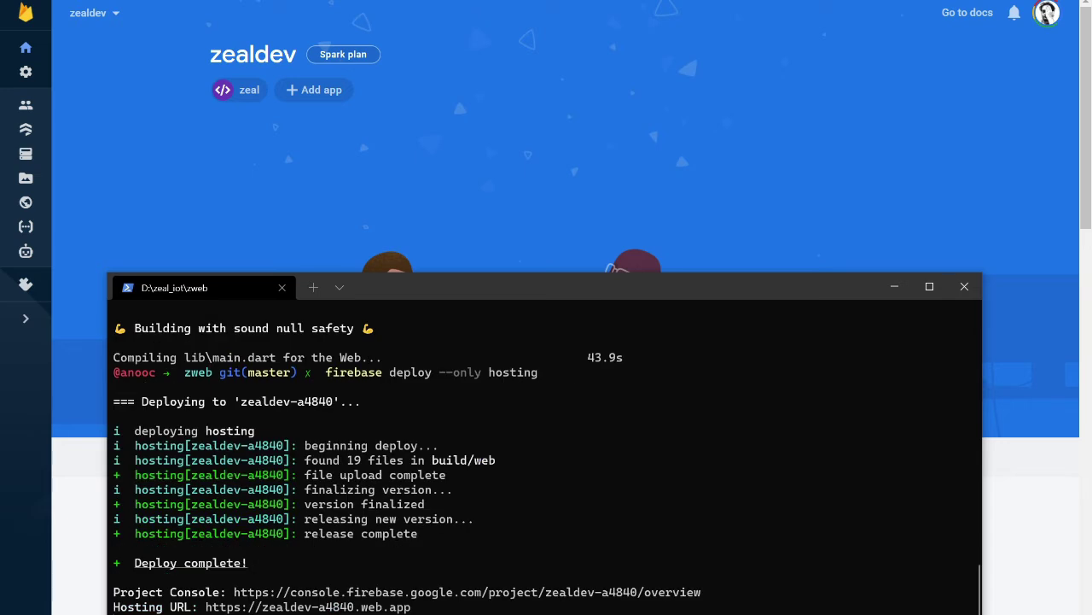
key(Return)
key(Return)
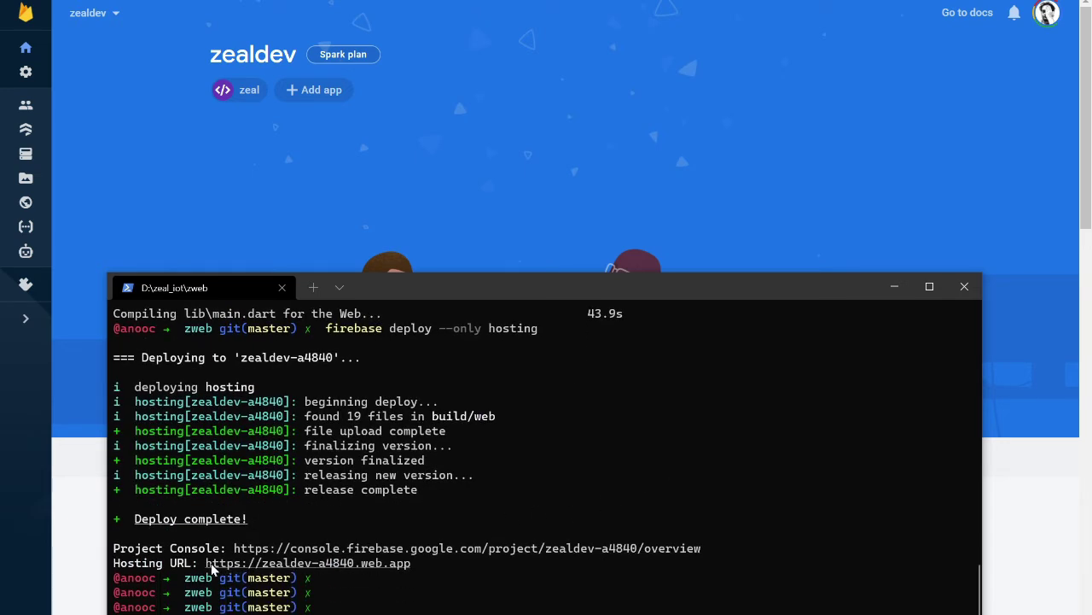
drag(201, 564, 413, 572)
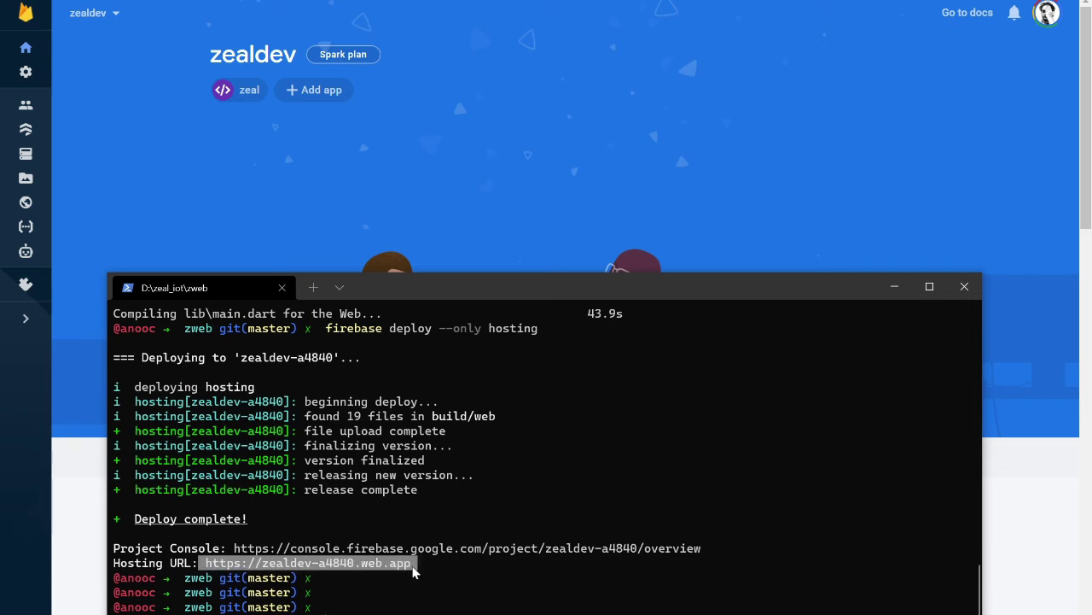
key(ctrl+c)
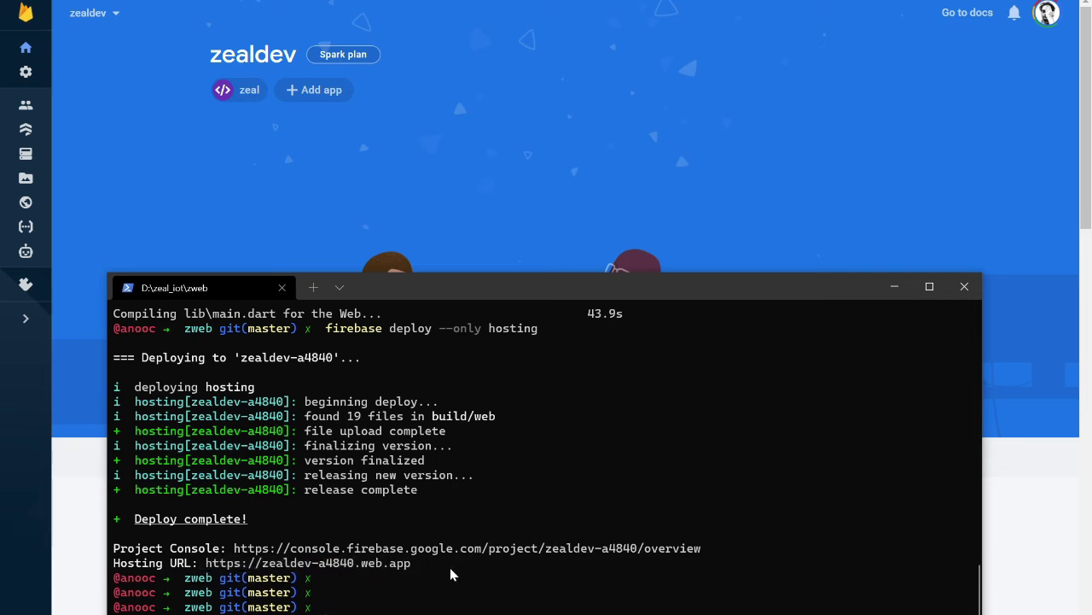
click(256, 181)
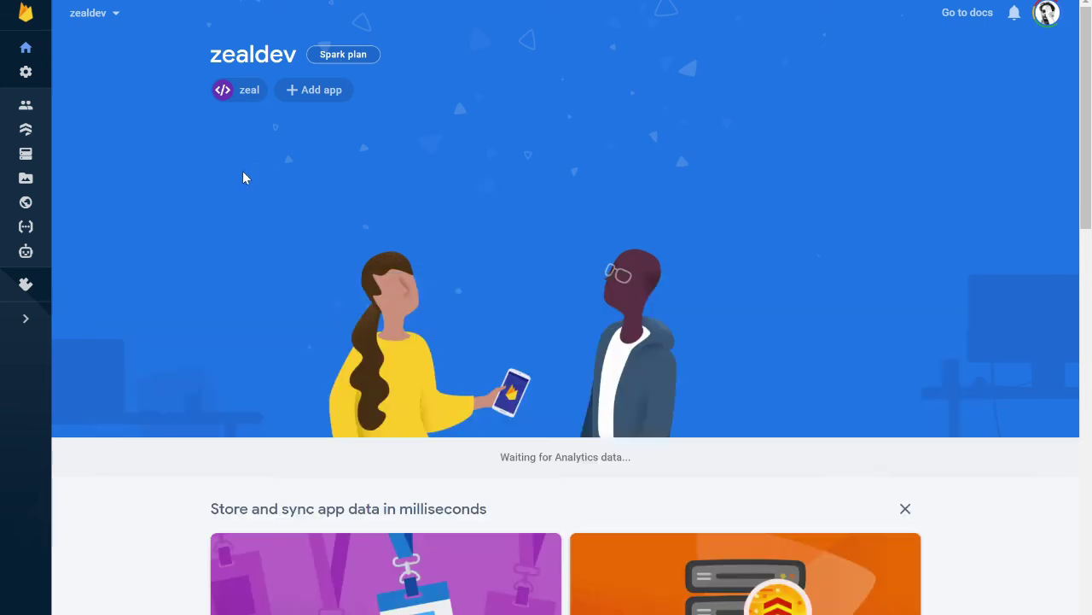
Open the Hosting page and launch the deployed zealdev-a4840.web.app site.
click(26, 203)
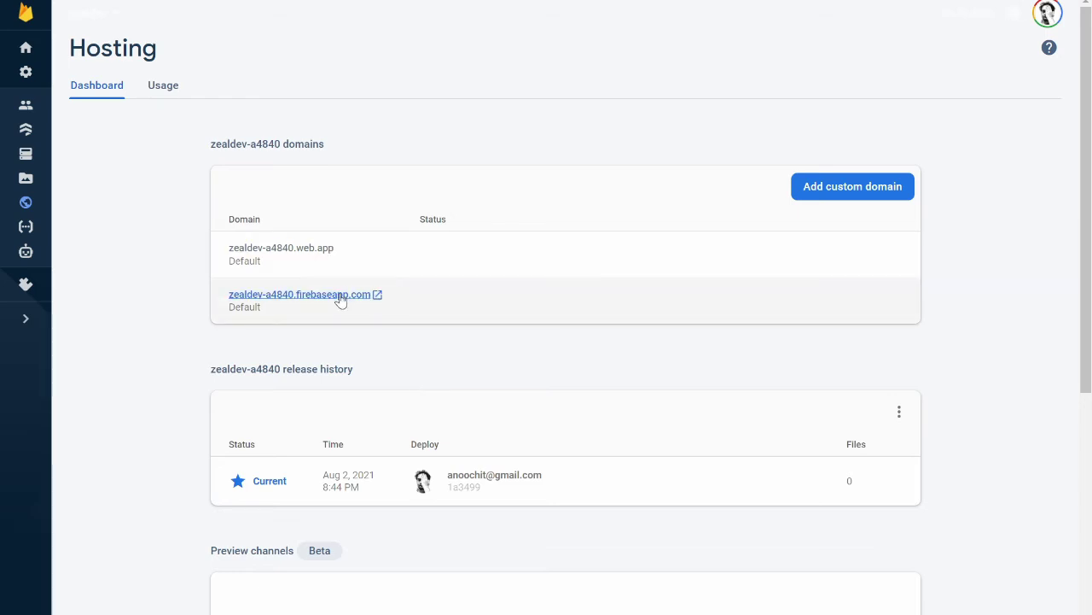
click(308, 254)
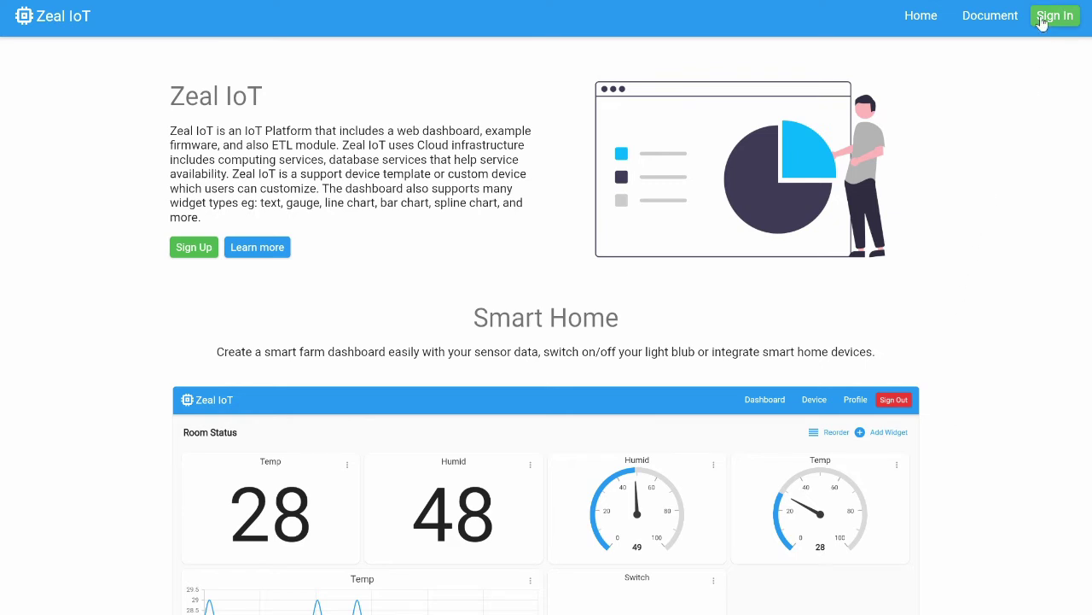
Sign up with display name Zeal Dev, an e-mail address and a password.
click(193, 247)
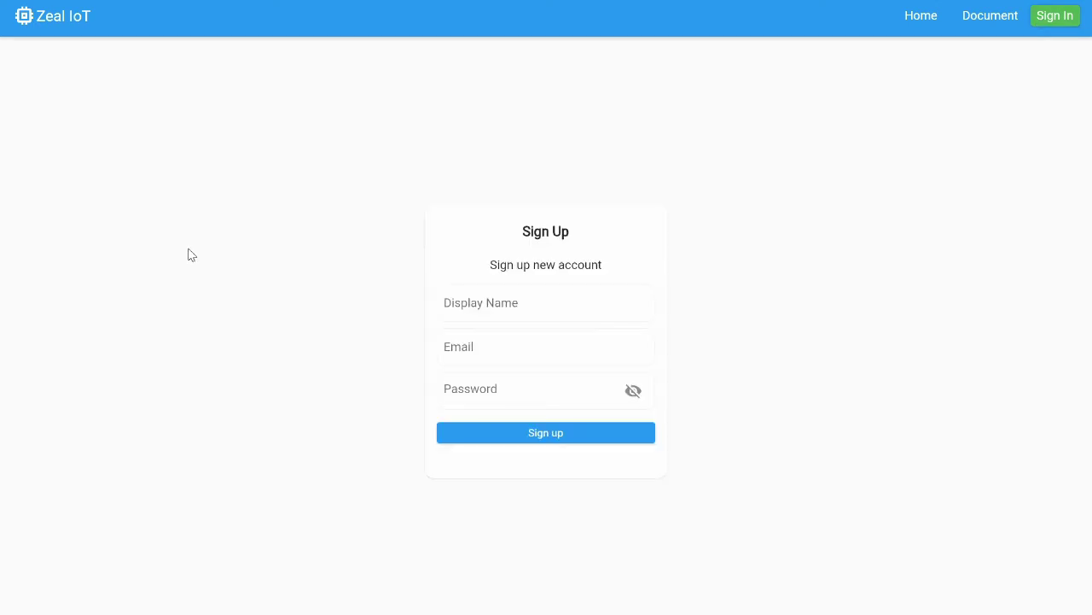
click(511, 287)
text(Zeal)
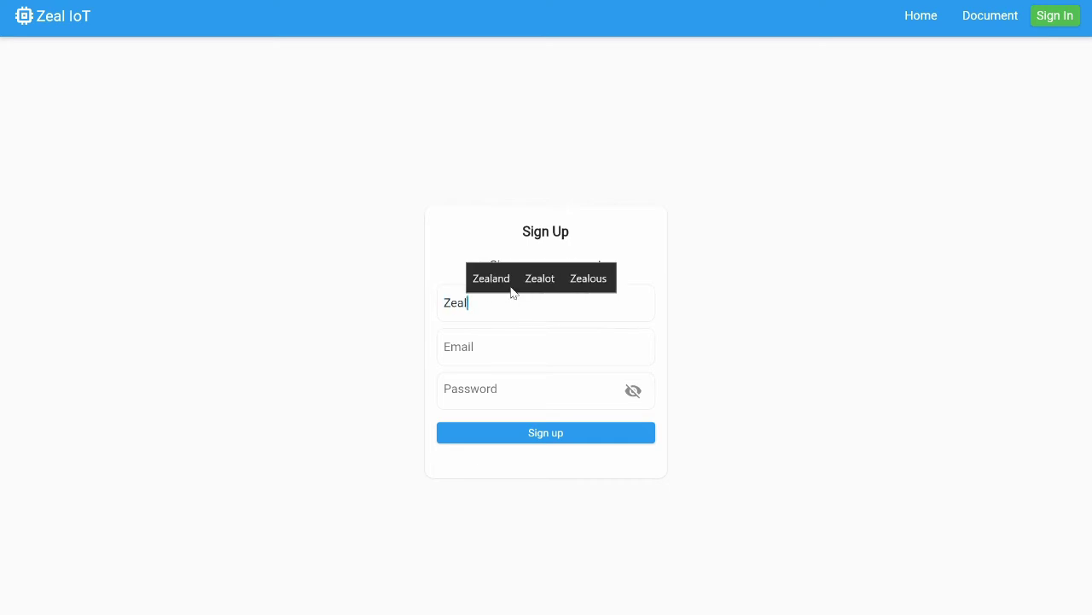
text( Dev)
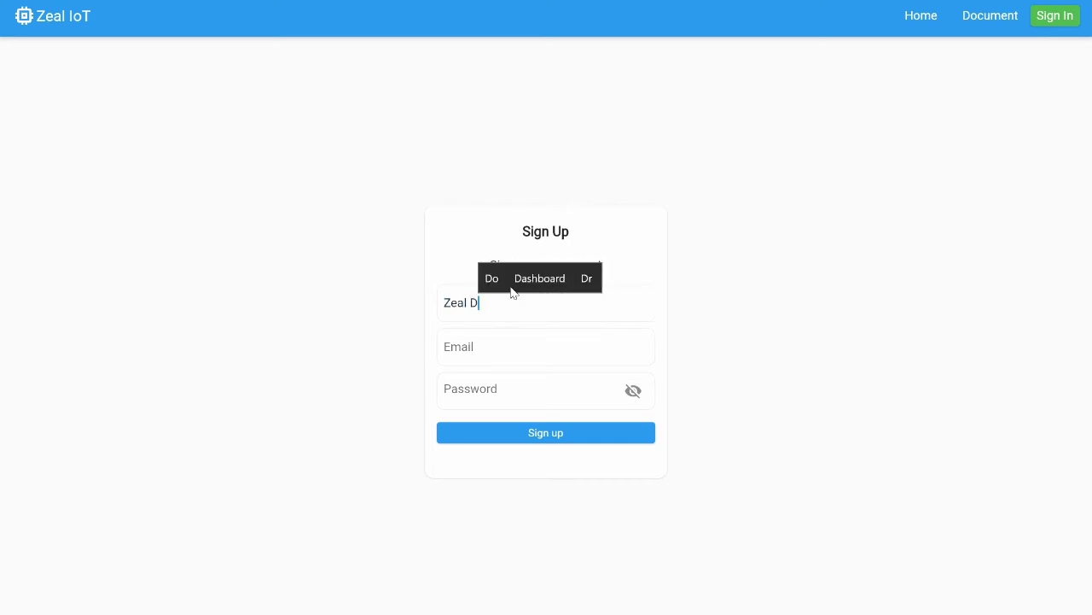
click(494, 347)
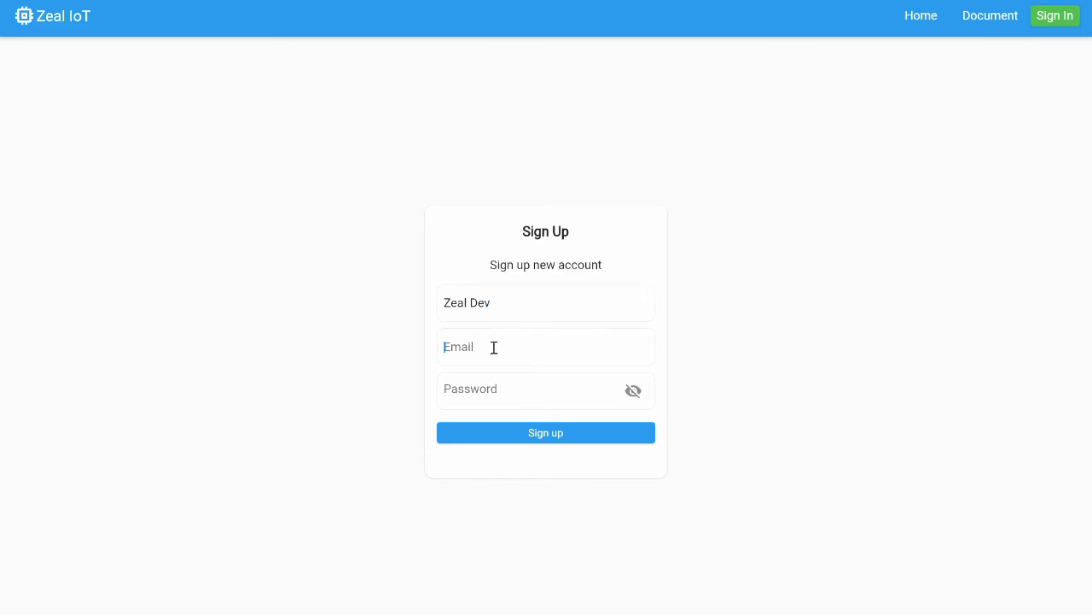
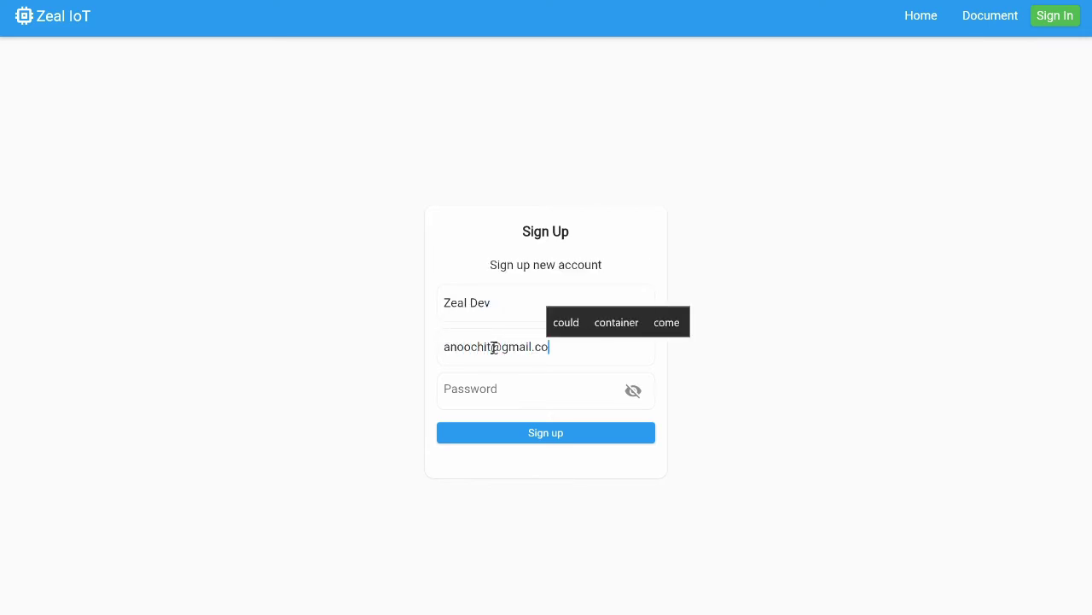
key(Tab)
text(1)
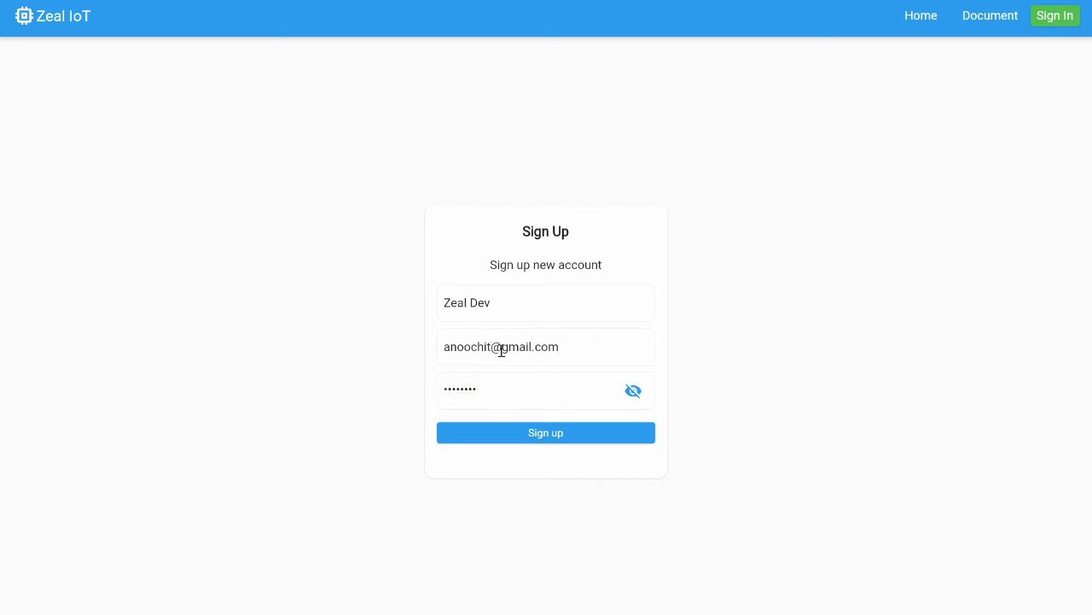
click(527, 439)
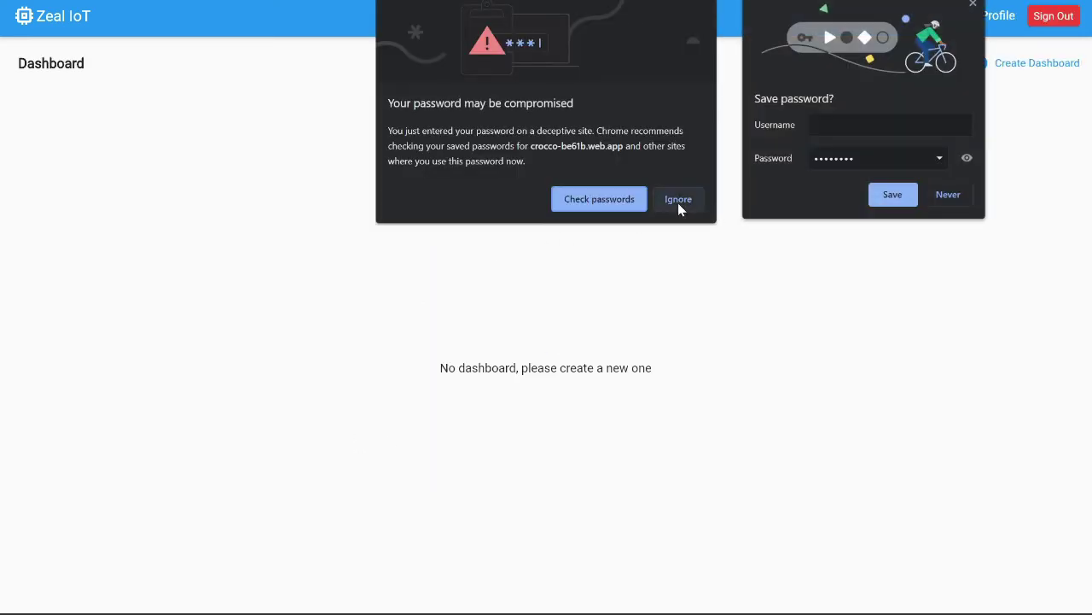
Dismiss Chrome's password bubbles, check the Device and Profile credentials, then go back to Dashboard.
click(678, 200)
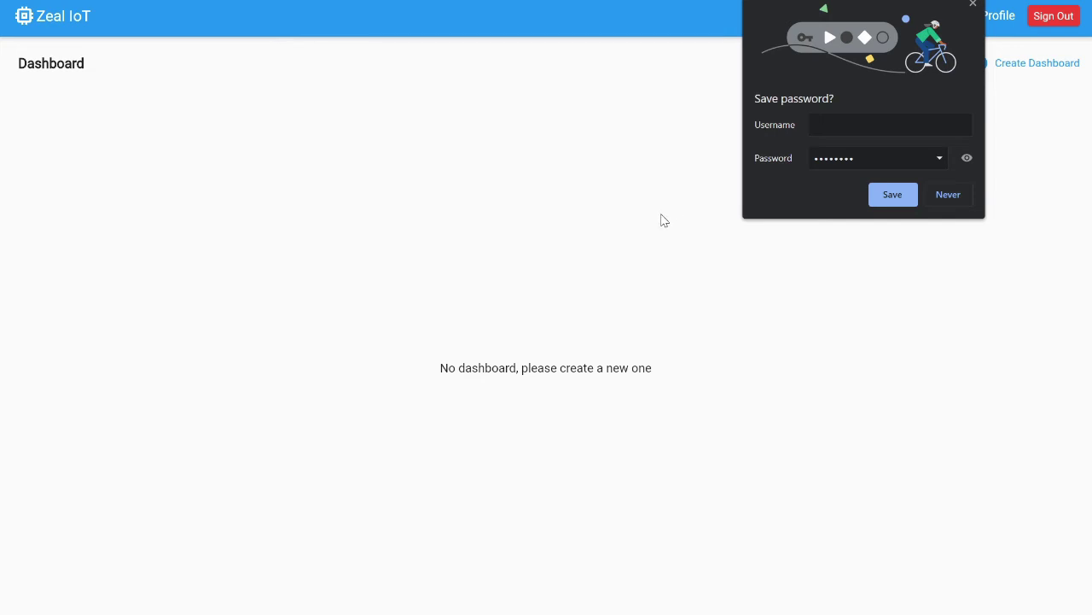
click(946, 196)
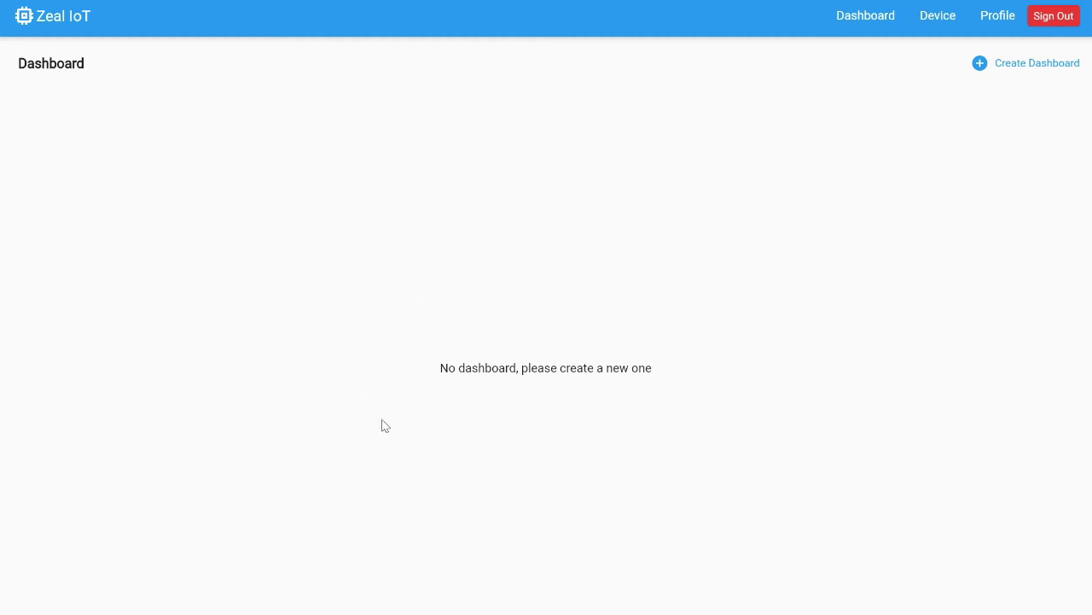
click(932, 26)
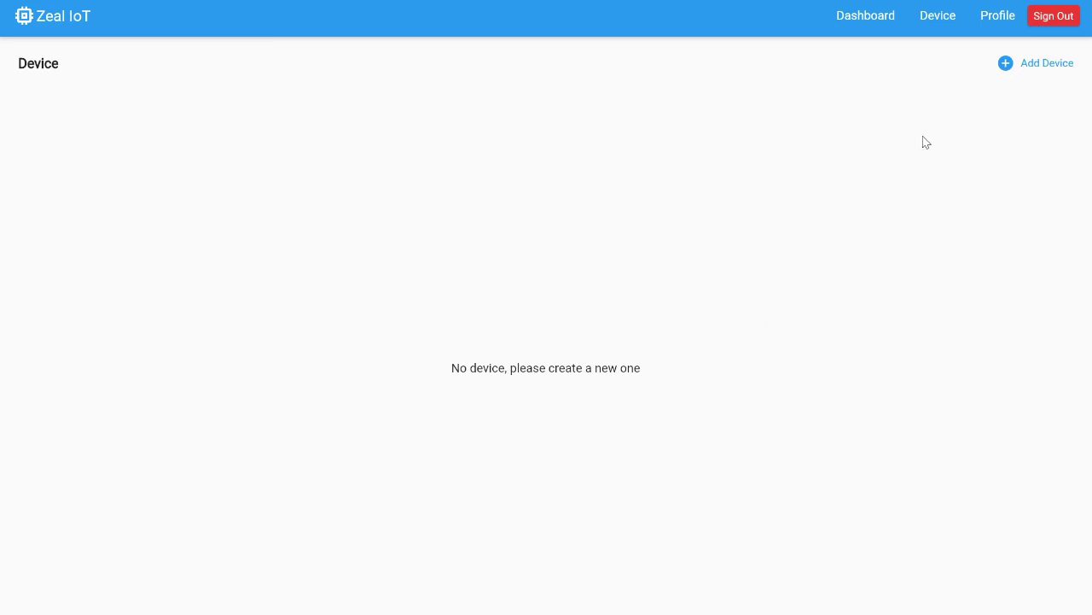
click(997, 30)
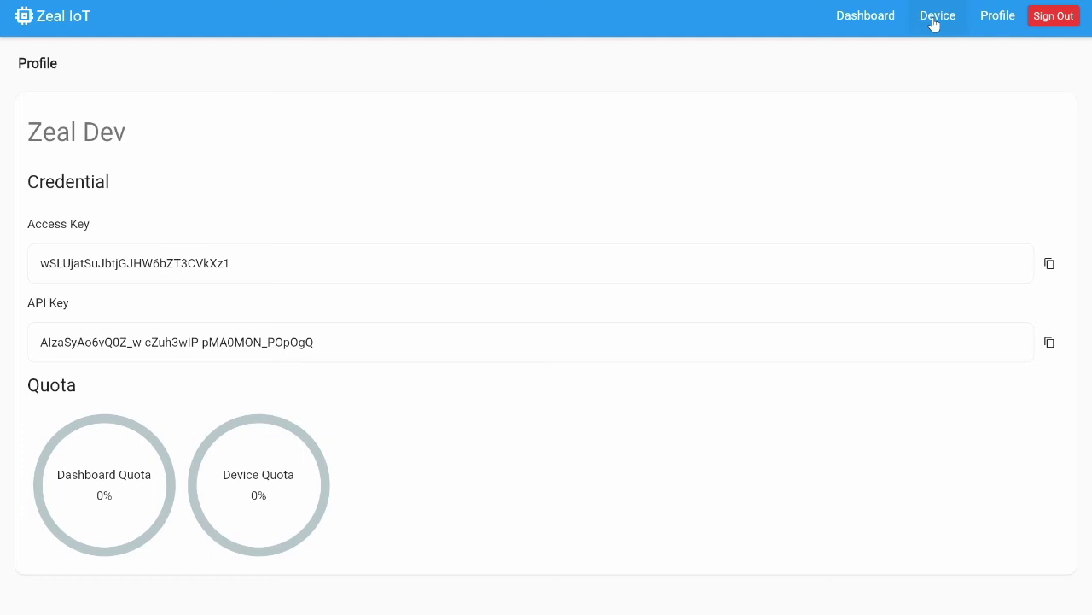
click(867, 27)
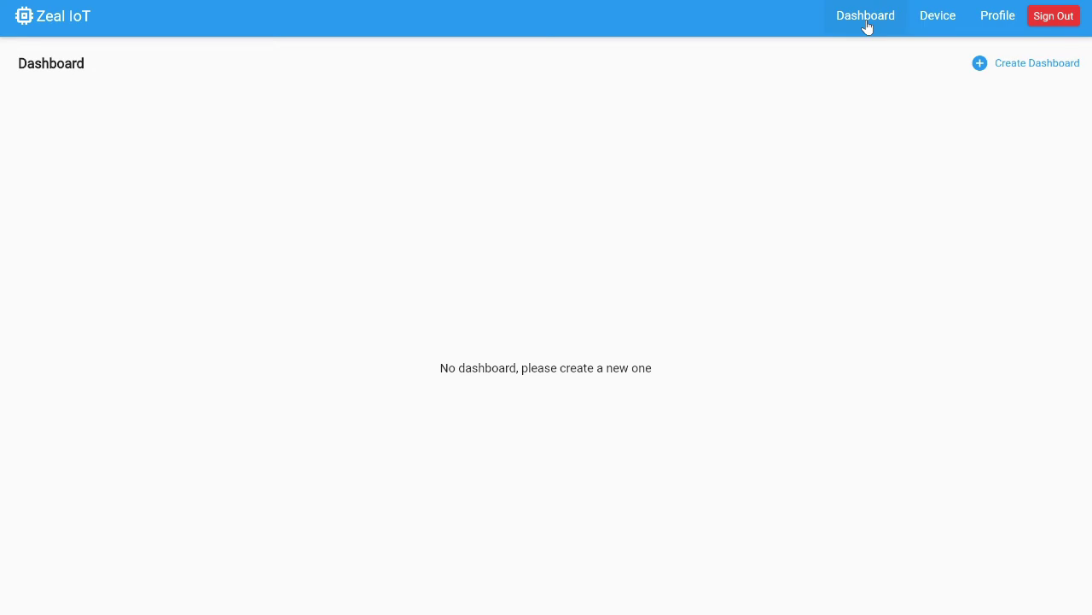
Create a dashboard named 'Sample' with description 'Sample Dashboard'.
click(1036, 70)
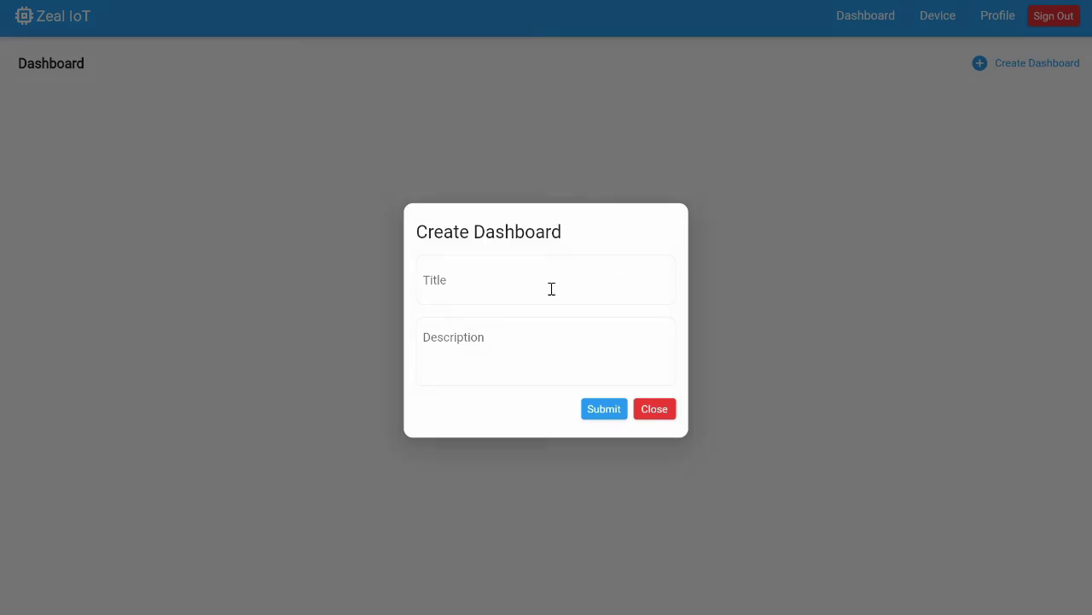
text(Sample)
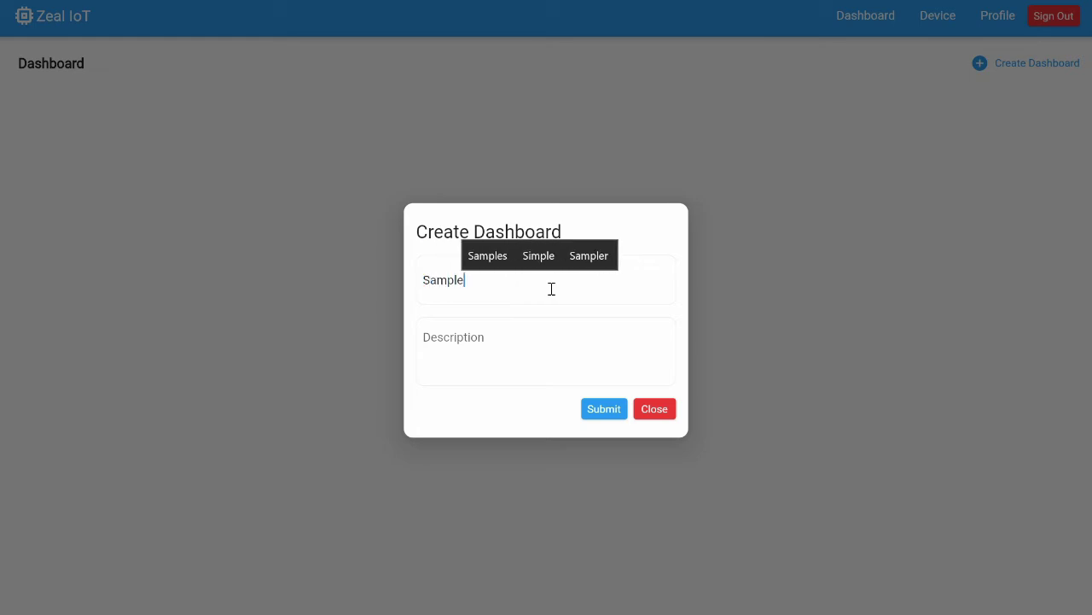
click(475, 338)
text(Sample )
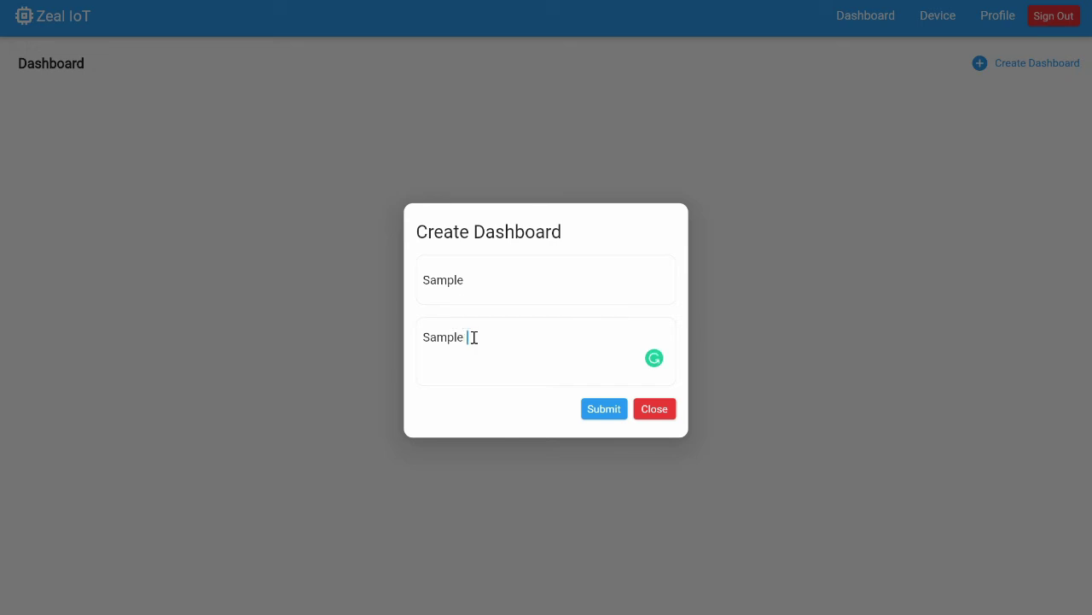
text(Dashboard)
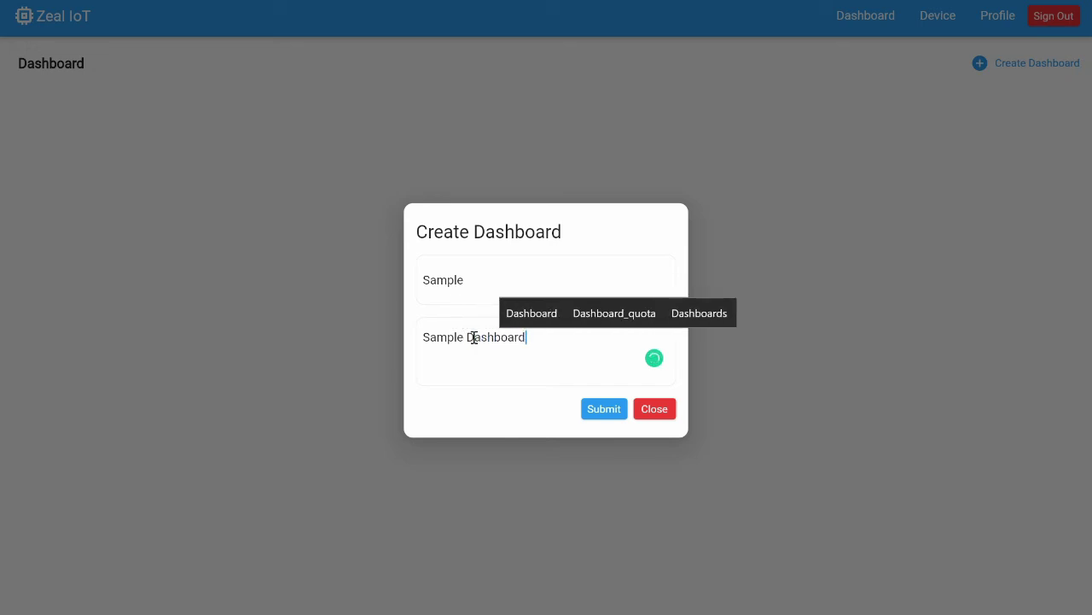
click(606, 413)
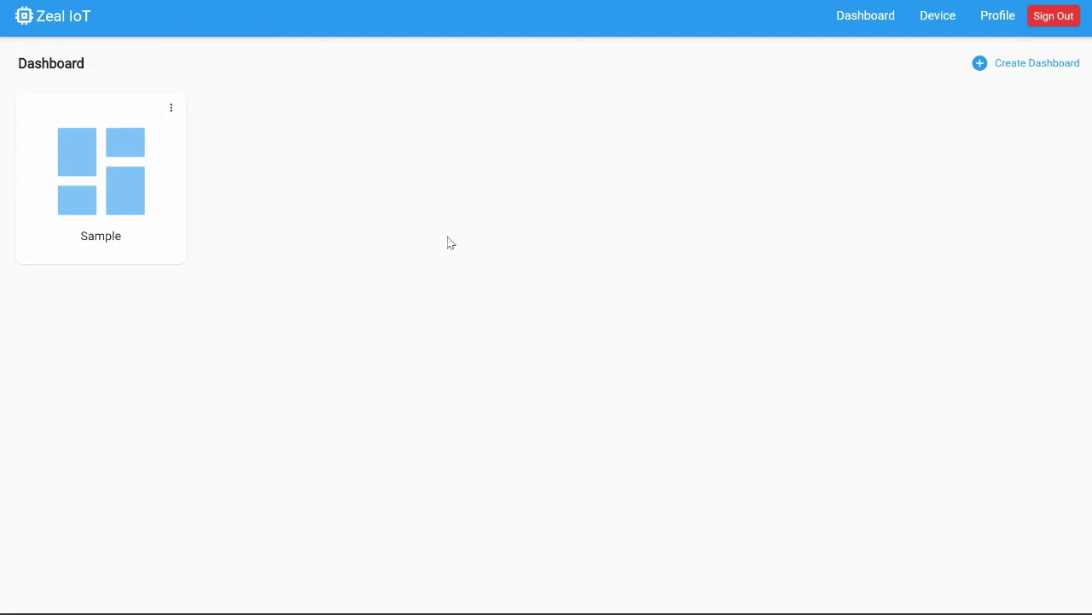
Look at the Sample dashboard's info, close it, and go to the Device list.
click(172, 108)
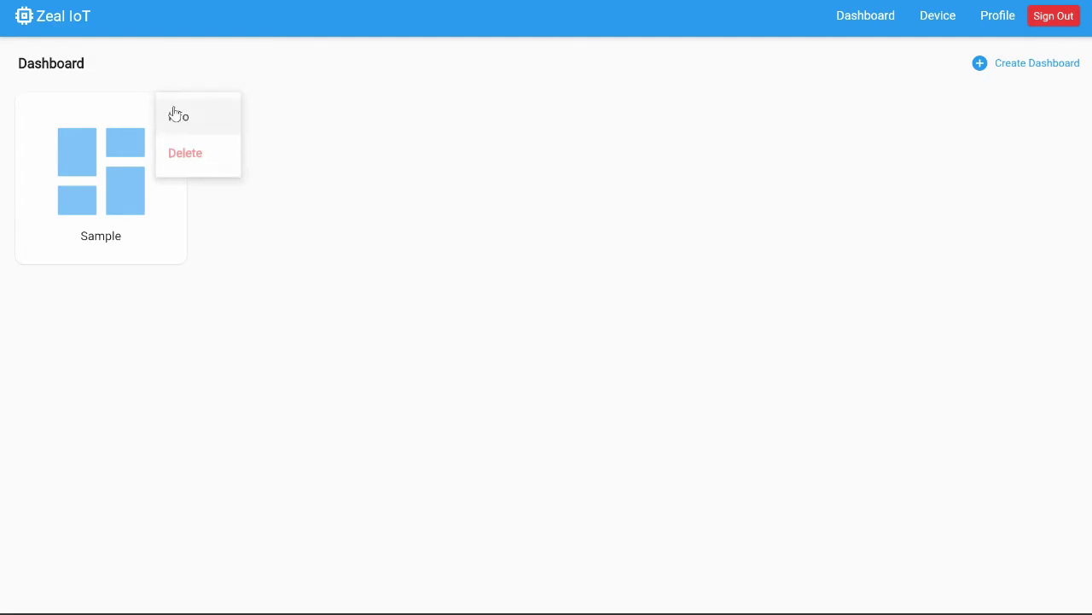
click(200, 118)
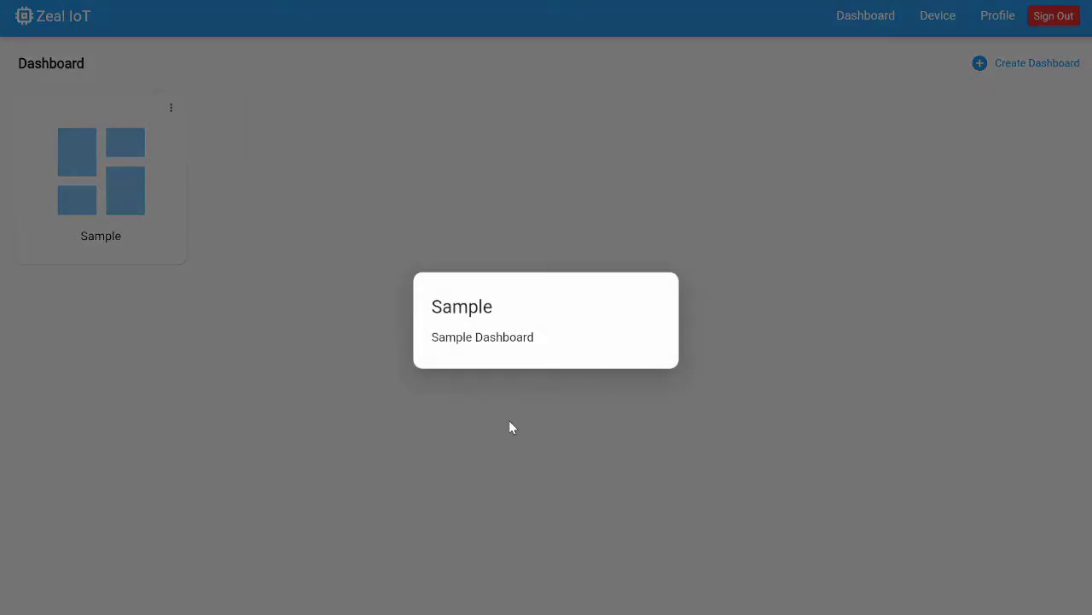
click(509, 425)
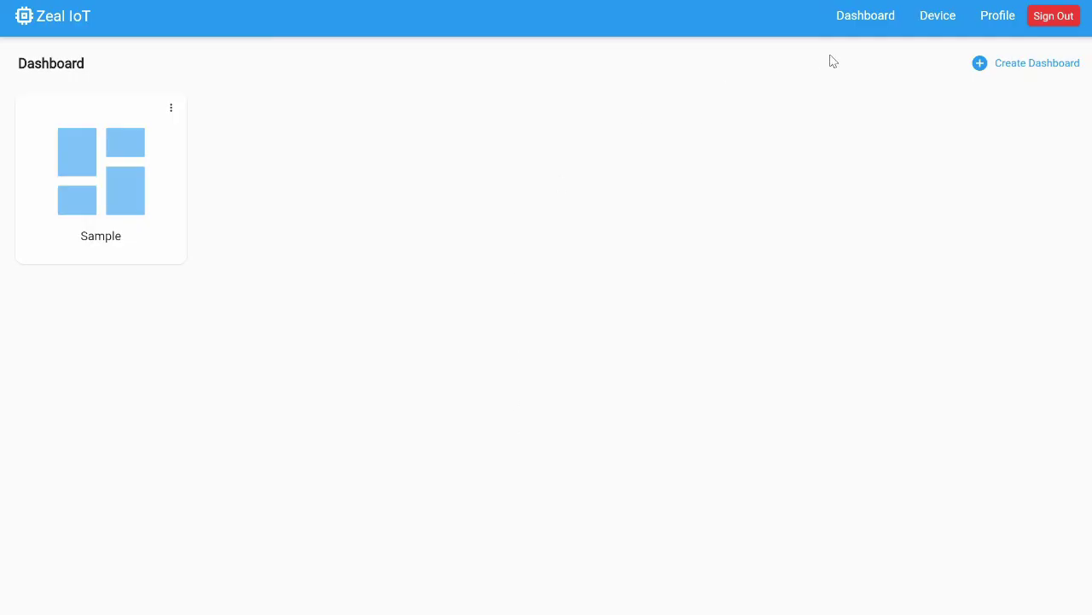
click(938, 20)
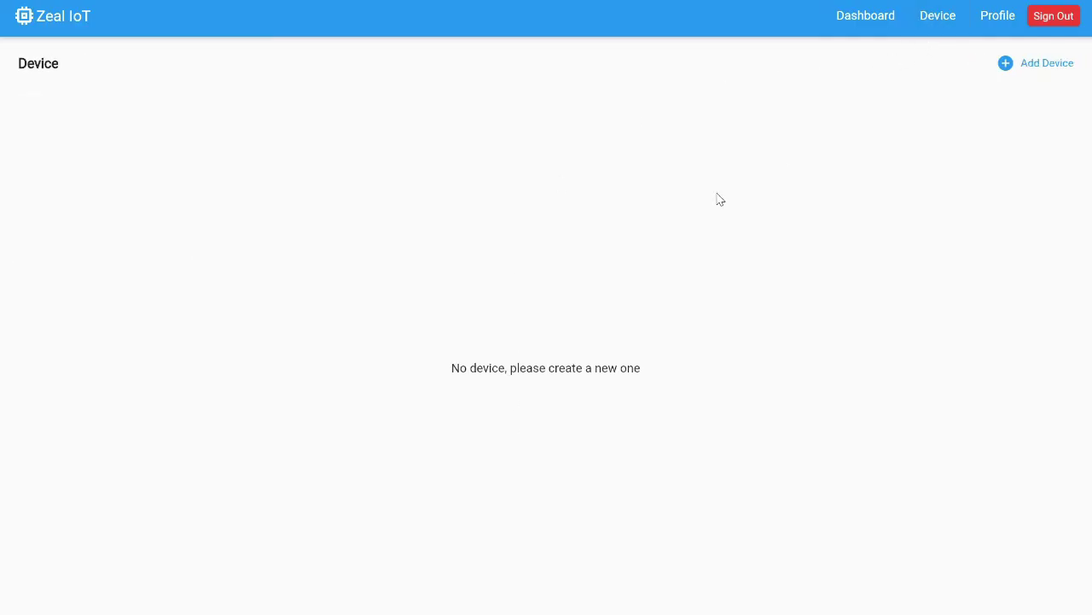
Start a new device created from the Temp Sensor template.
click(1029, 69)
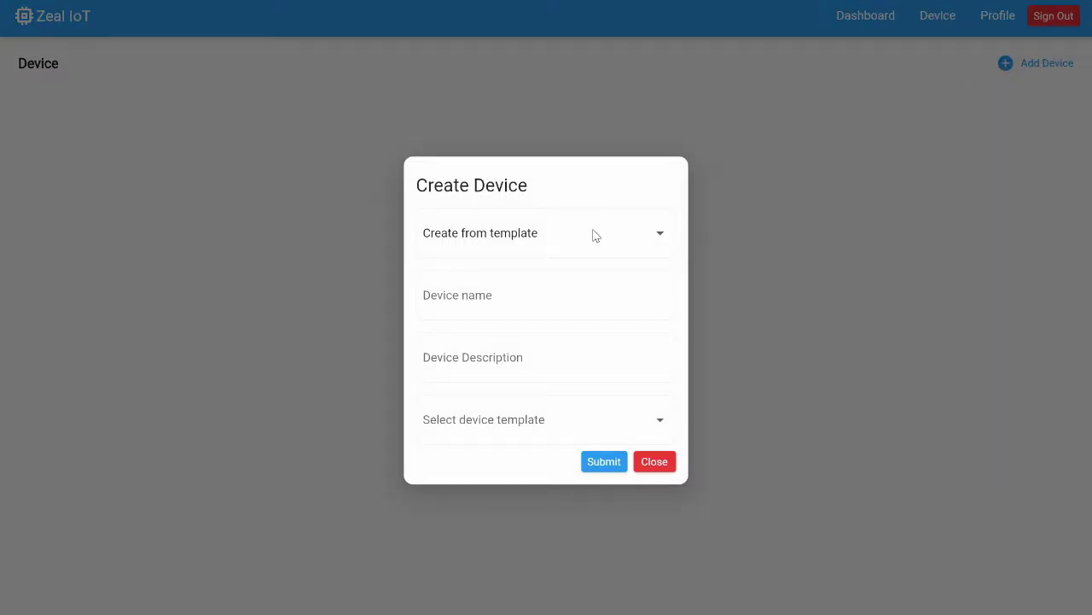
click(595, 236)
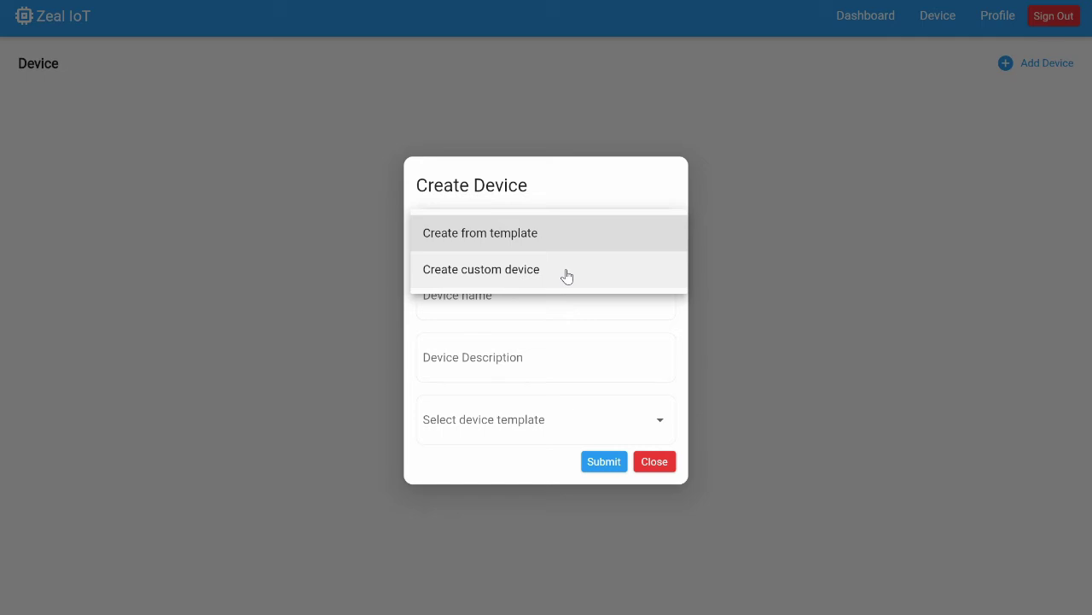
click(561, 243)
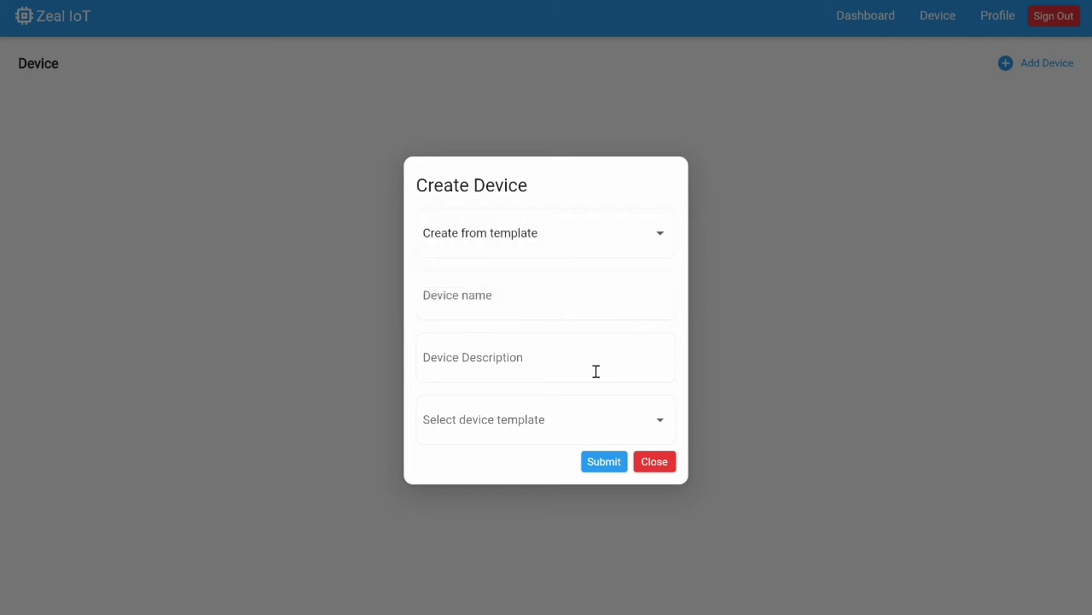
click(535, 432)
click(535, 431)
Name the device 'Temp Sensor', reuse that text as its description, and submit it.
click(492, 295)
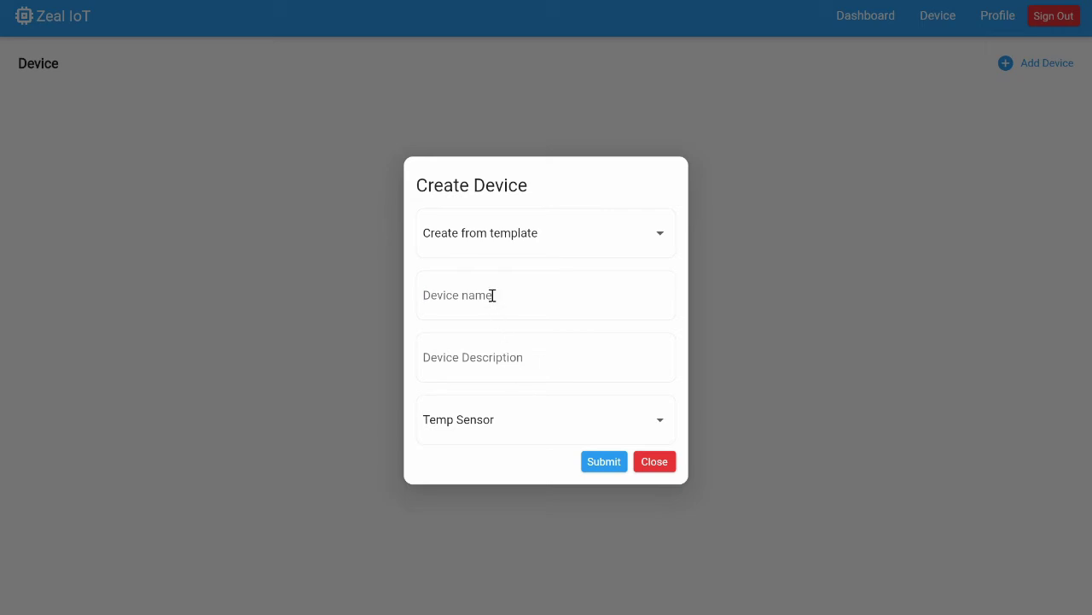
text(Tem)
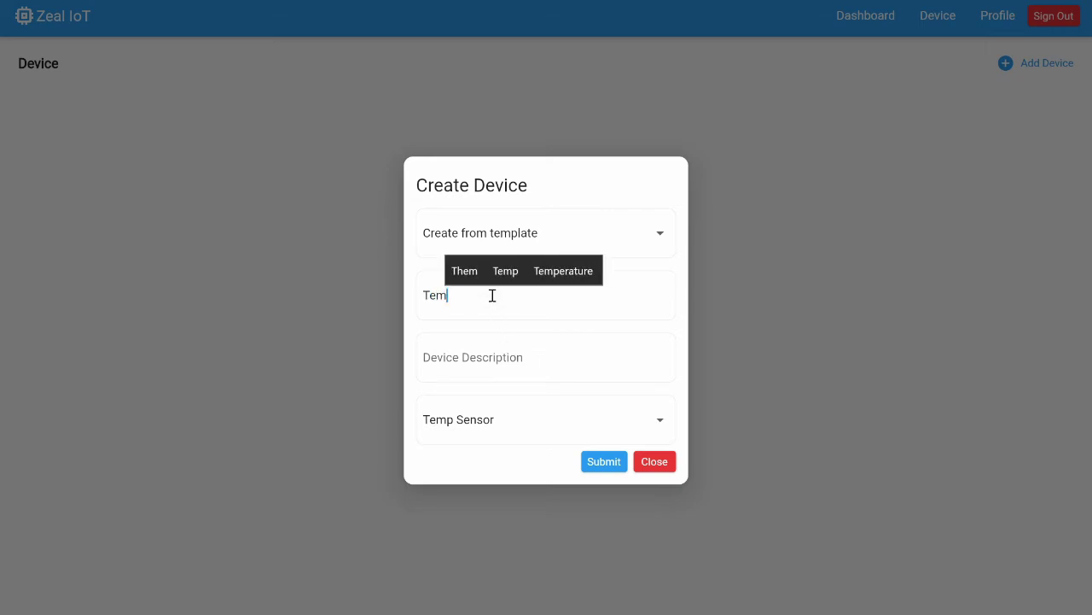
text(p)
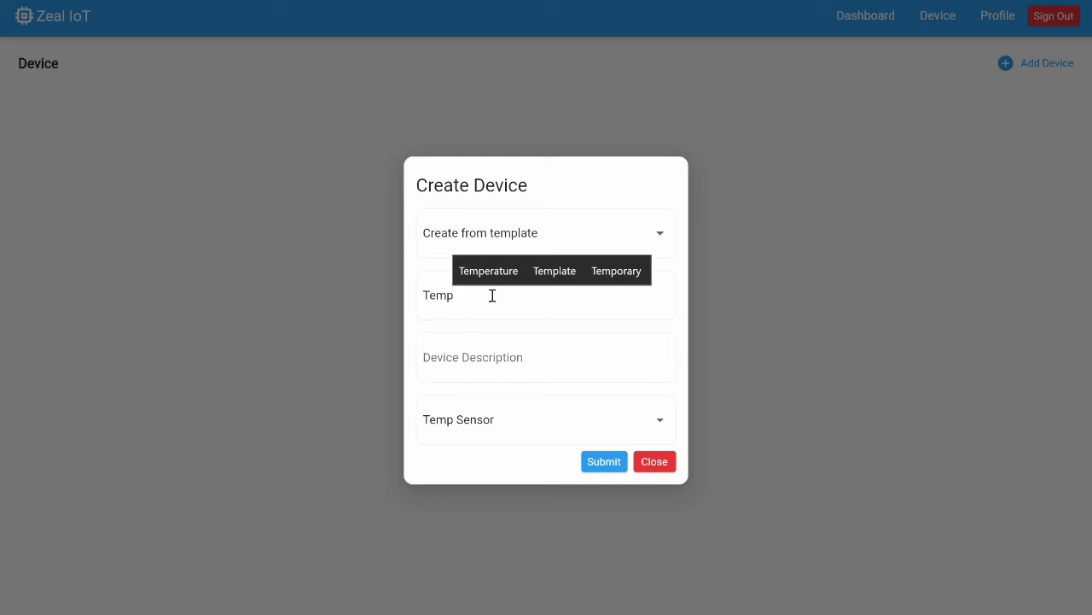
text( Sens)
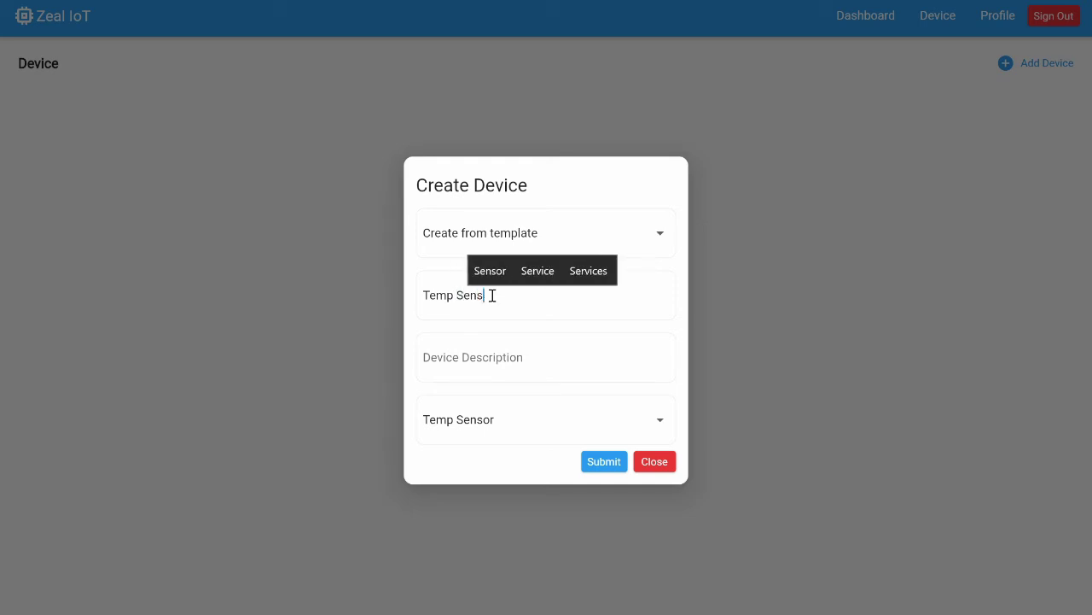
text(or)
double_click(492, 295)
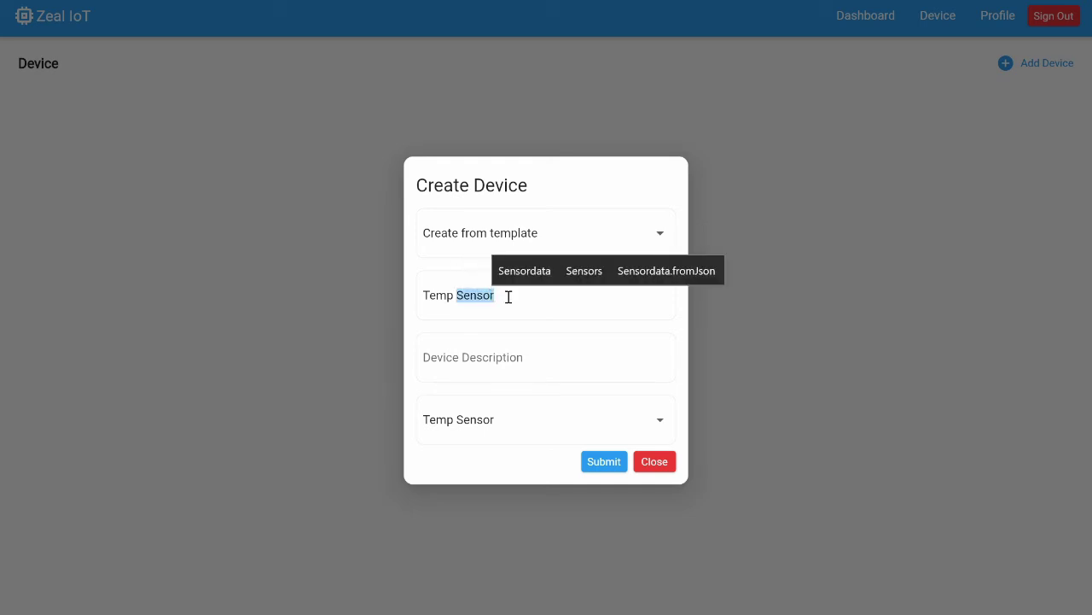
click(508, 296)
double_click(469, 295)
click(465, 294)
mouse_move(428, 295)
mouse_down()
mouse_move(495, 295)
mouse_move(410, 297)
mouse_up()
key(ctrl+c)
click(501, 295)
click(520, 373)
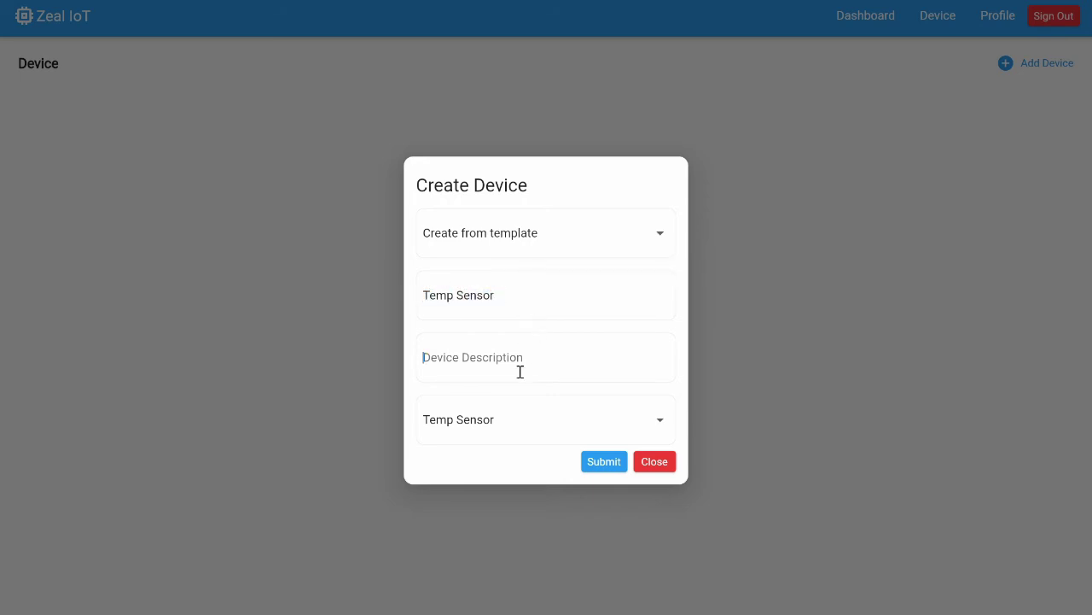
key(ctrl+v)
click(597, 465)
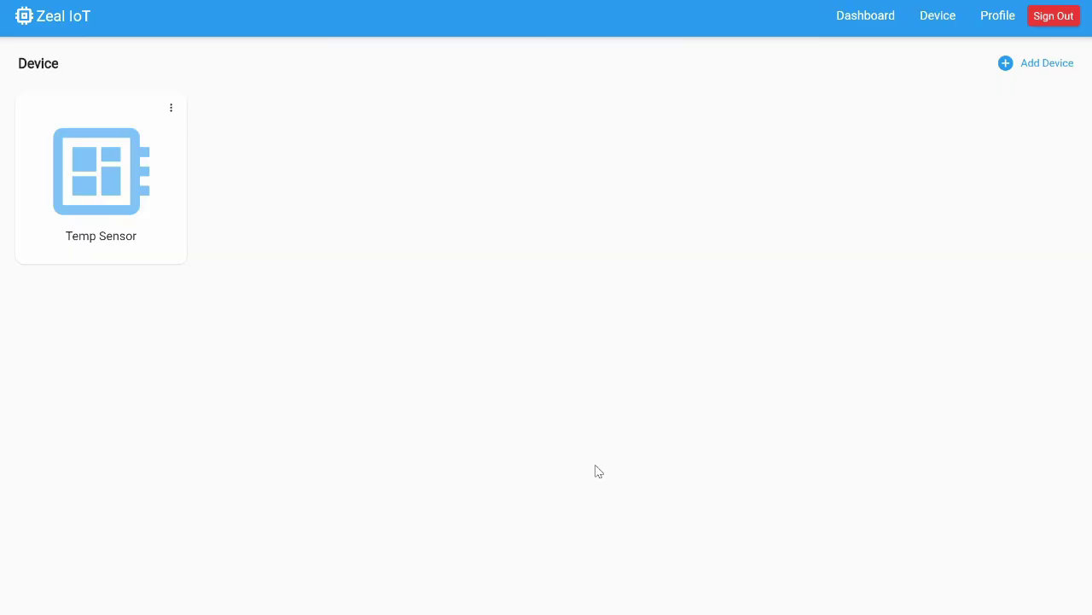
Review the Temp Sensor device info: control c1 and data fields temp and humid.
click(174, 109)
click(189, 125)
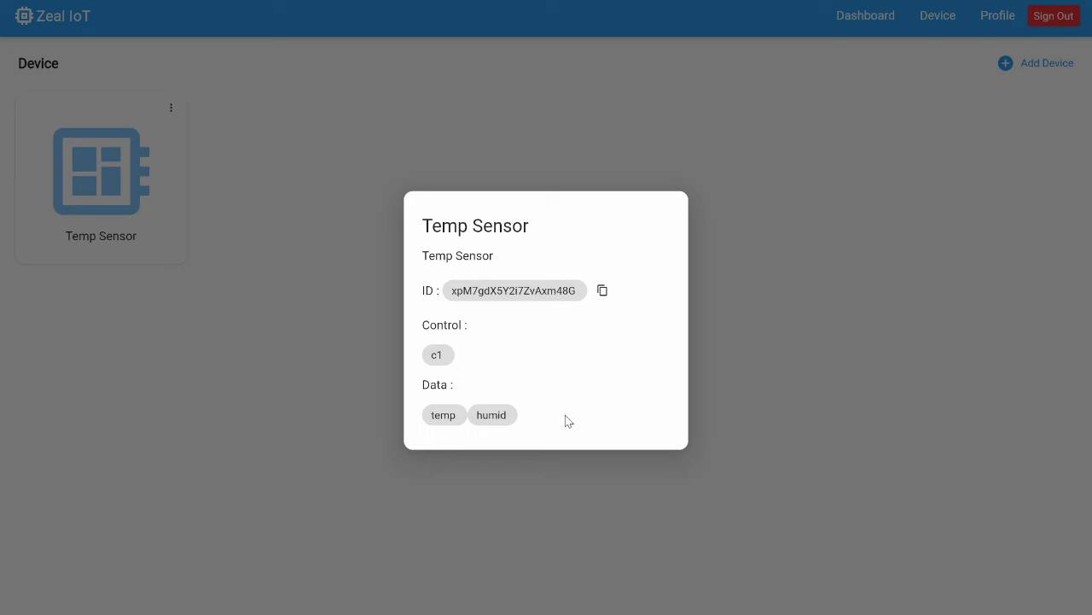
click(800, 324)
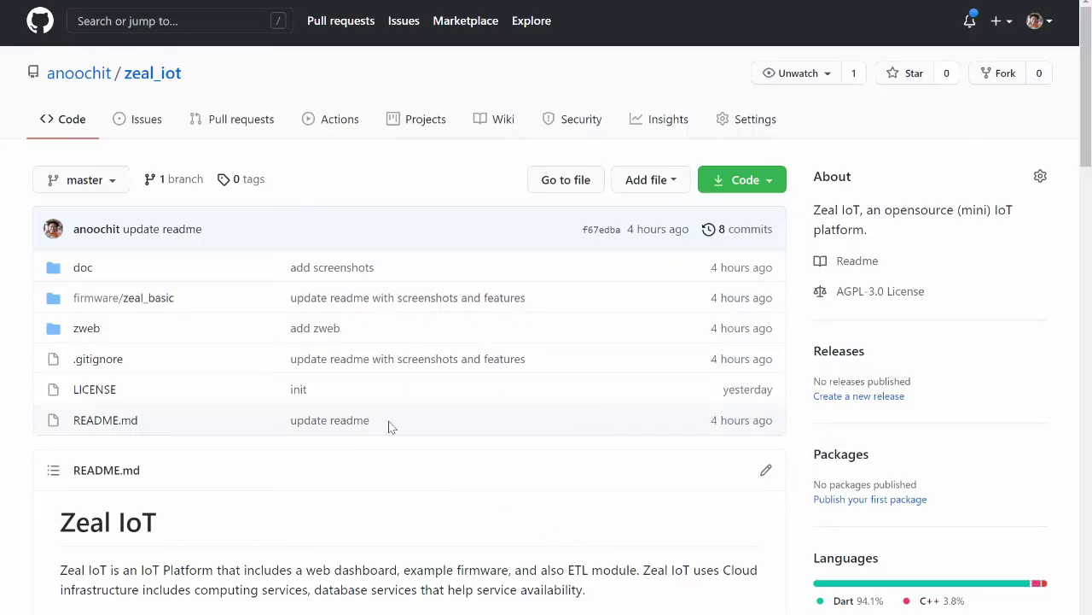
Look at firmware/zeal_basic, then view the doc/basic.png ESP8266 breadboard wiring diagram.
click(162, 299)
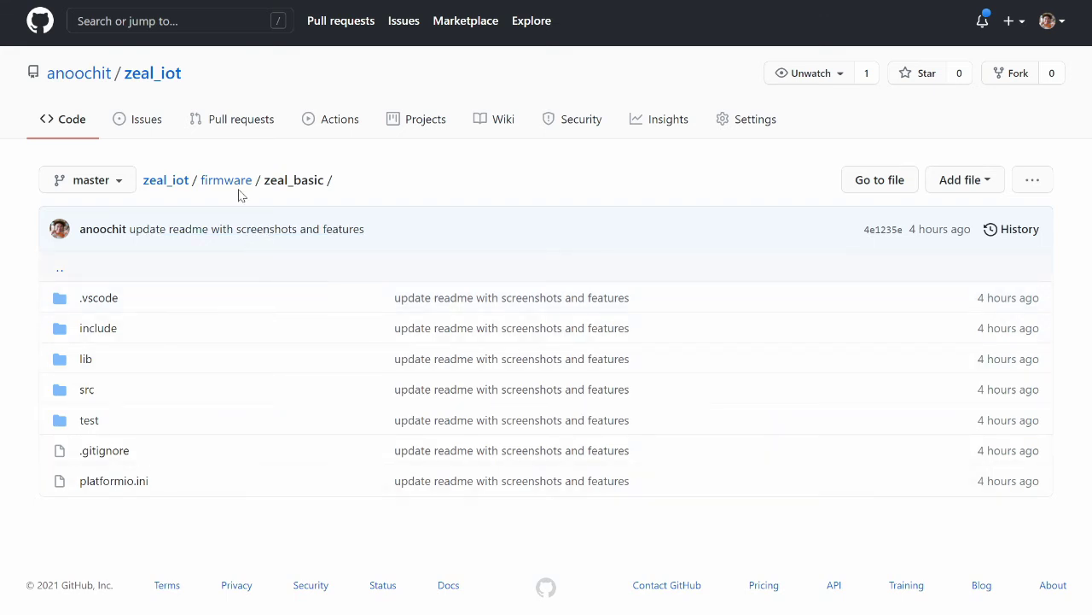
click(168, 181)
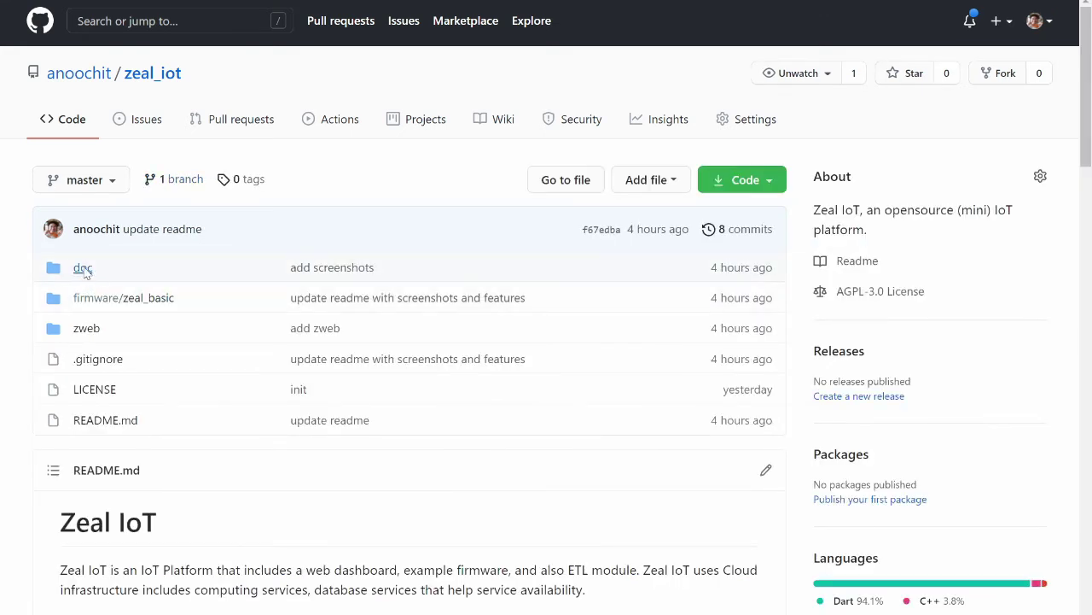
click(82, 268)
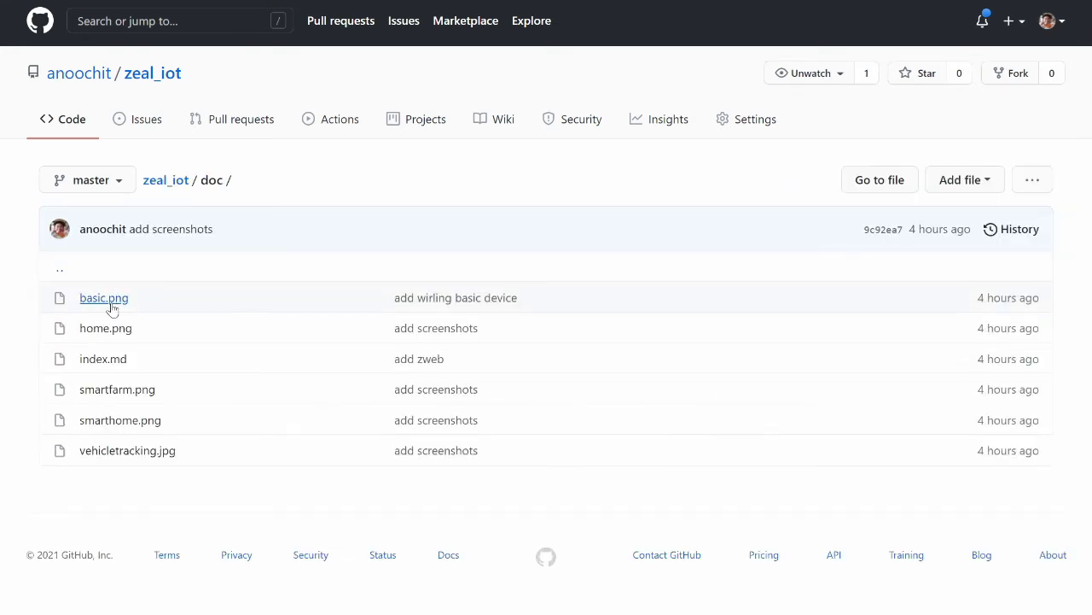
click(112, 304)
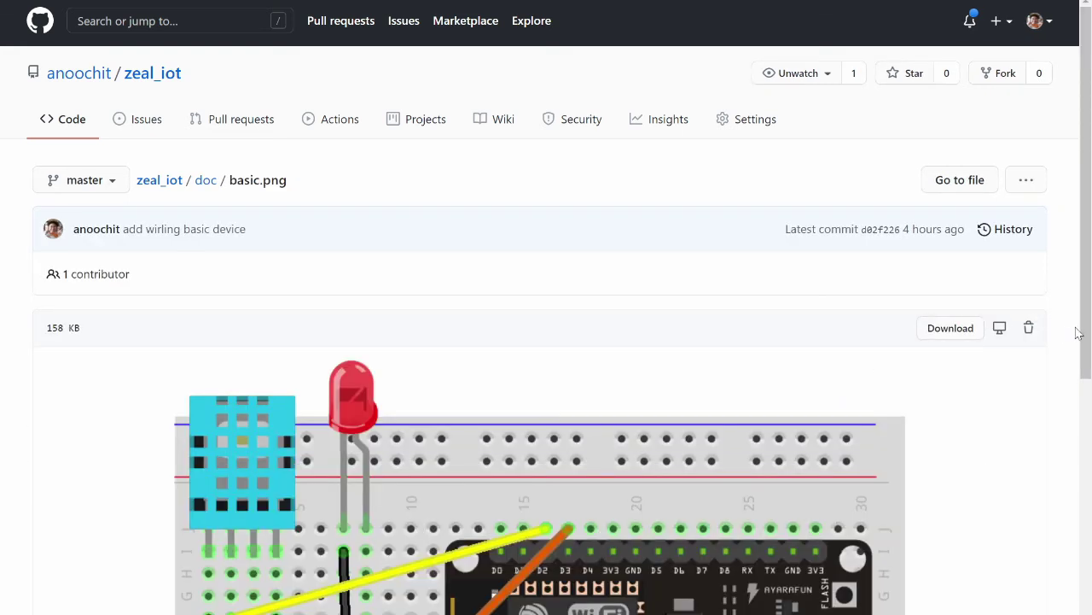
drag(1086, 337, 1078, 498)
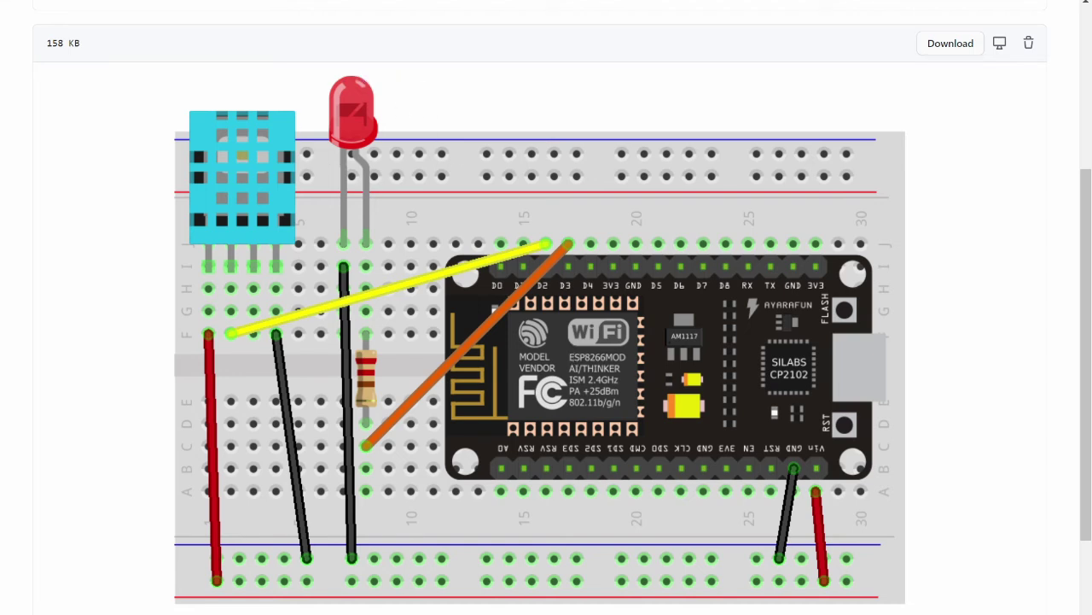
key(alt+Tab)
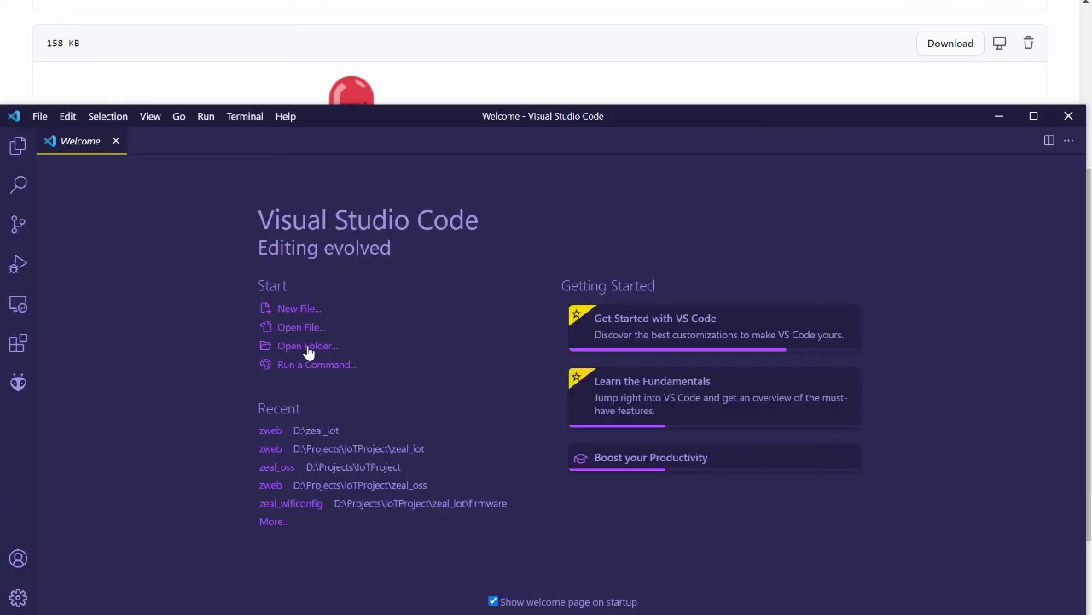
Open D:\zeal_iot\firmware\zeal_basic as the VS Code project and trust its authors.
click(309, 350)
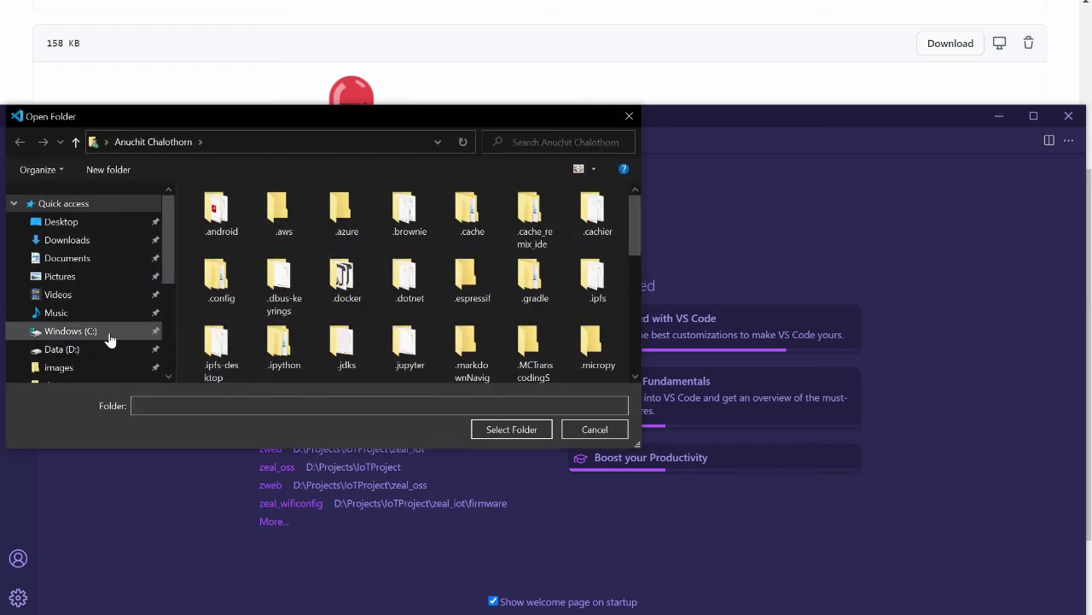
click(77, 348)
scroll(256, 337, down, 3)
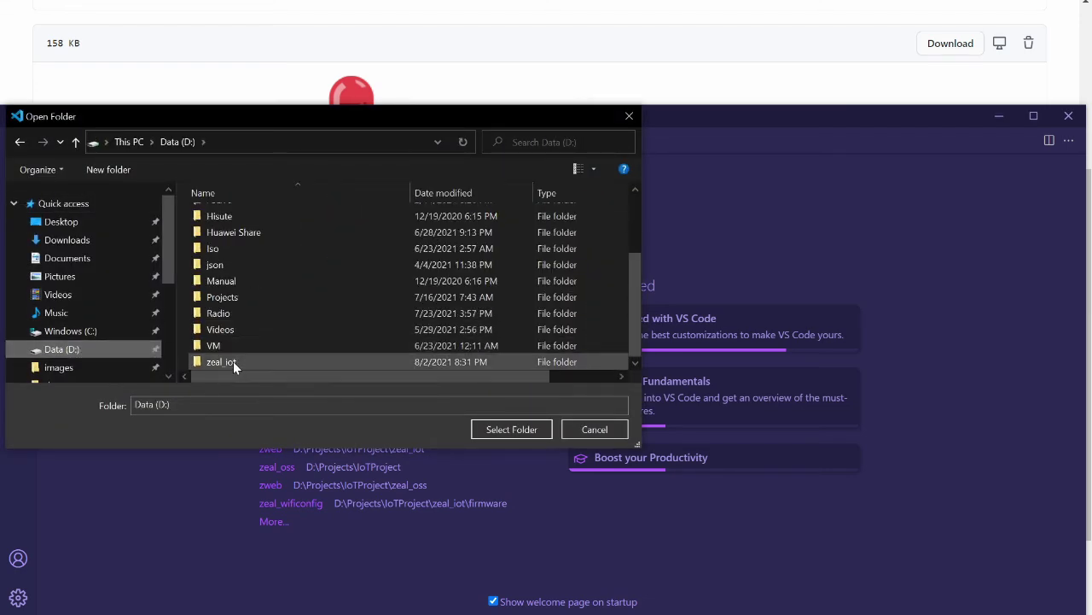
double_click(233, 361)
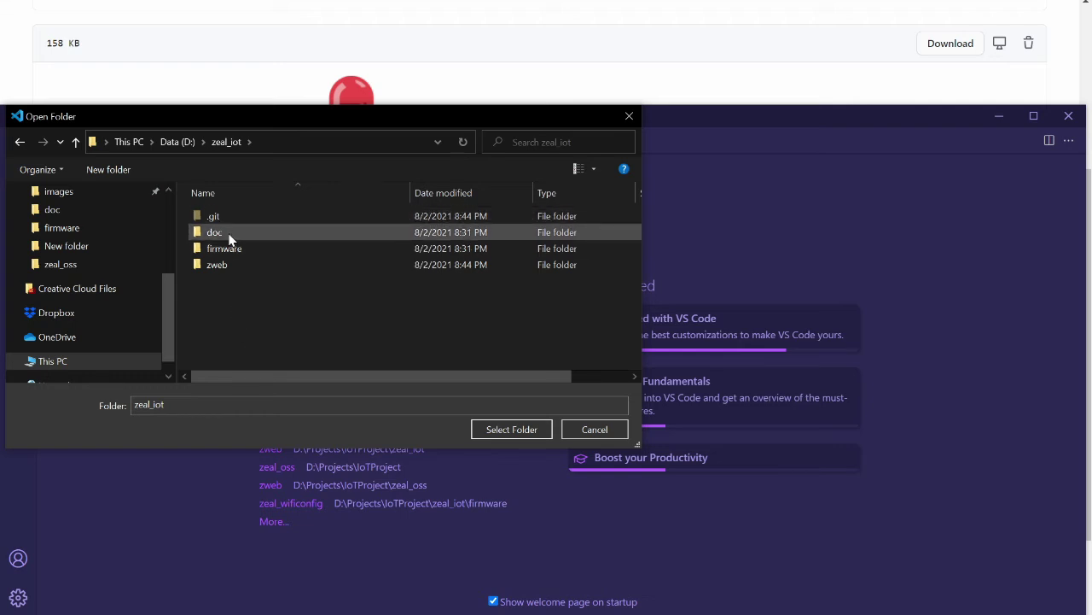
double_click(255, 249)
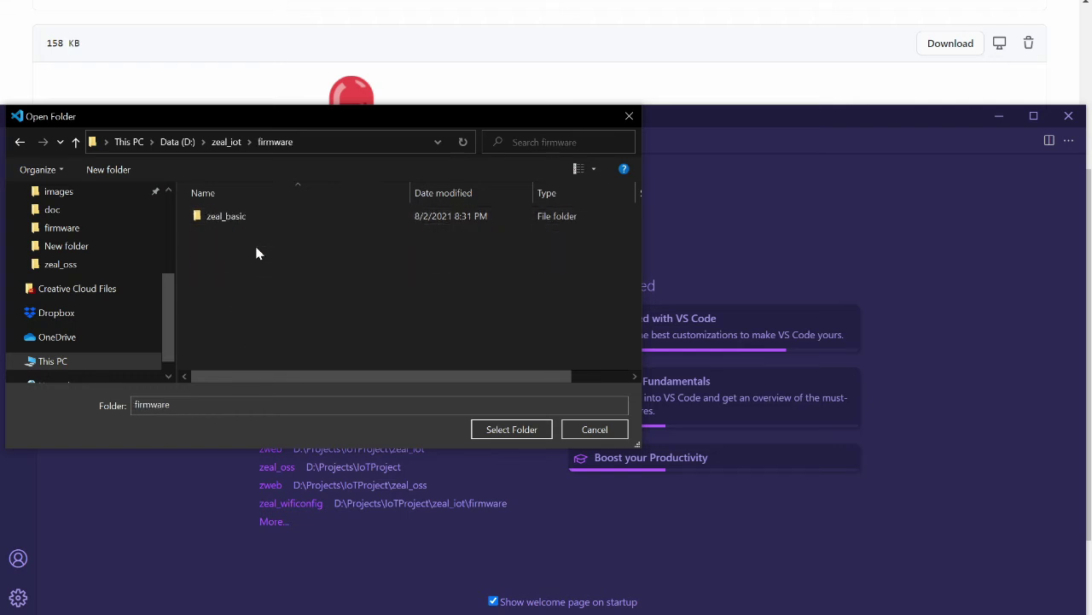
double_click(244, 220)
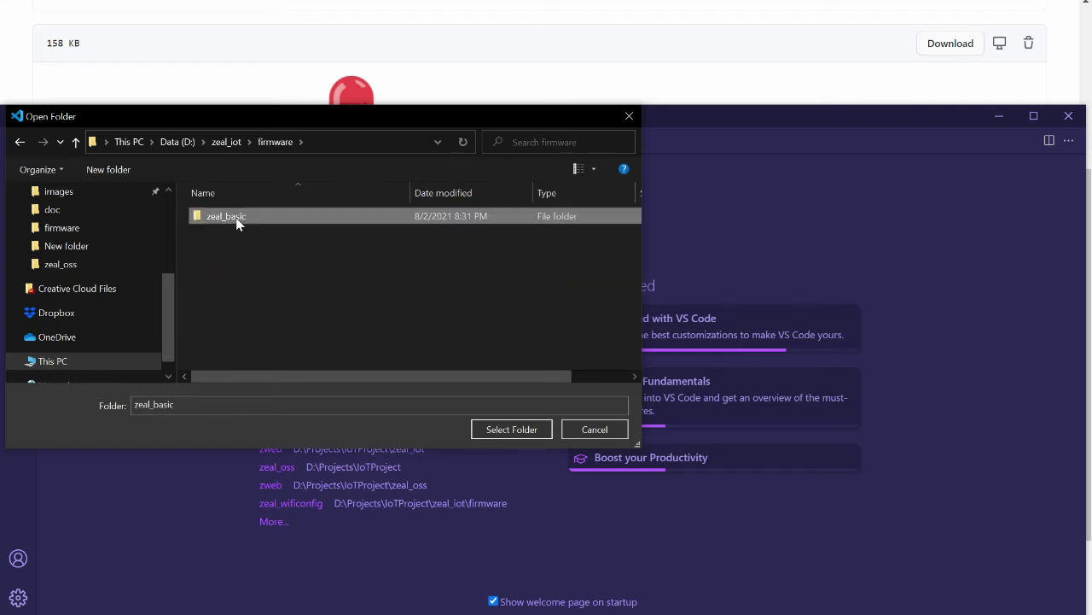
click(517, 428)
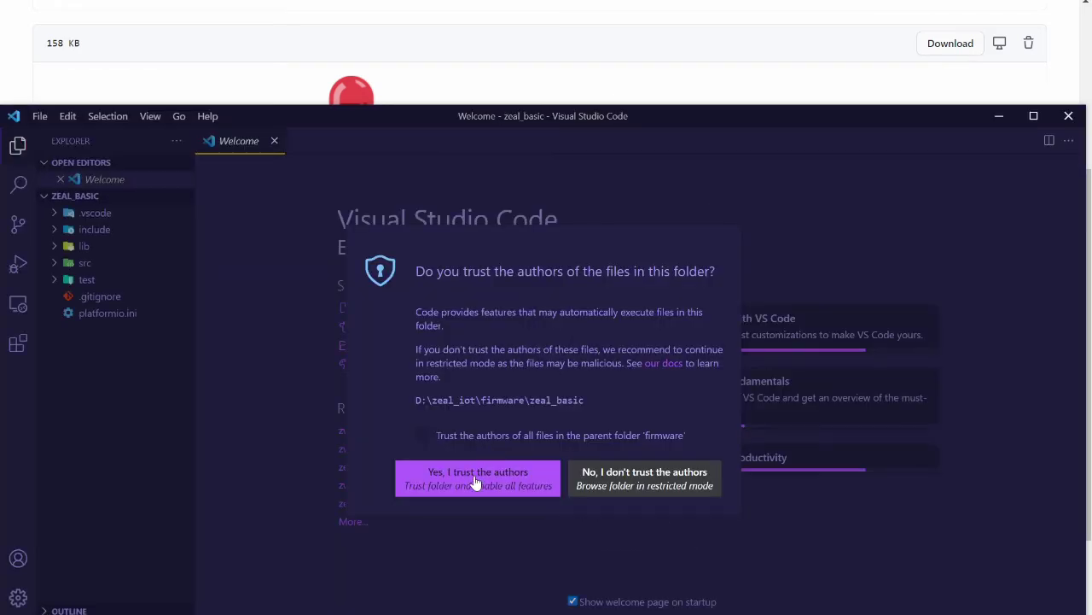
click(476, 482)
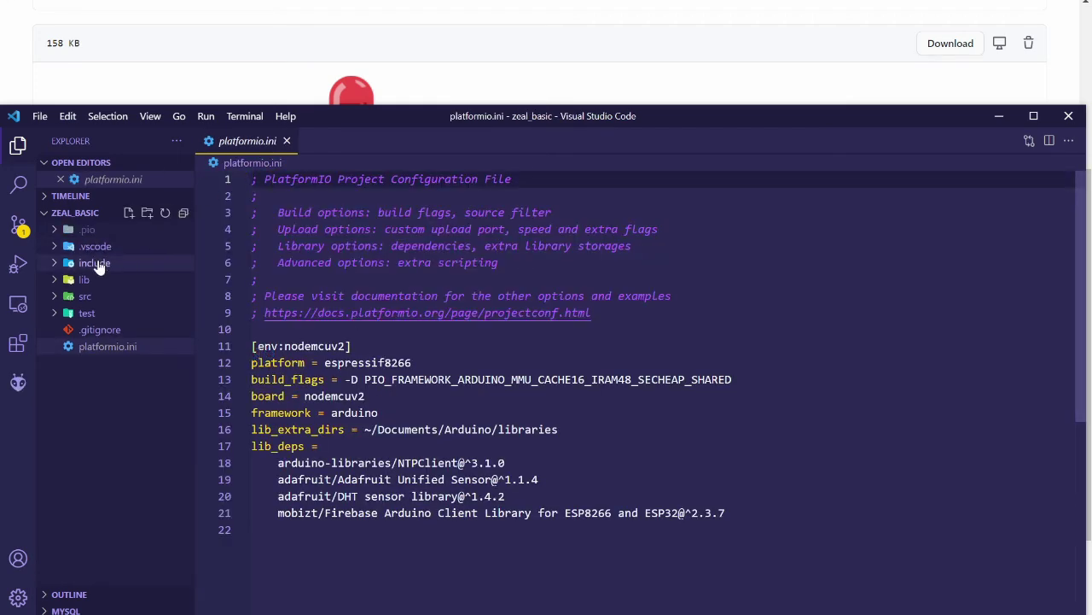
Open src/main.cpp and scroll down to the WiFi, Firebase and device #define lines.
click(69, 279)
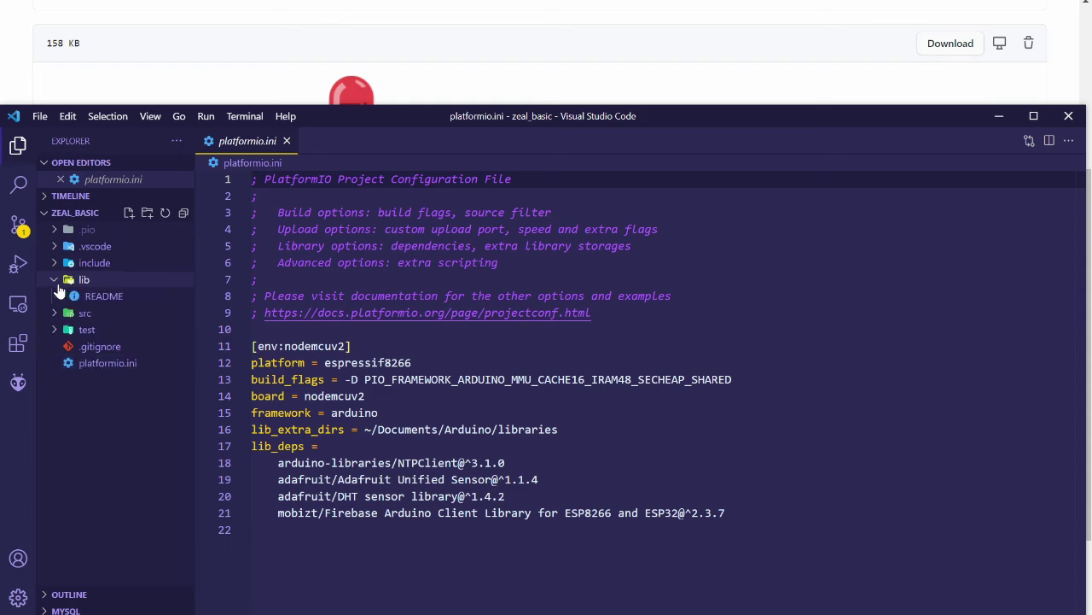
click(68, 280)
click(56, 297)
click(120, 312)
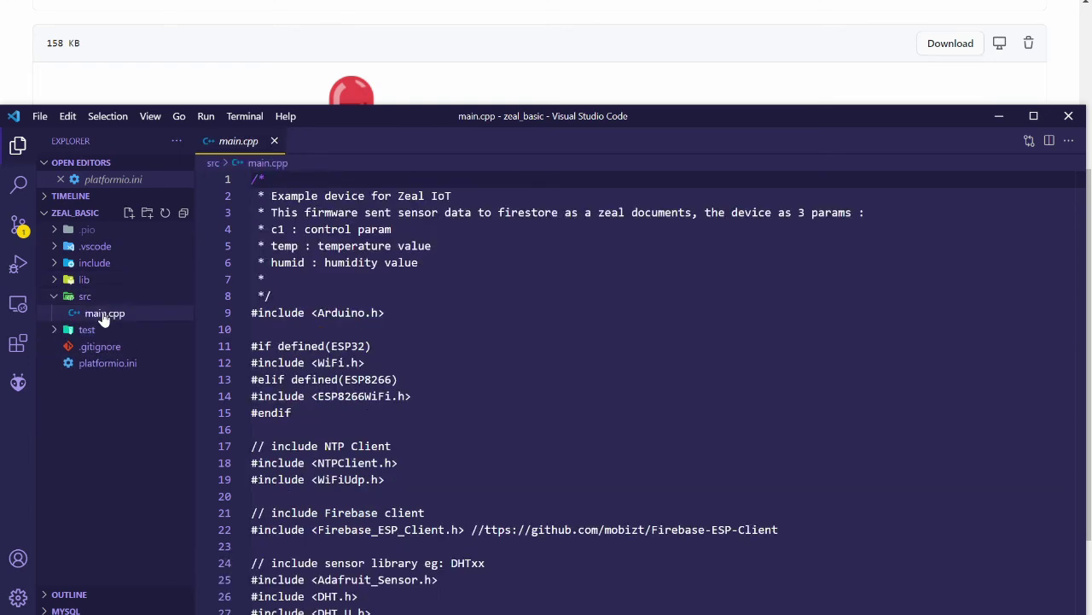
click(631, 411)
scroll(630, 410, down, 5)
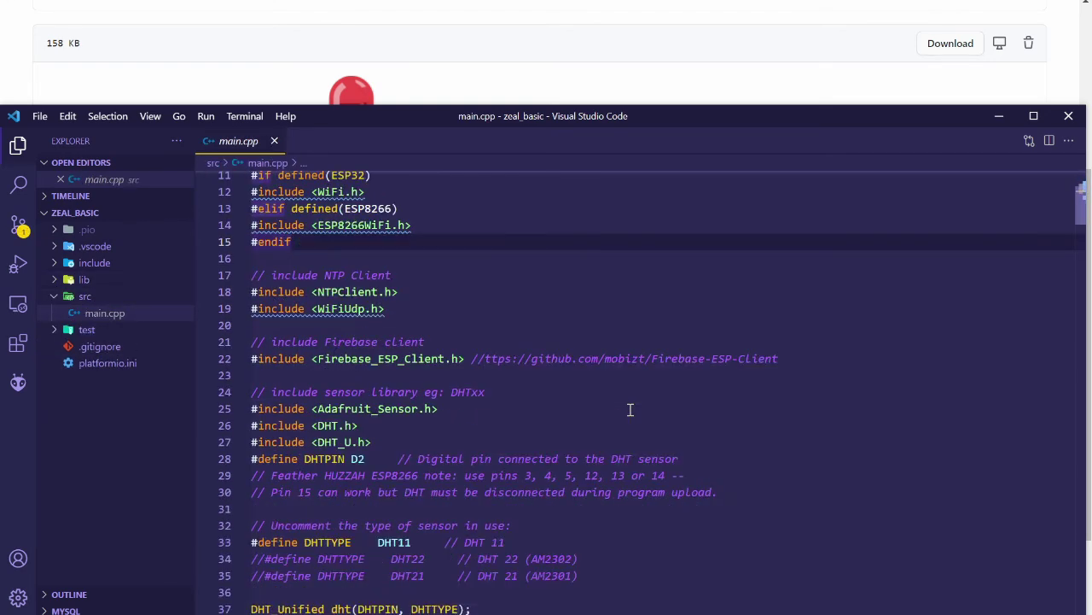
scroll(631, 411, down, 5)
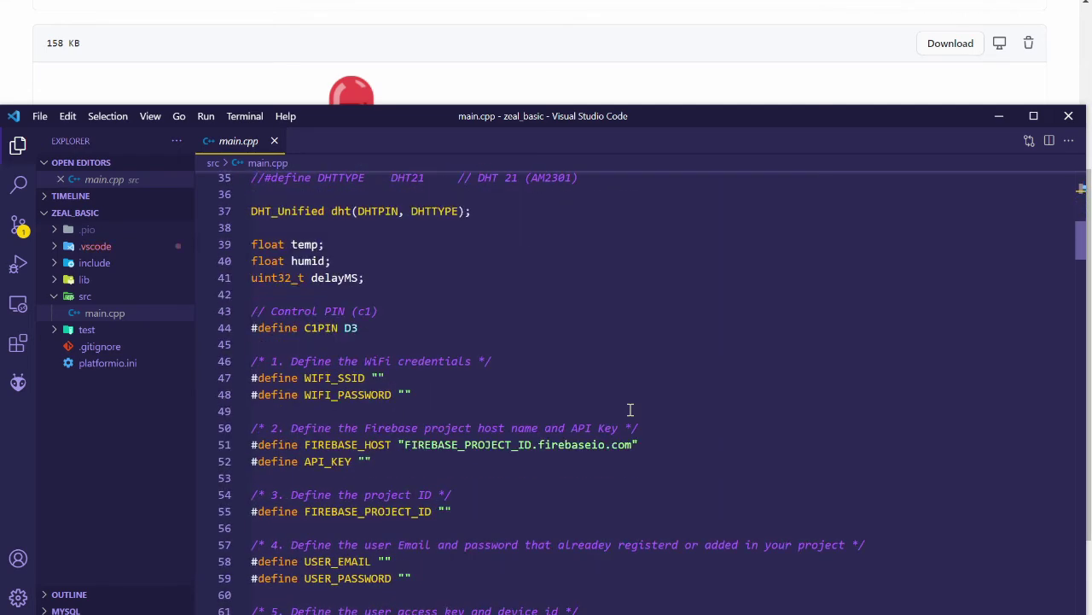
scroll(630, 410, down, 3)
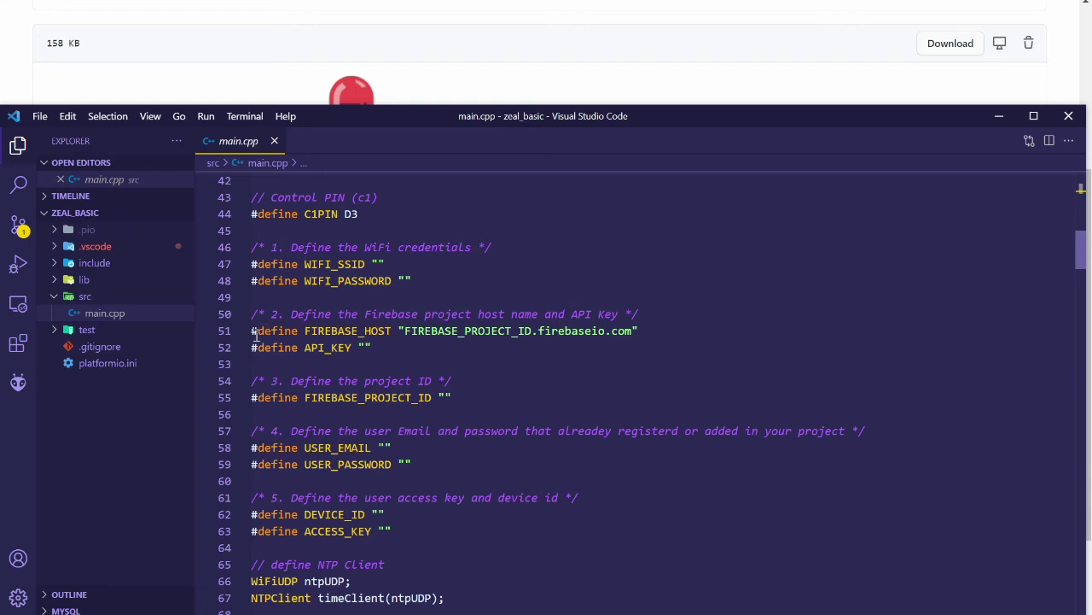
drag(401, 264, 317, 265)
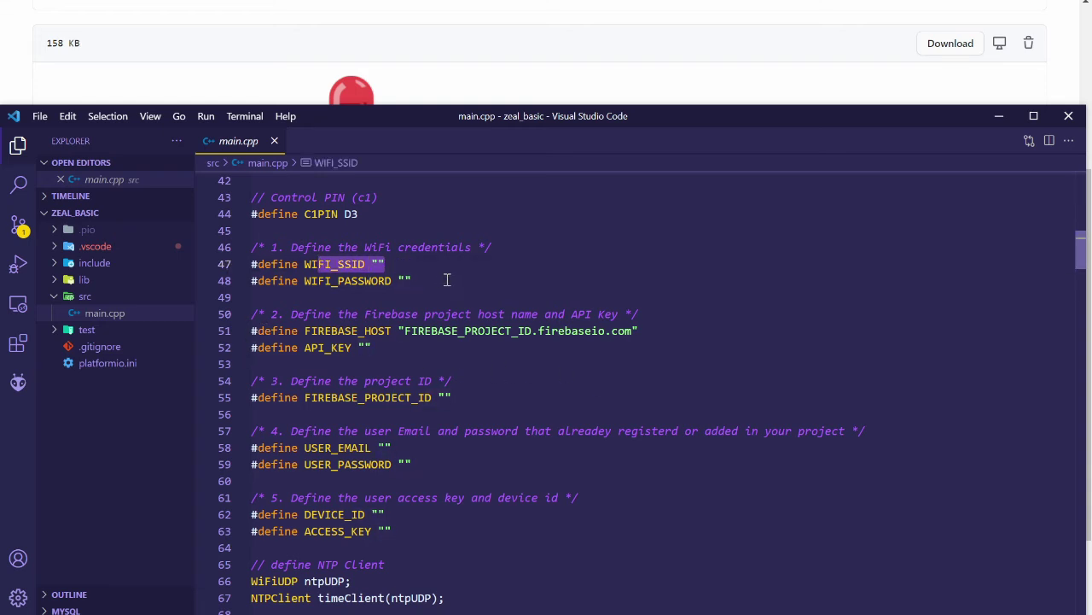
drag(412, 280, 304, 281)
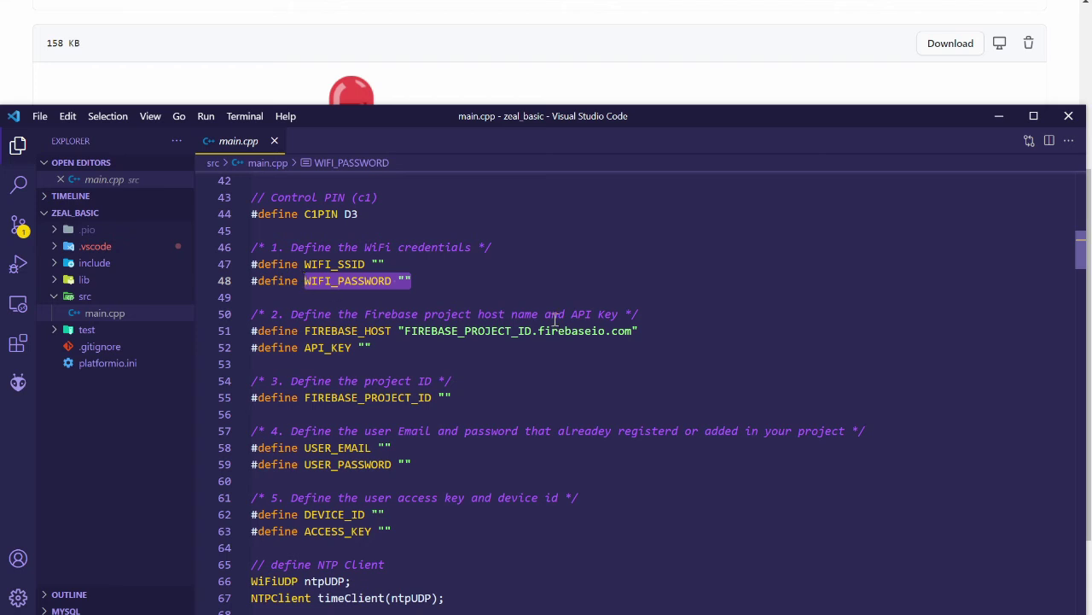
drag(639, 331, 304, 347)
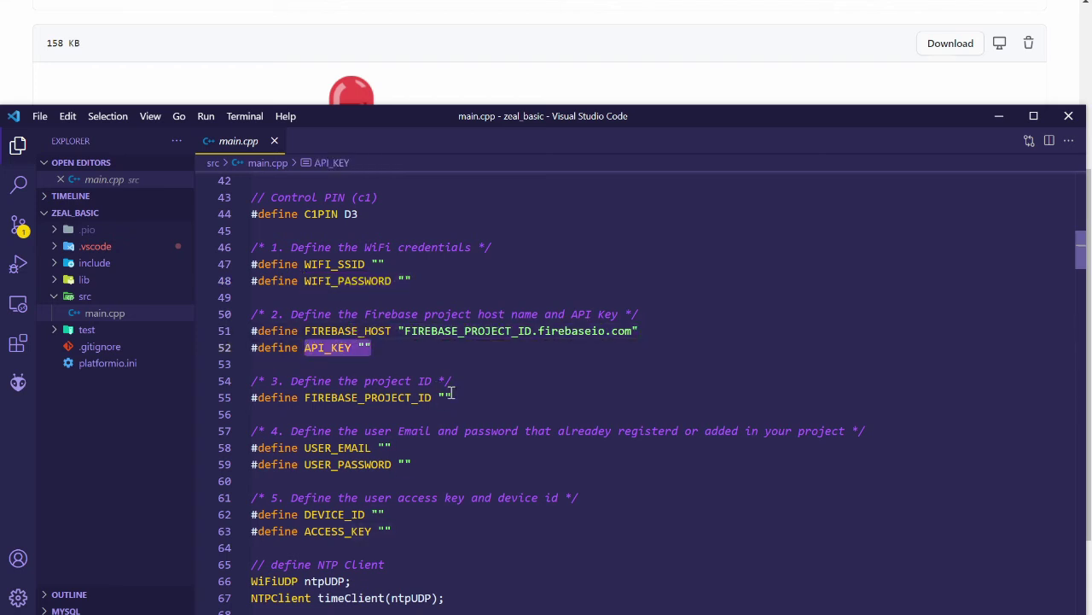
drag(453, 393, 333, 401)
click(413, 446)
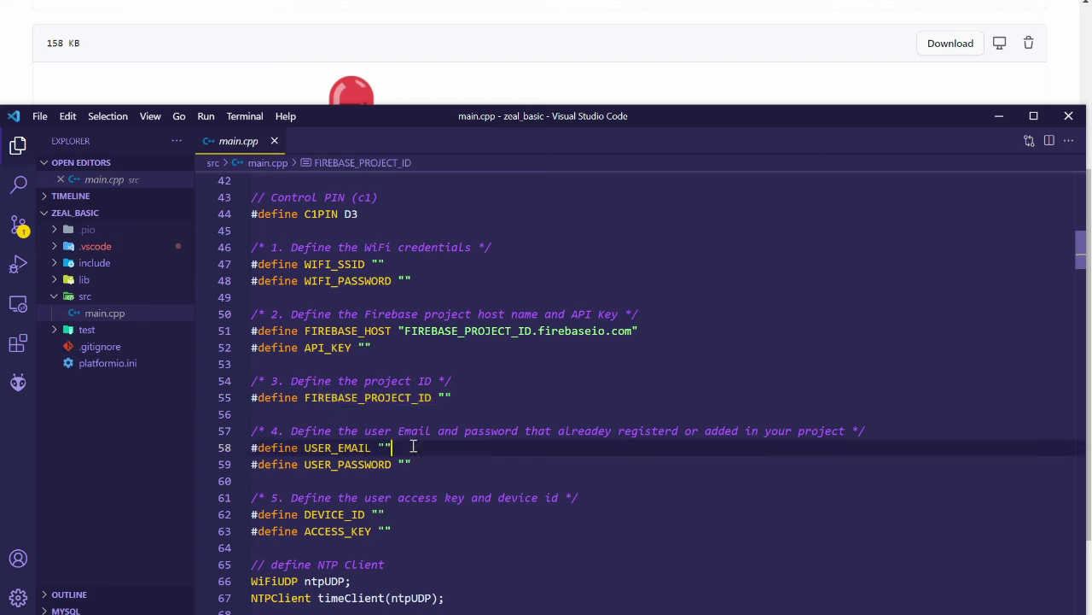
drag(413, 445, 305, 447)
drag(411, 465, 351, 461)
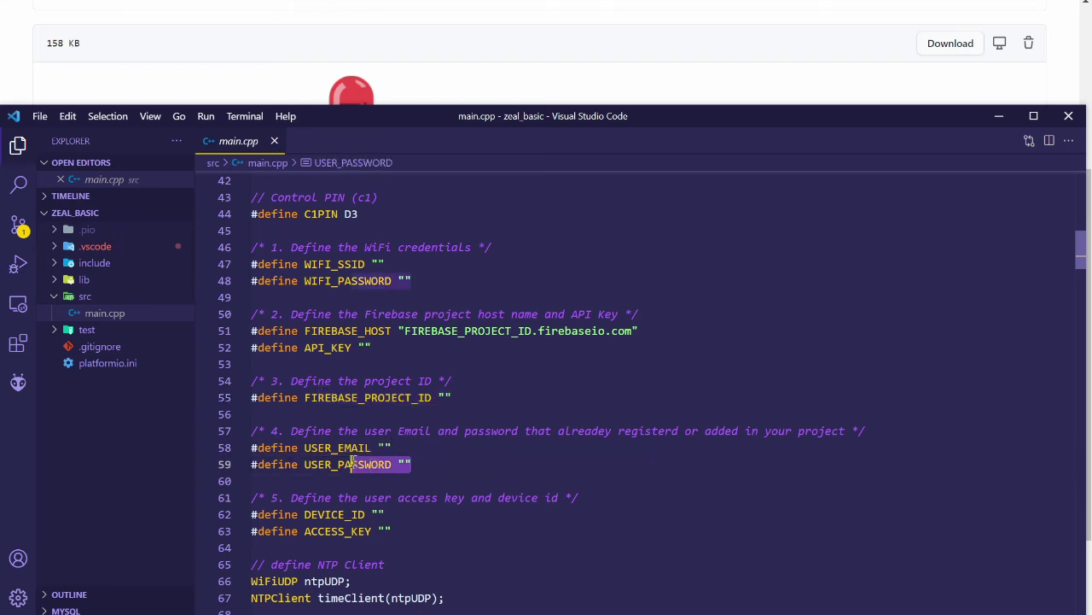
drag(385, 513, 331, 514)
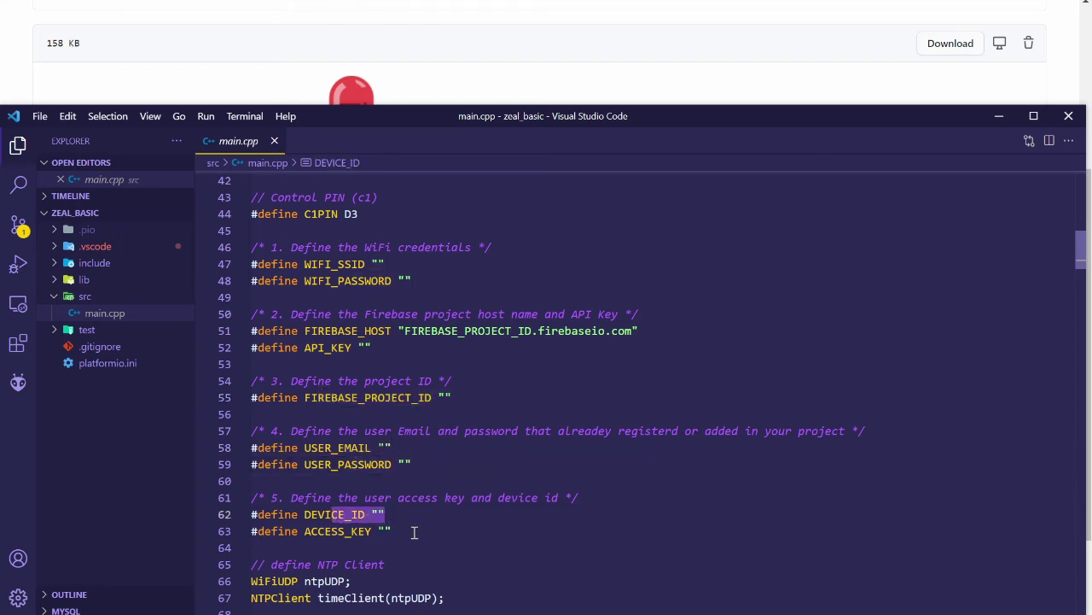
drag(414, 532, 338, 531)
click(438, 532)
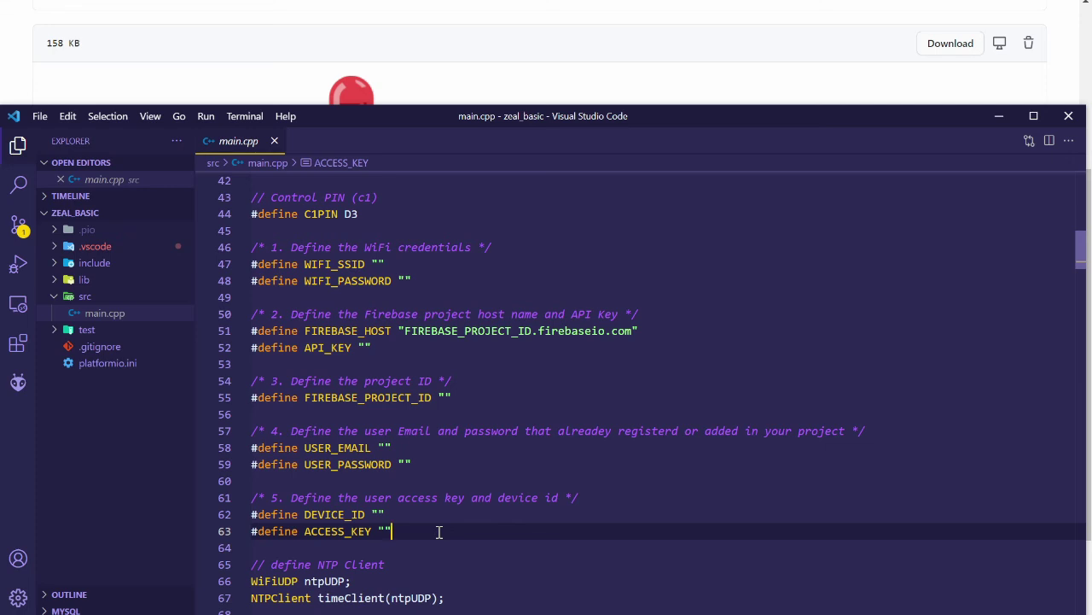
click(384, 265)
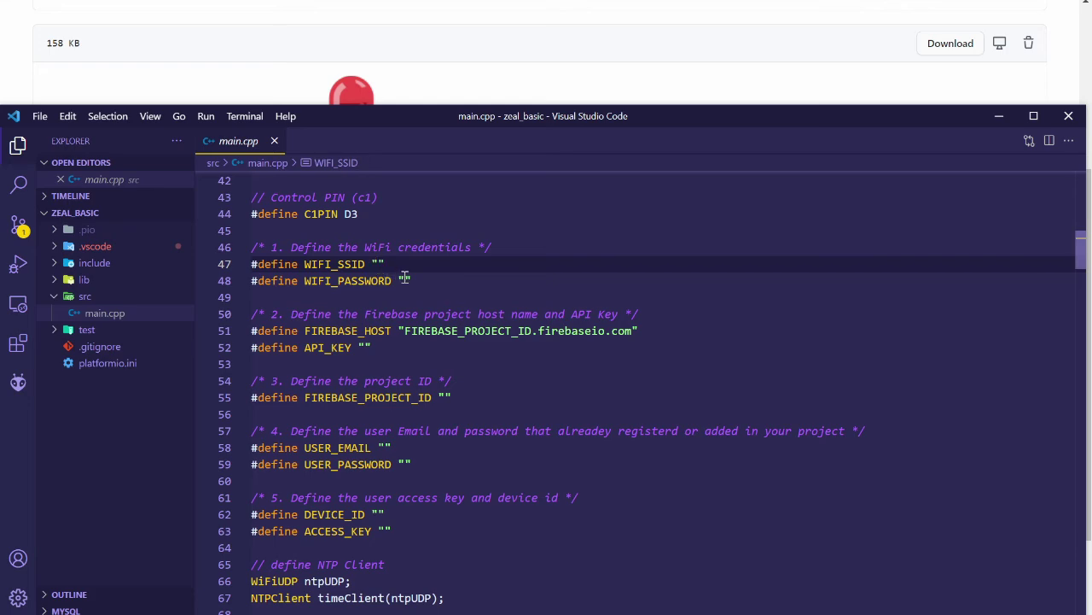
click(408, 463)
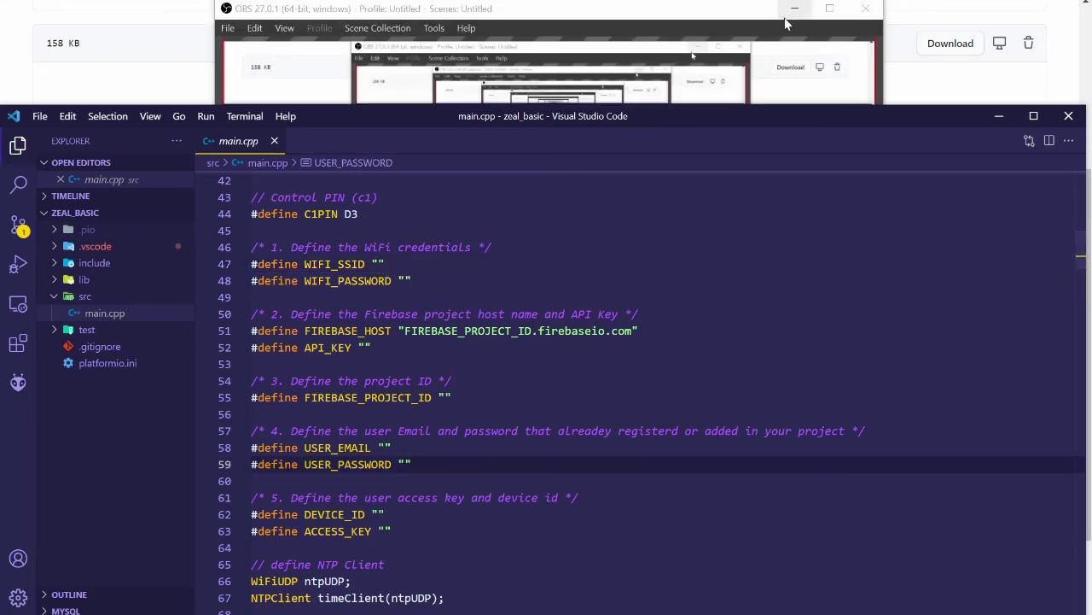
click(786, 24)
click(794, 8)
click(421, 266)
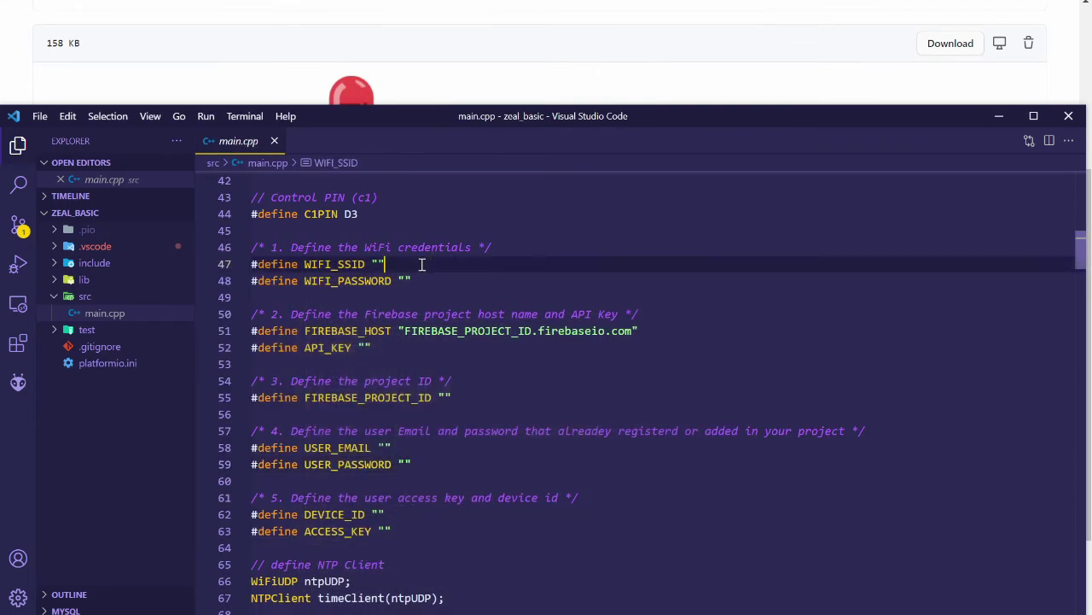
Set WIFI_SSID to "R7" and enter the WiFi network password in WIFI_PASSWORD.
text(R7)
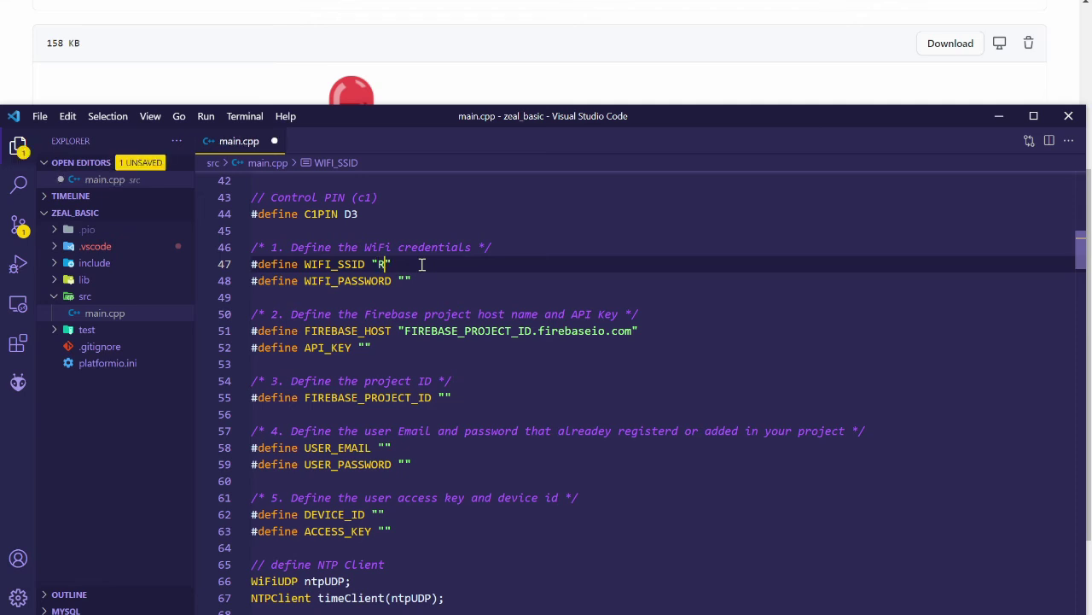
key(Down)
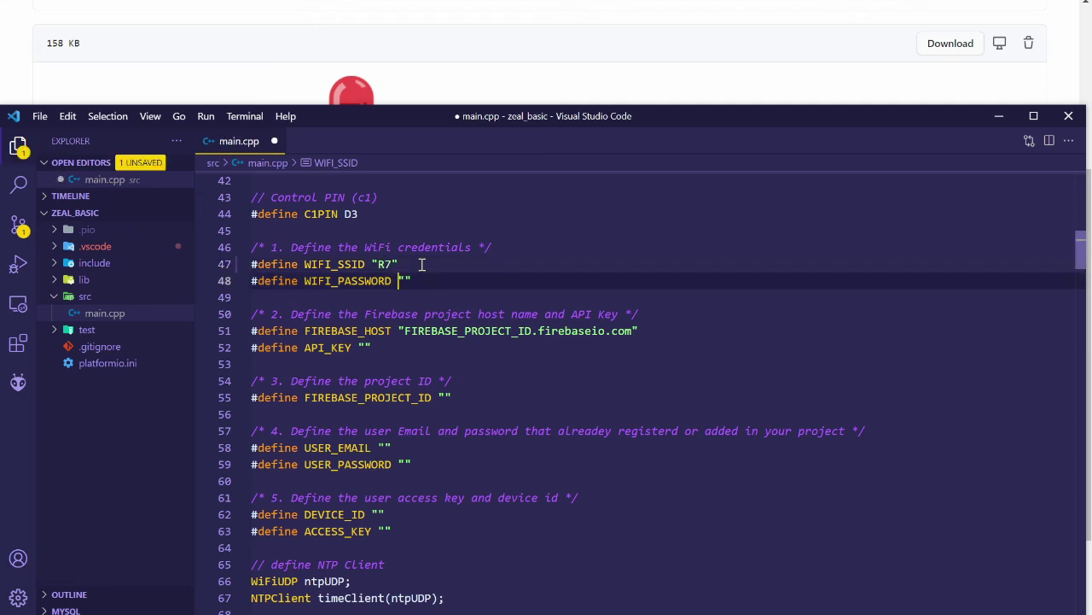
key(Right)
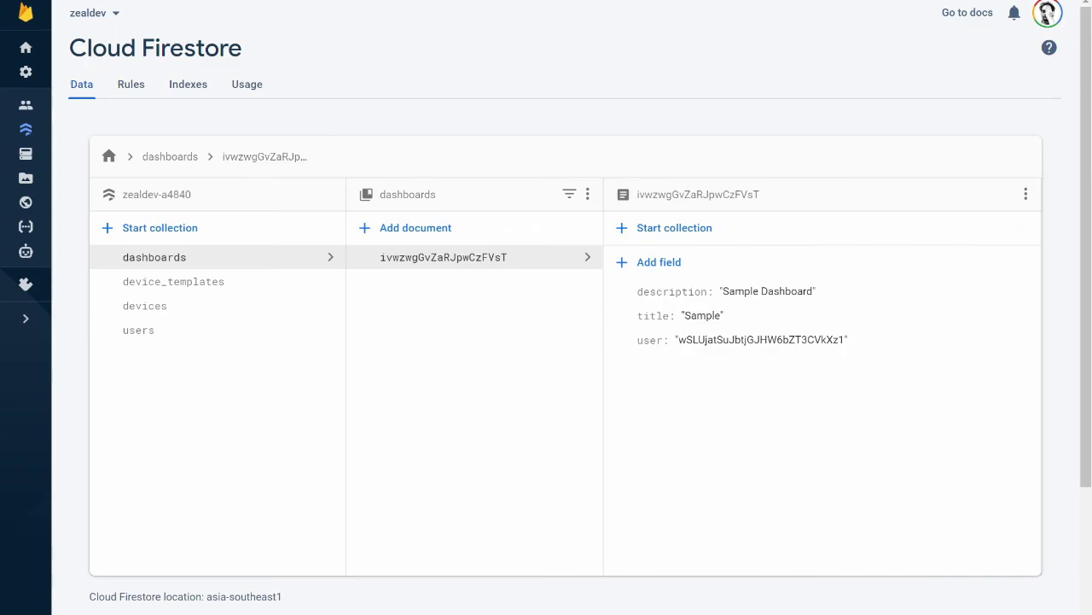
click(25, 47)
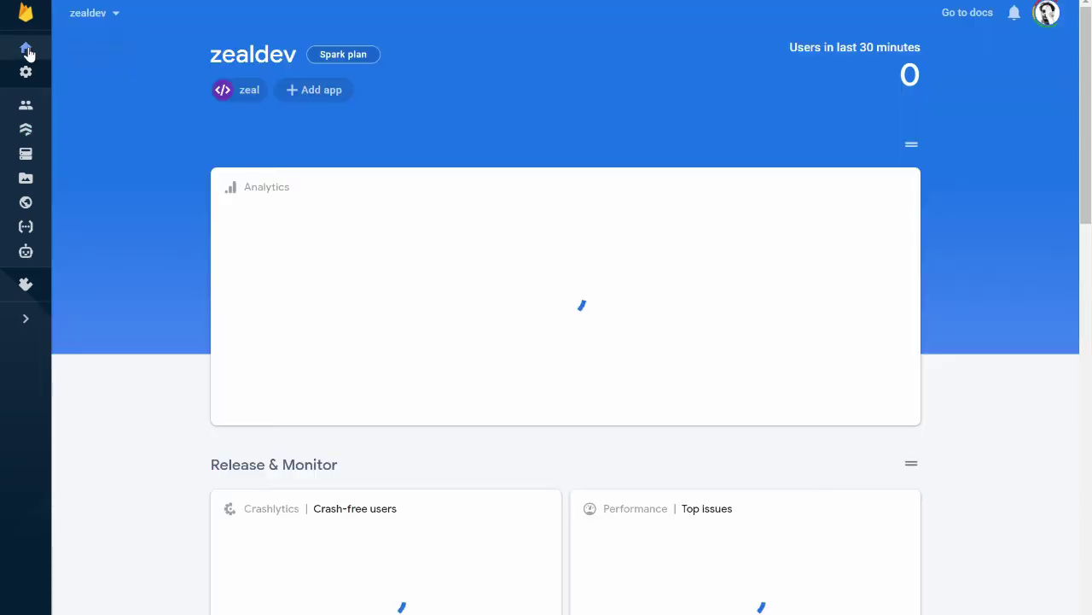
Copy the Project ID from Firebase Console's Project settings.
click(25, 72)
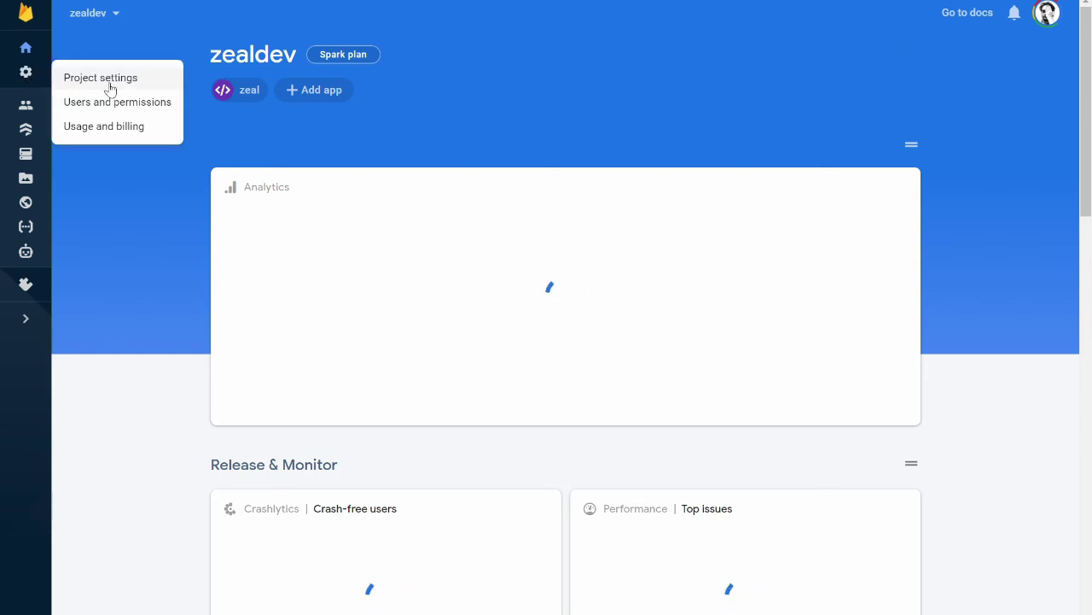
click(108, 79)
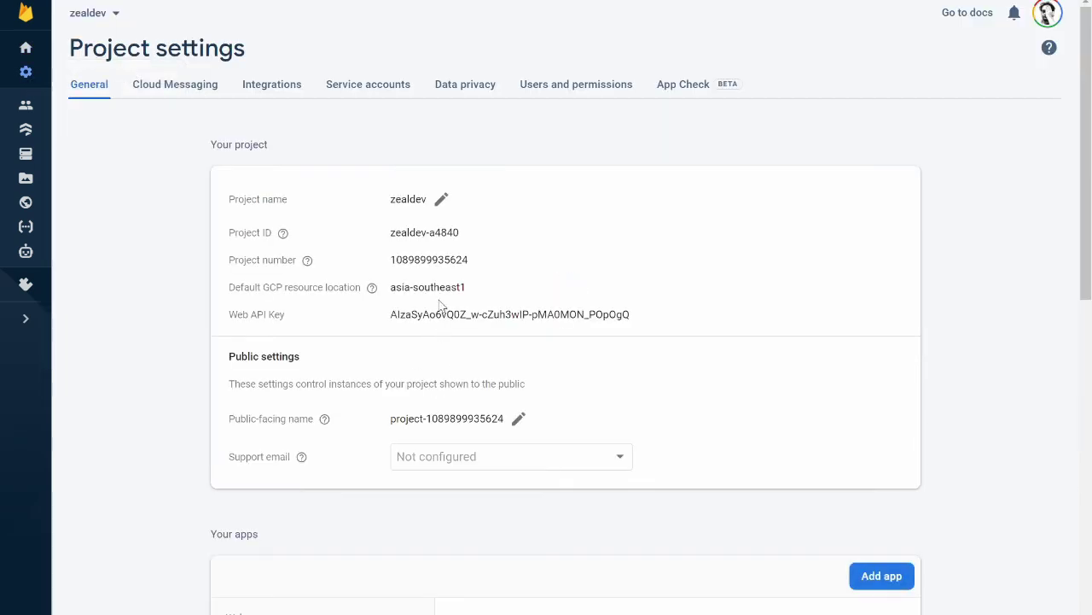
drag(390, 232, 459, 232)
right_click(417, 232)
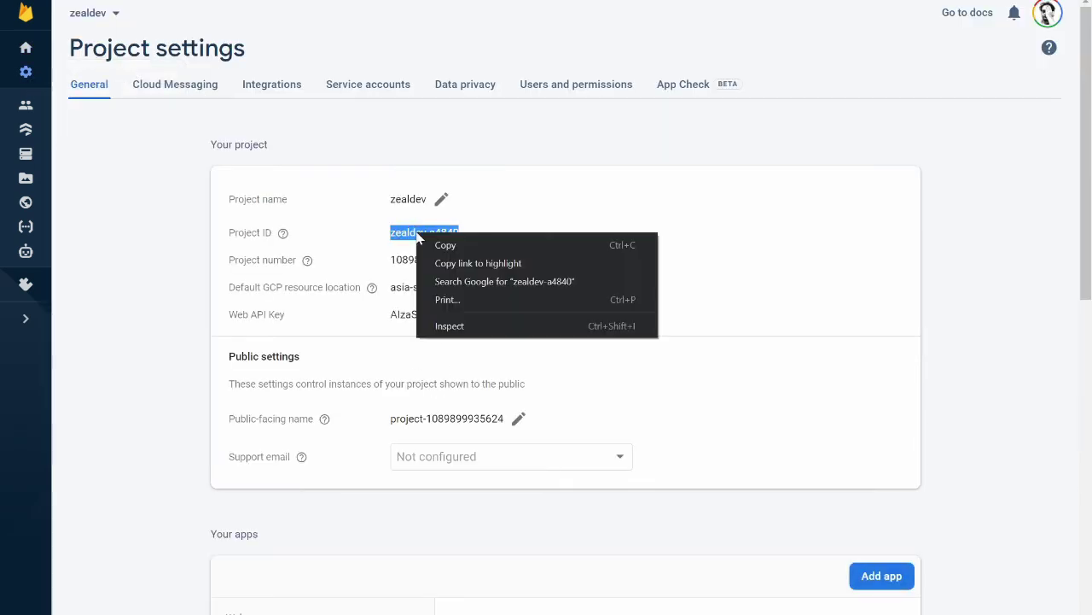
click(445, 246)
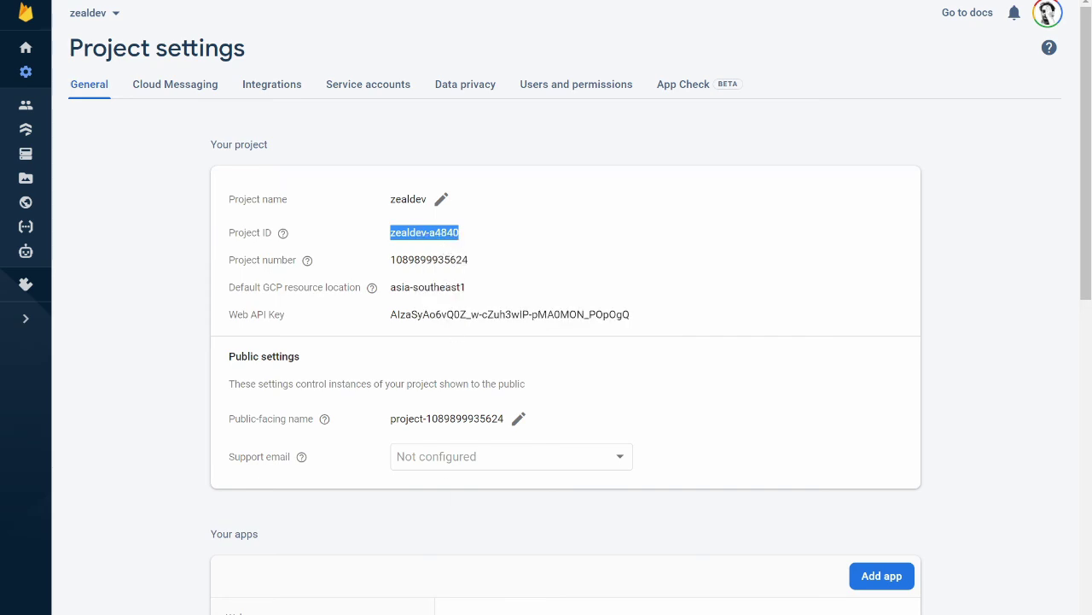
key(alt+Tab)
Paste zealdev-a4840 into FIREBASE_HOST (zealdev-a4840.firebaseio.com) and FIREBASE_PROJECT_ID.
click(407, 330)
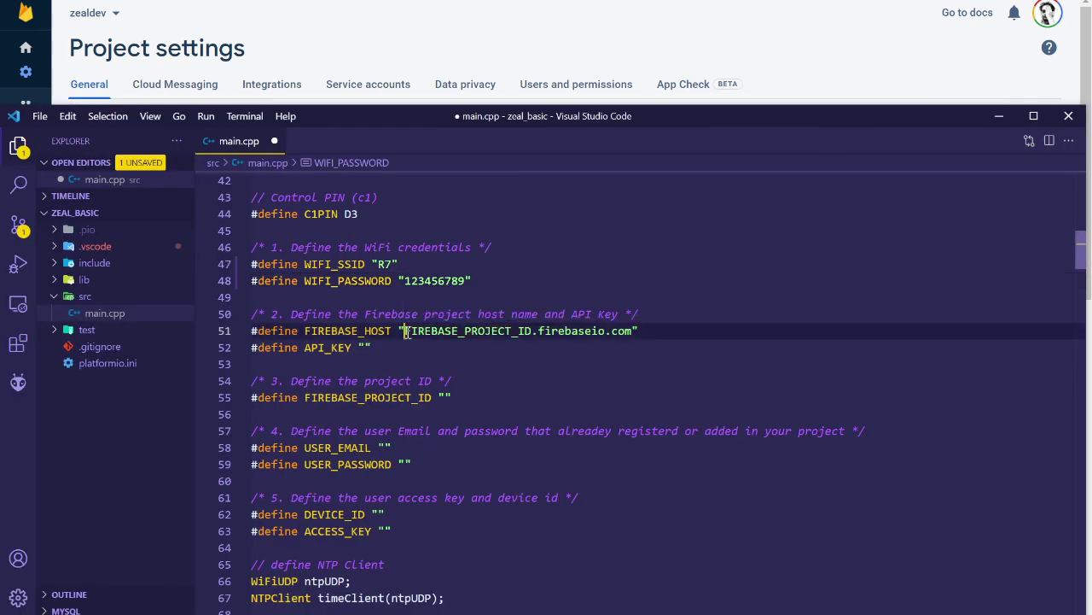
shift+click(531, 330)
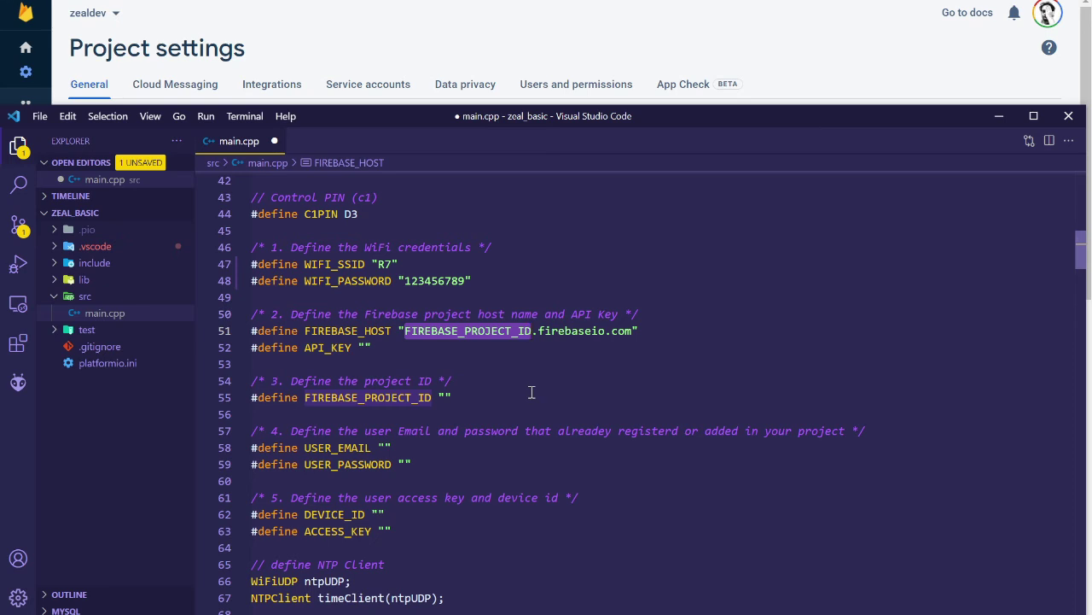
key(ctrl+v)
key(BackSpace)
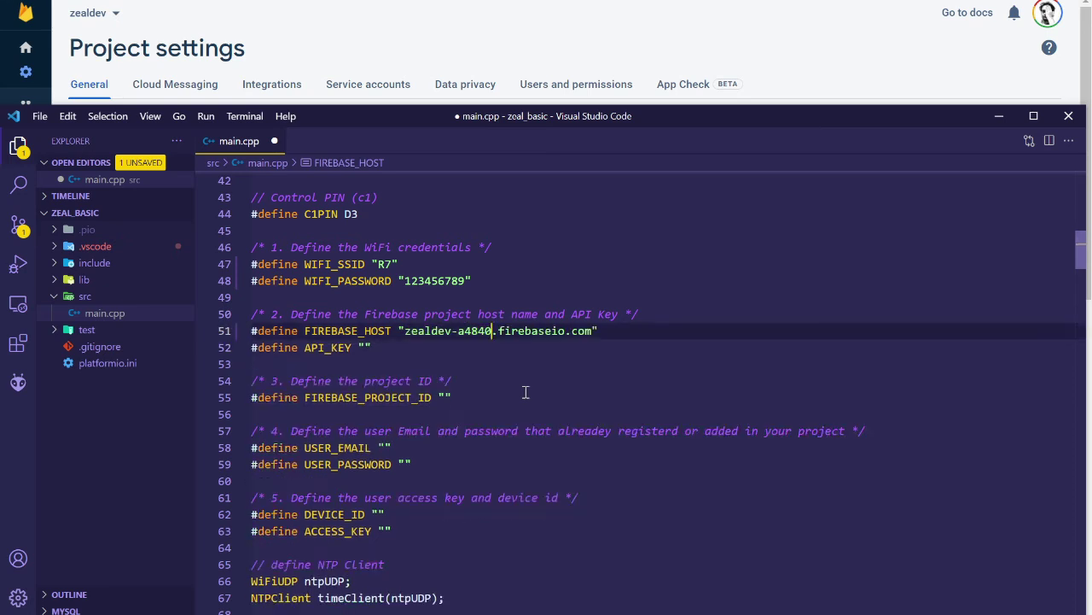
click(444, 397)
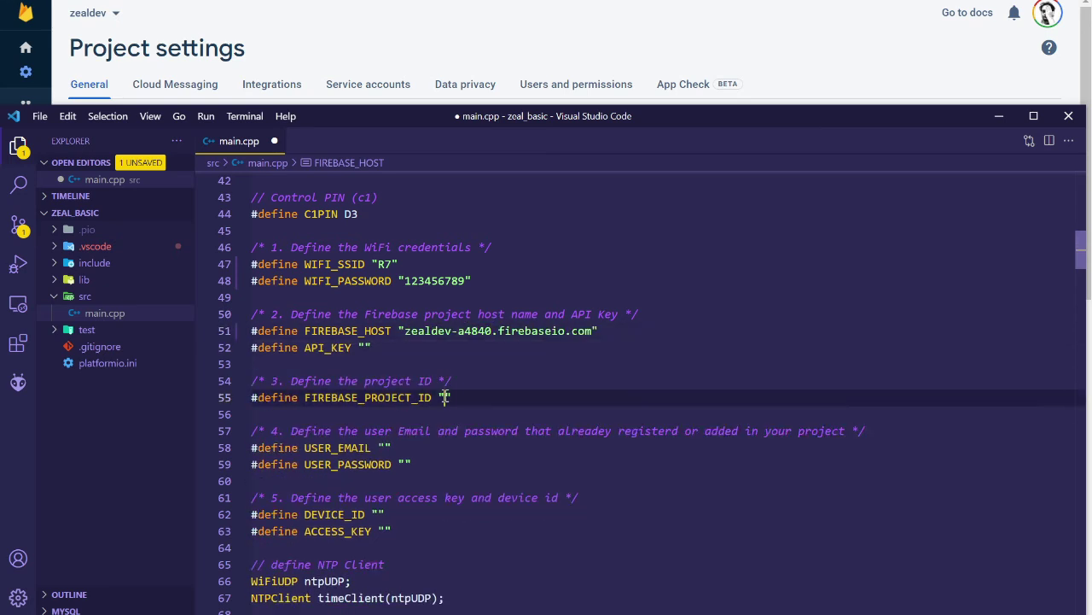
key(ctrl+v)
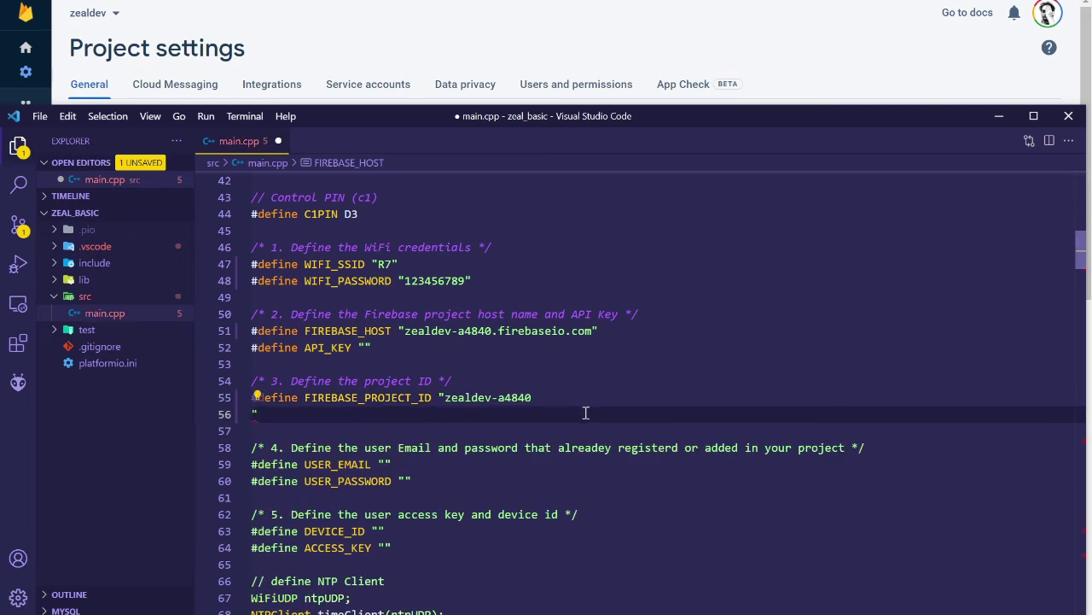
key(BackSpace)
click(580, 398)
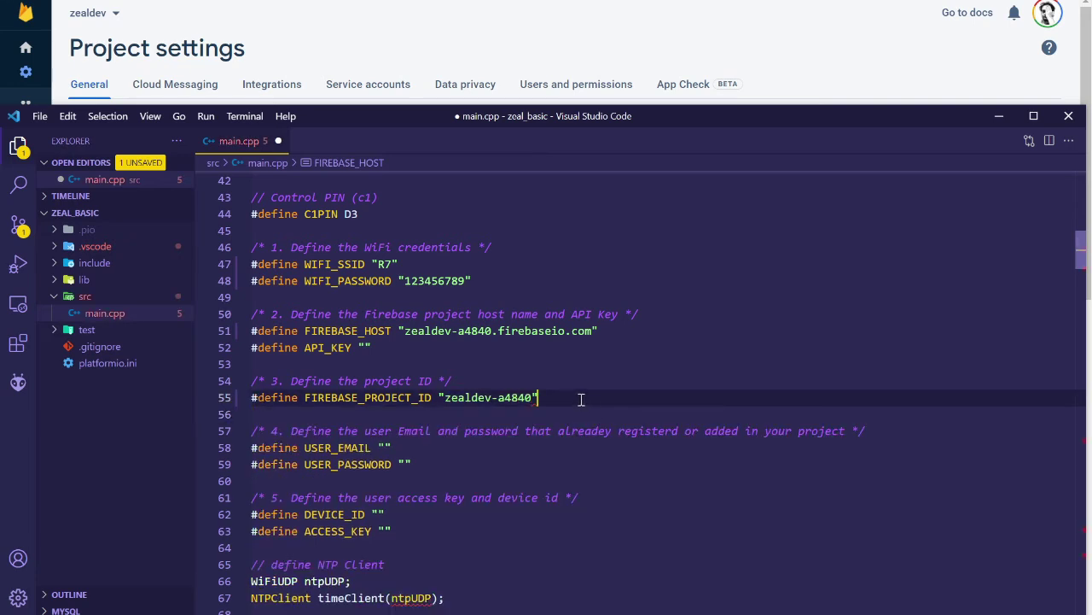
click(361, 341)
click(813, 55)
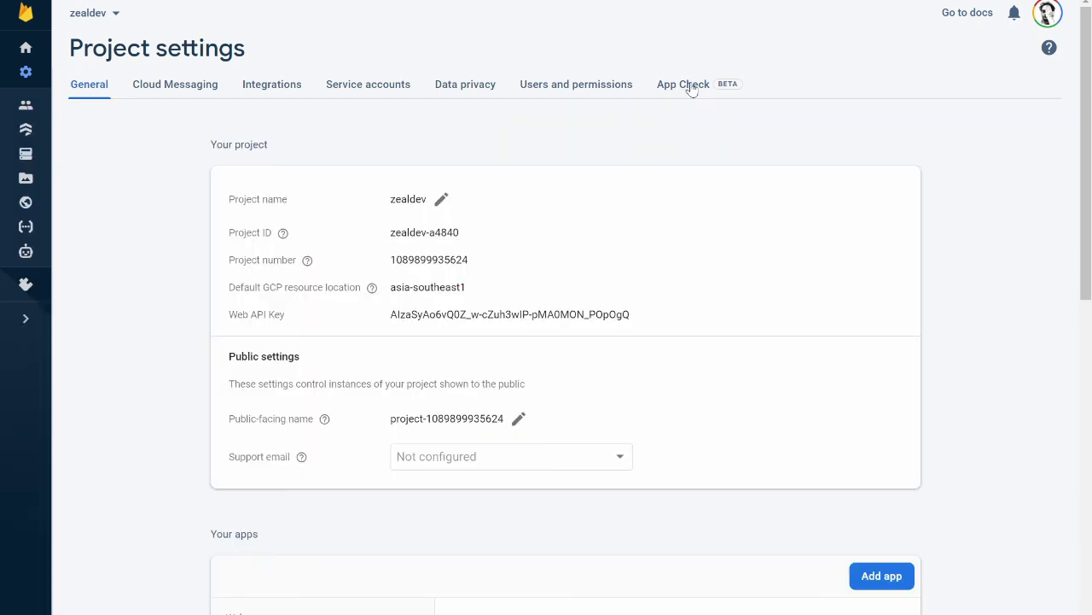
Copy the Firebase Web API key and paste it into API_KEY on line 52.
double_click(463, 314)
right_click(467, 319)
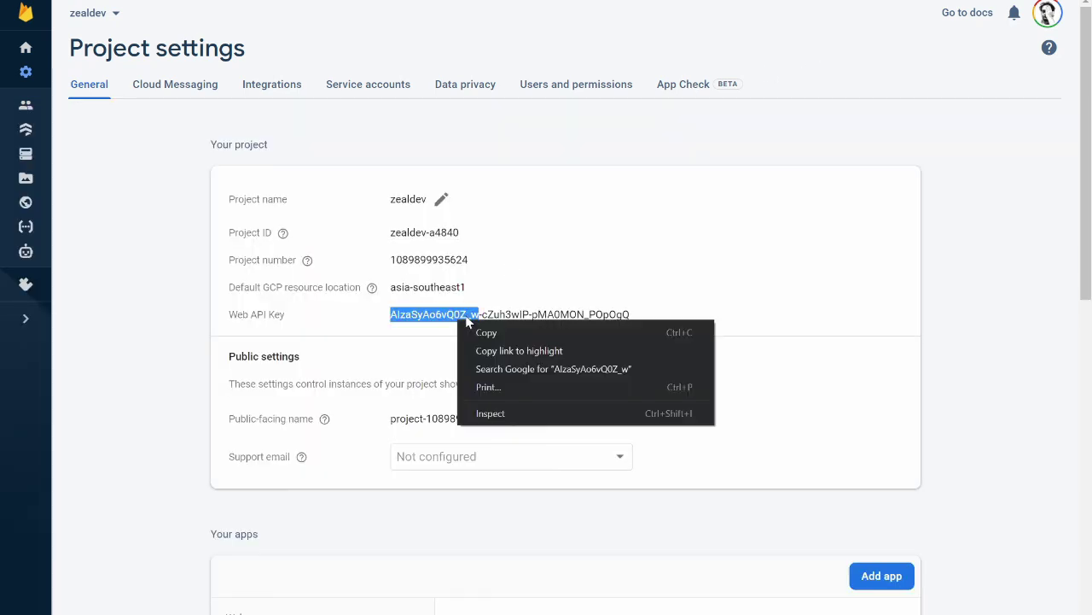
click(466, 319)
triple_click(461, 316)
right_click(450, 315)
click(461, 326)
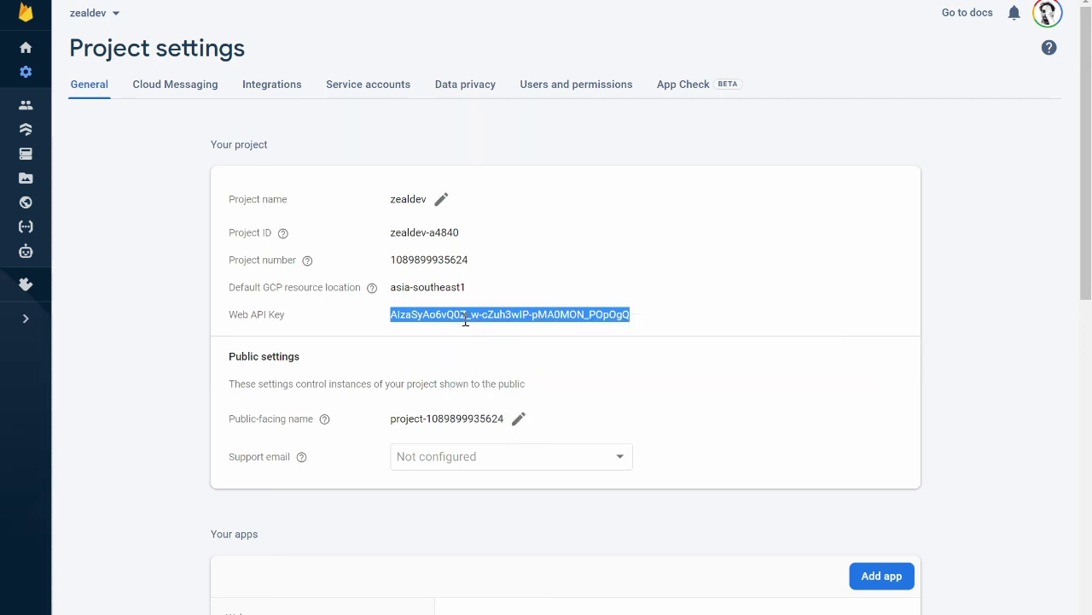
key(alt+Tab)
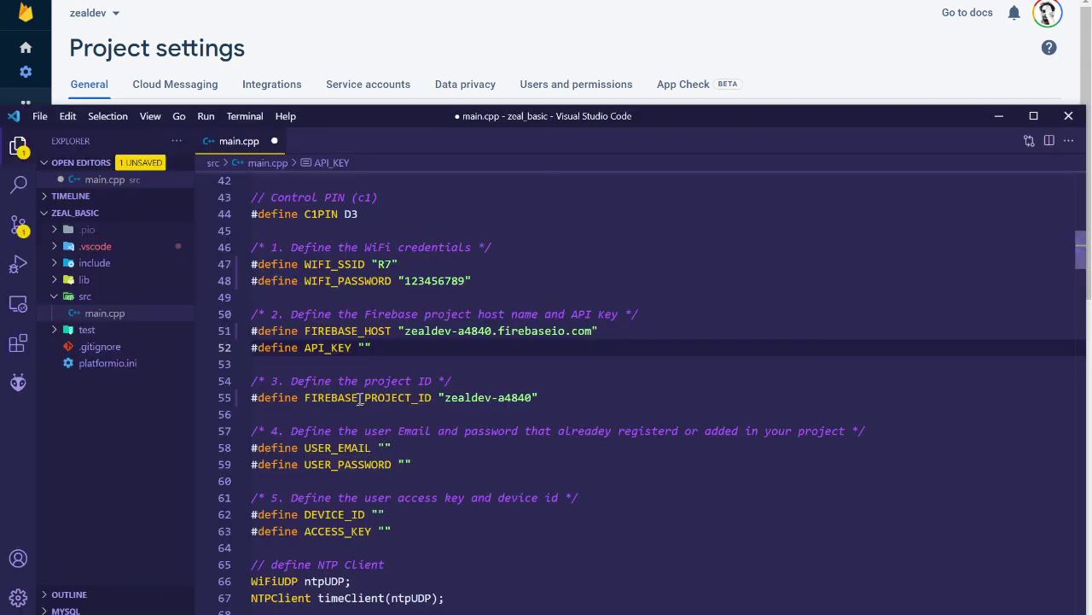
key(ctrl+v)
key(BackSpace)
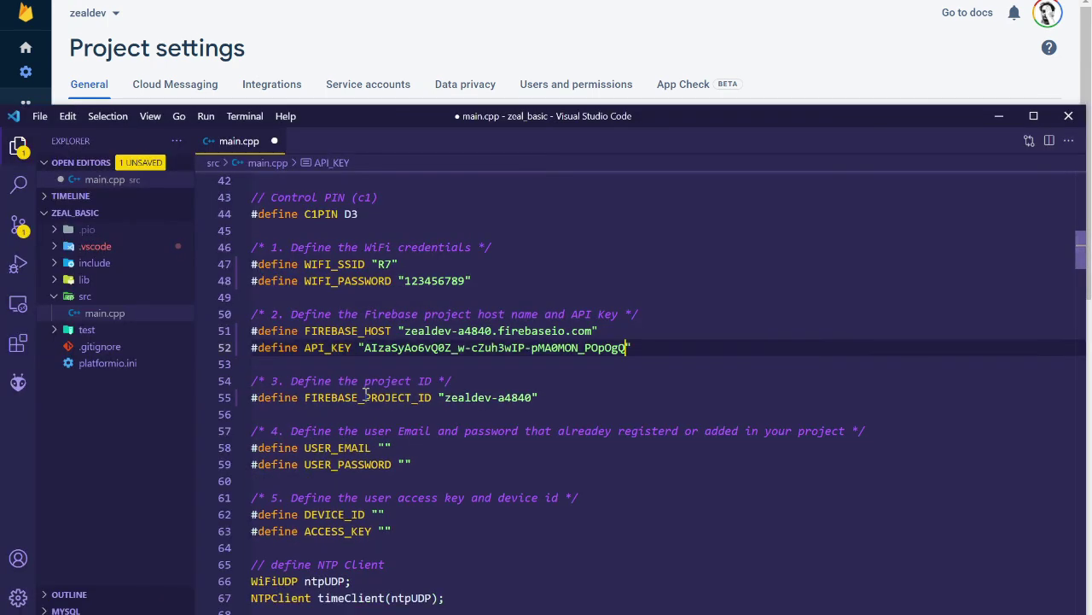
Fill in USER_EMAIL with the account e-mail and USER_PASSWORD with its password.
click(459, 468)
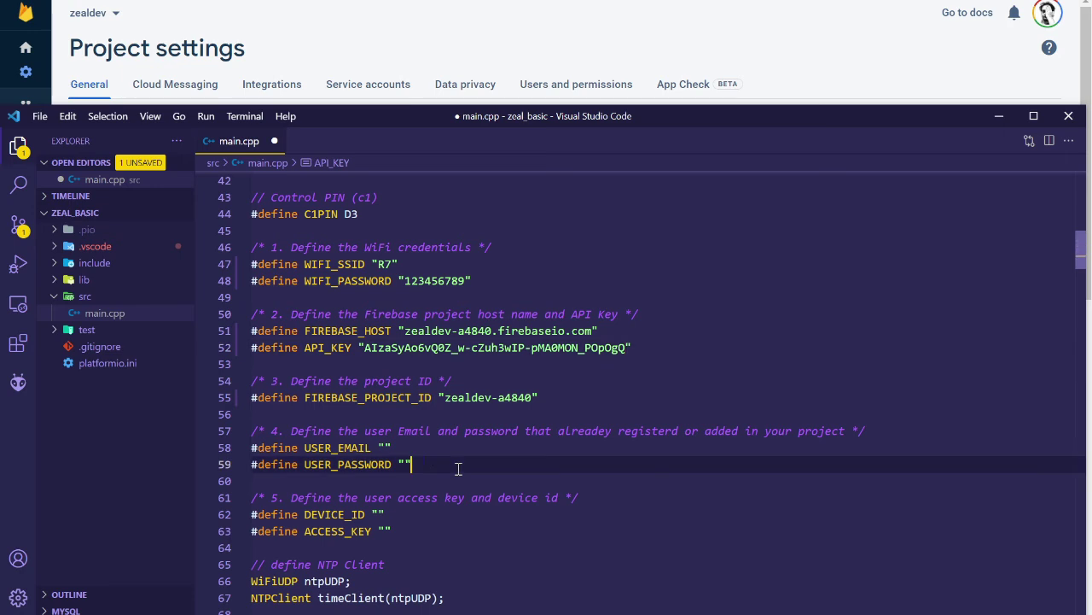
click(385, 448)
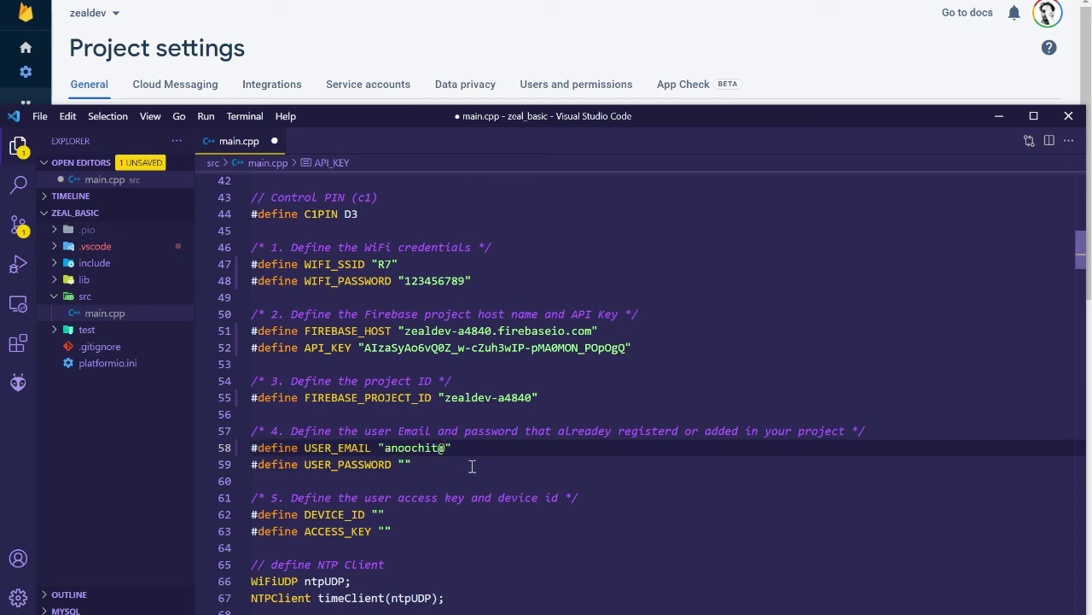
click(405, 464)
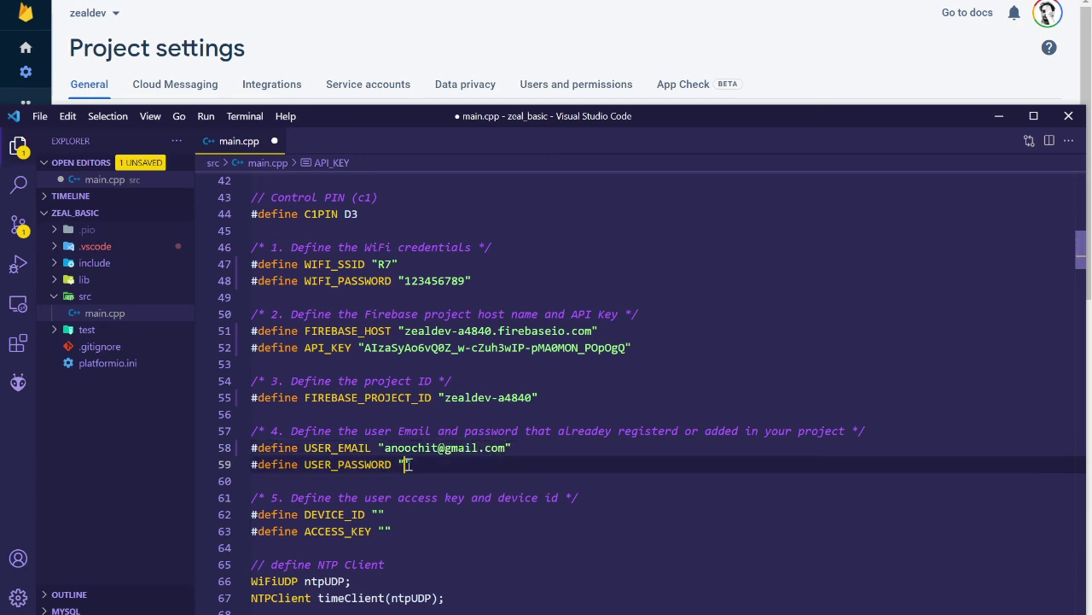
scroll(573, 472, down, 3)
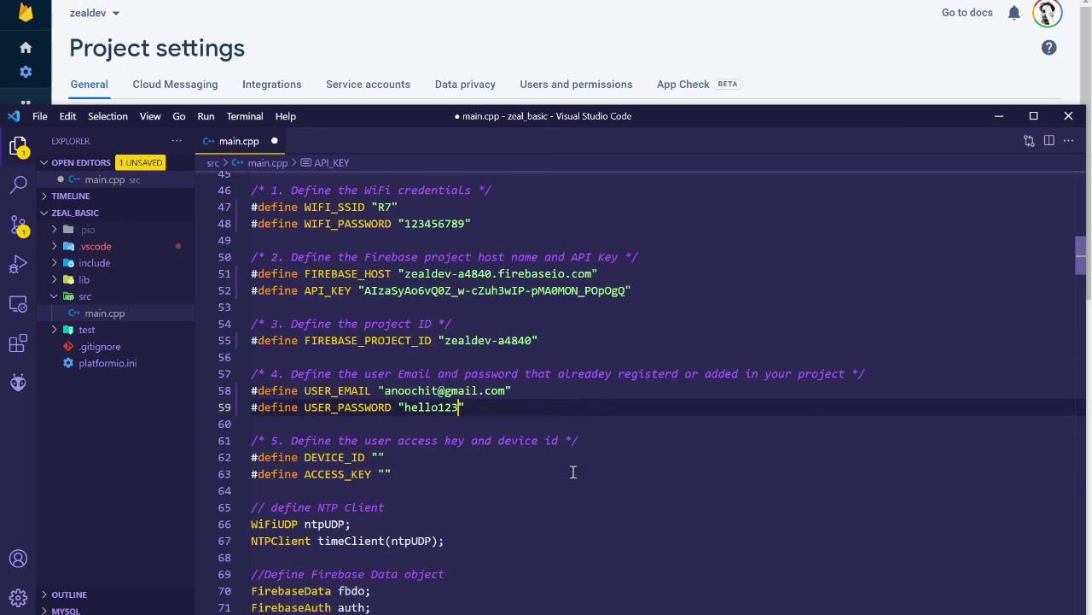
click(824, 66)
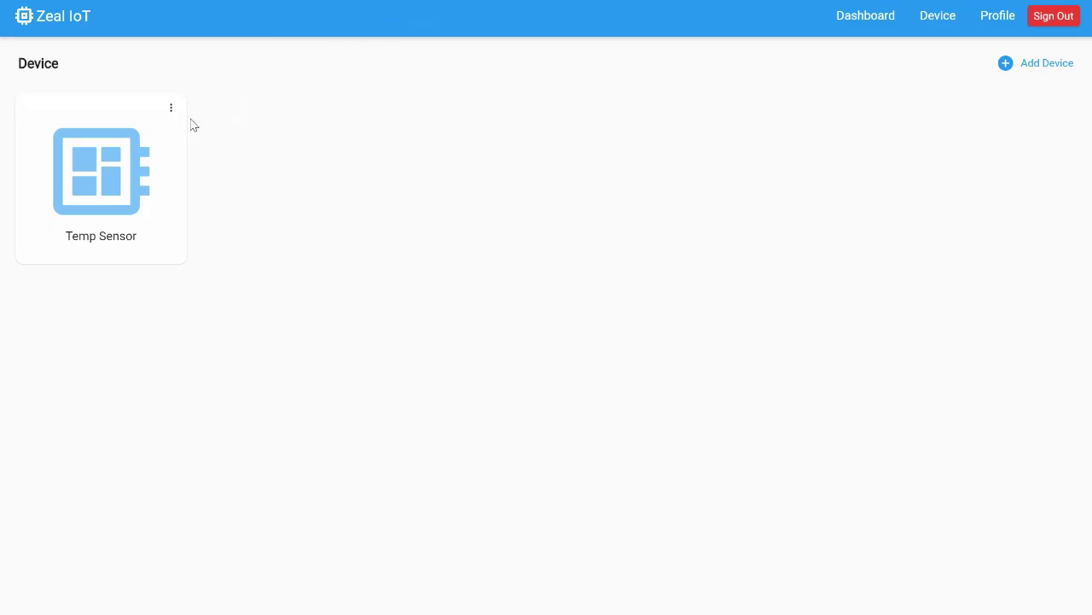
Copy the Temp Sensor device ID from its Info dialog into DEVICE_ID.
click(938, 29)
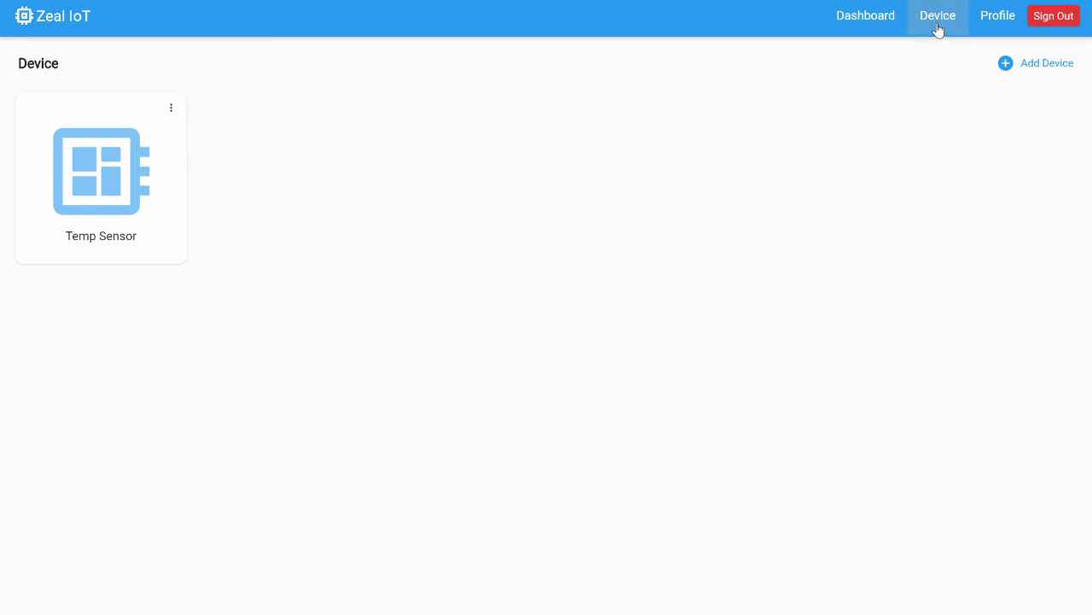
click(173, 109)
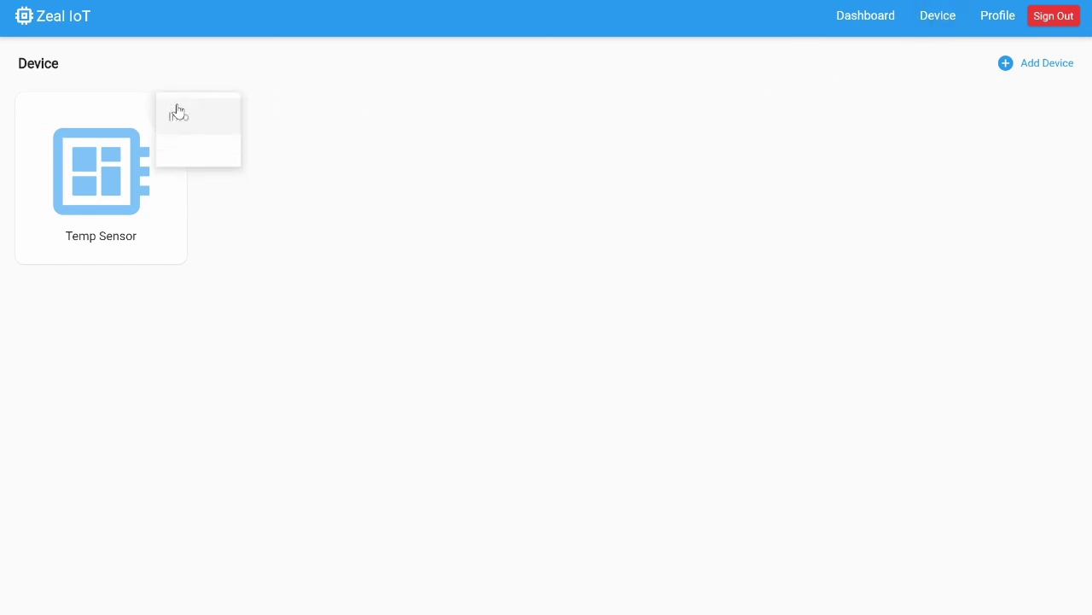
click(183, 118)
click(603, 291)
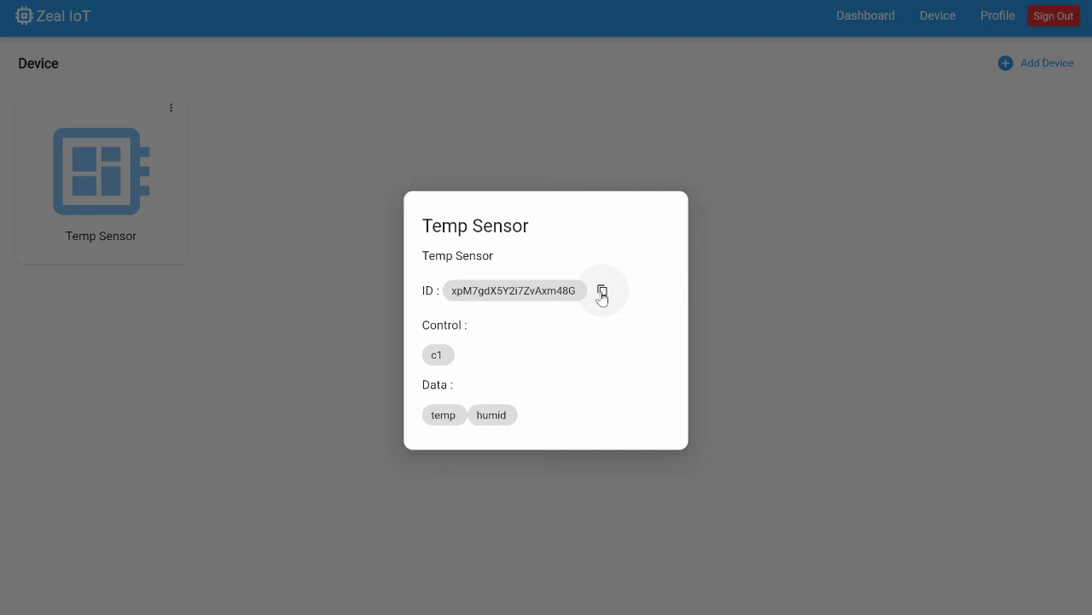
key(alt+Tab)
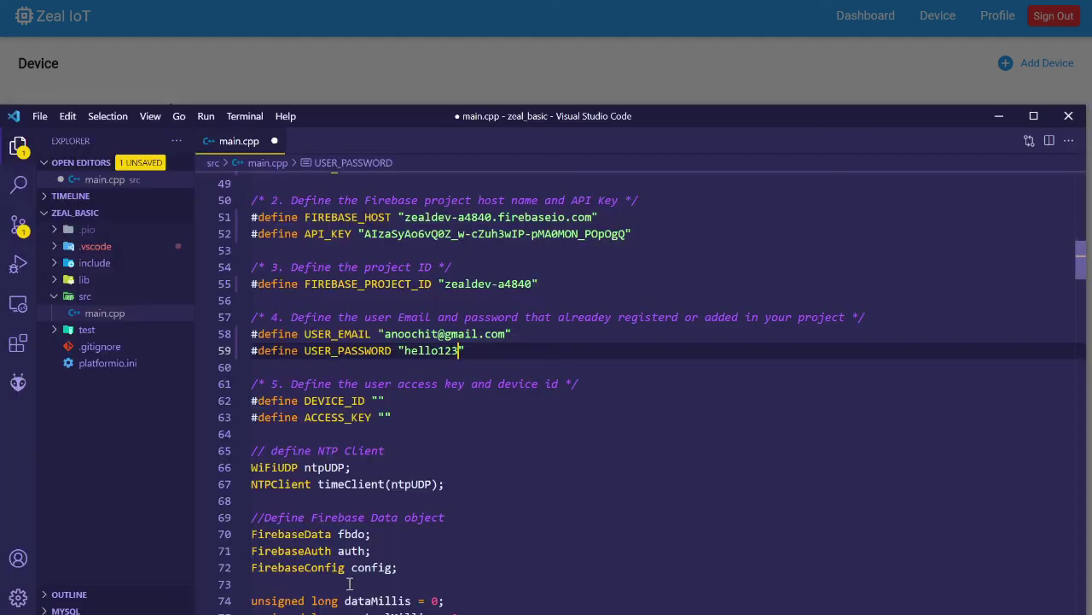
click(380, 401)
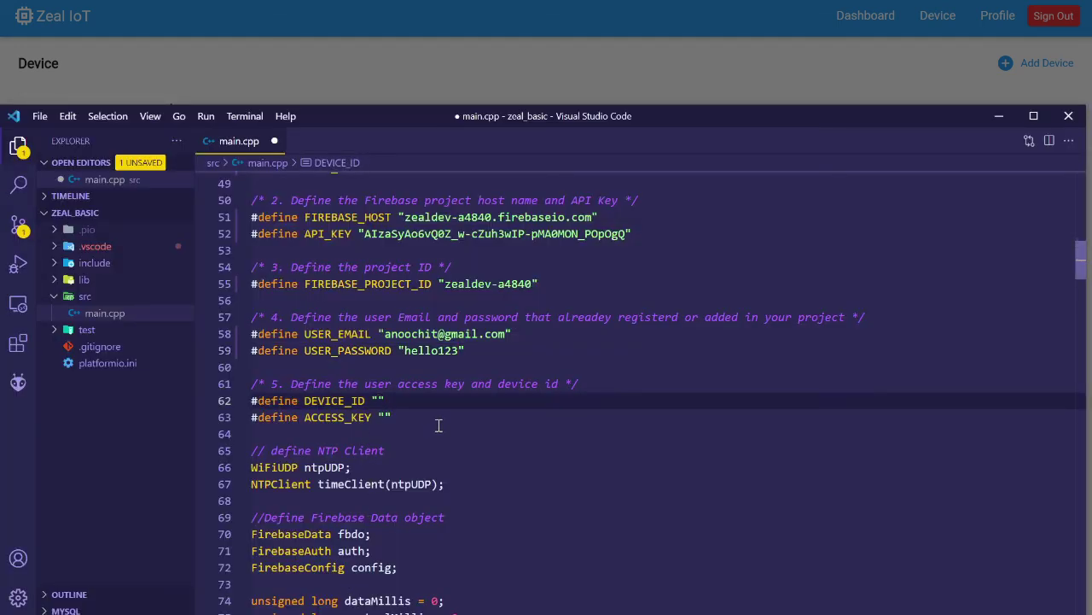
text(xpM7gdX5Y2i7ZvAxm48G)
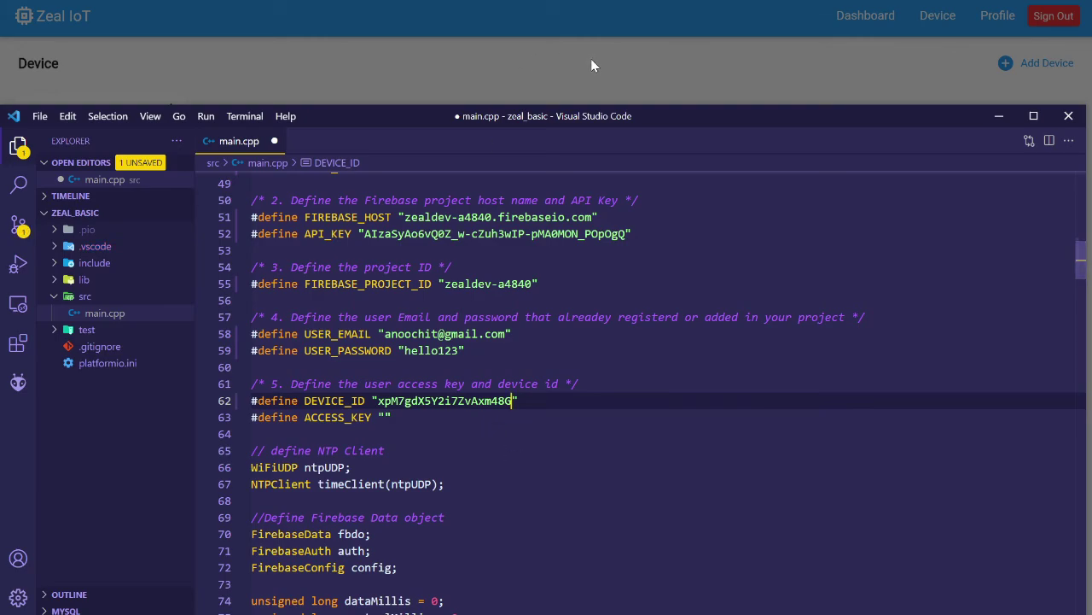
Paste the Profile page's Access Key into ACCESS_KEY and save main.cpp.
click(590, 58)
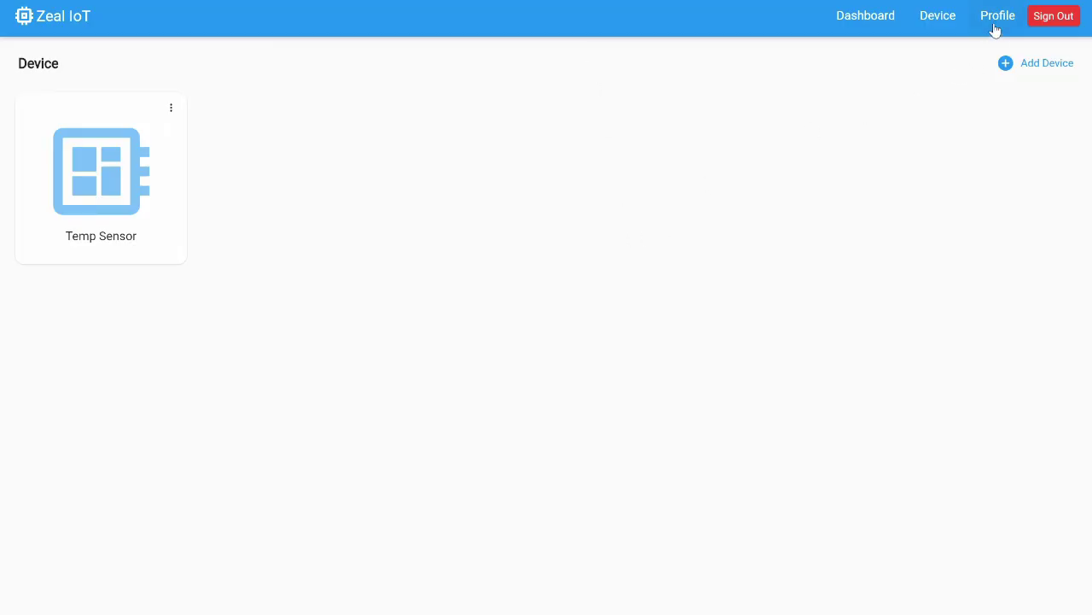
click(996, 21)
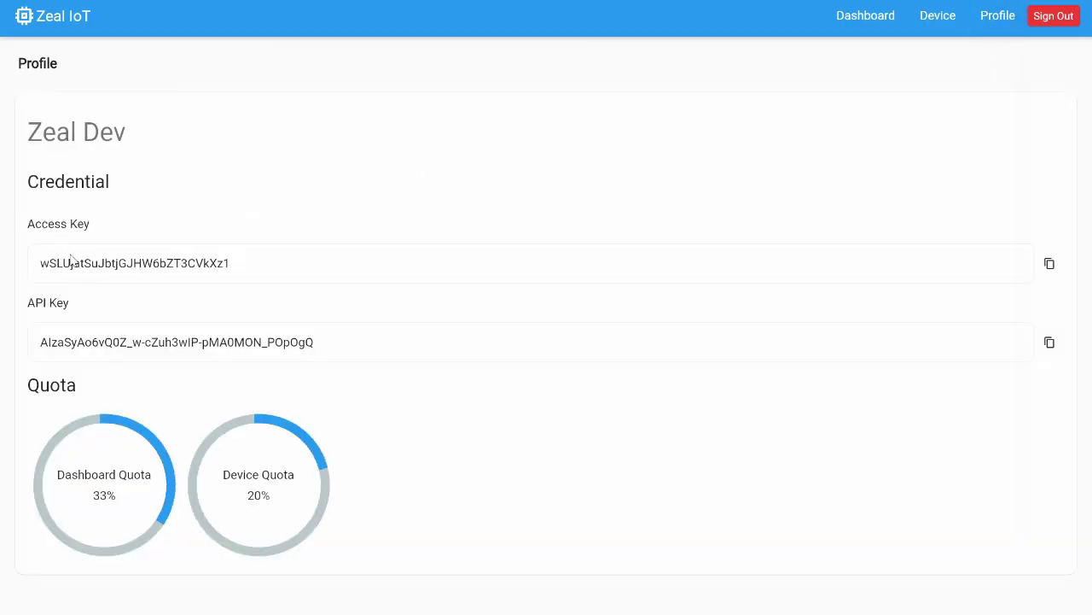
click(1050, 263)
key(alt+Tab)
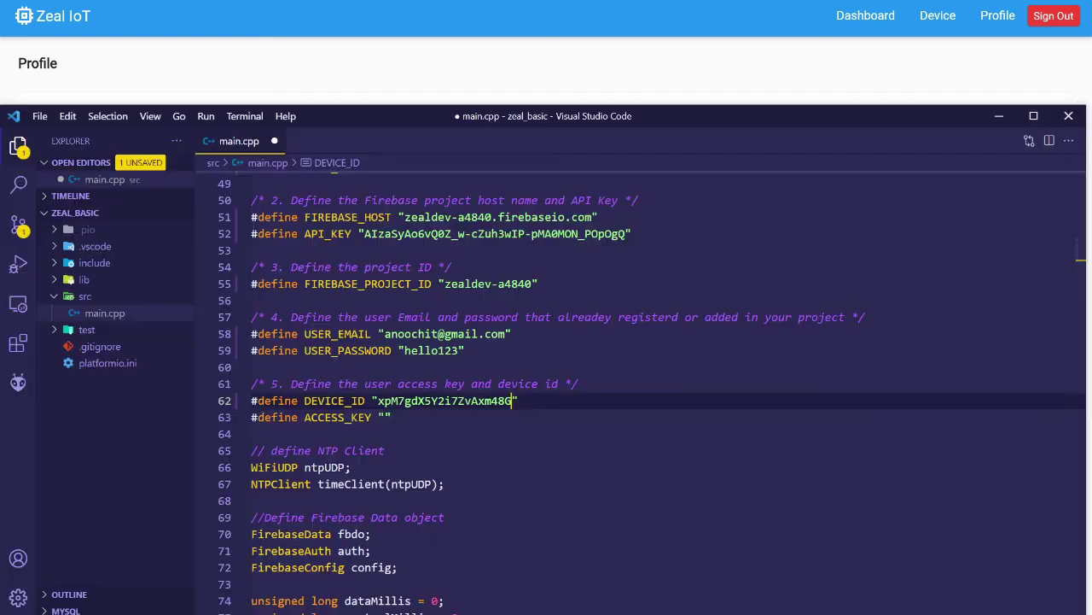
click(385, 417)
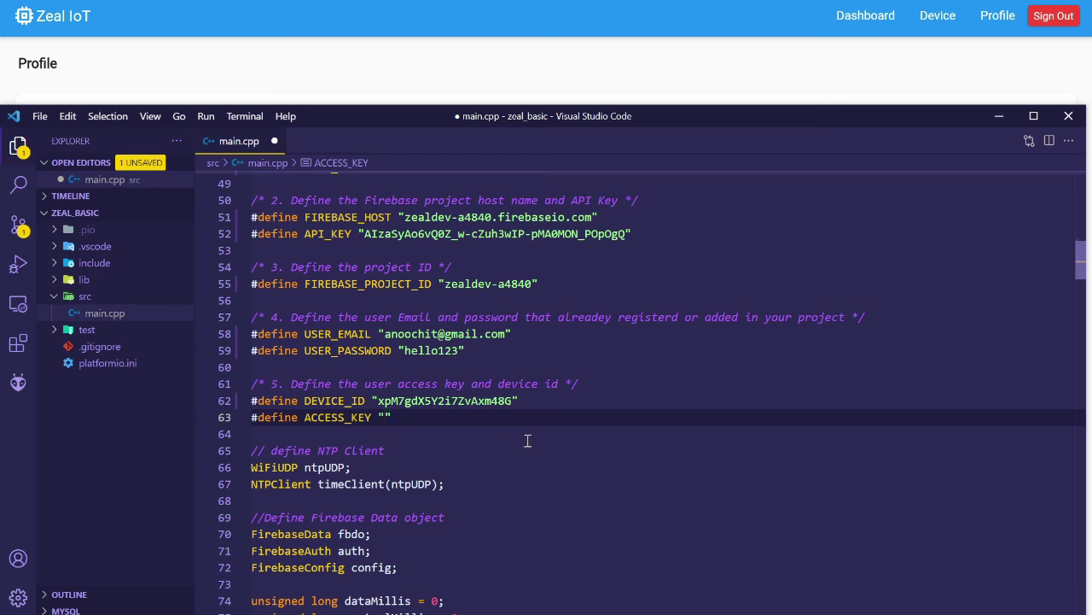
key(ctrl+v)
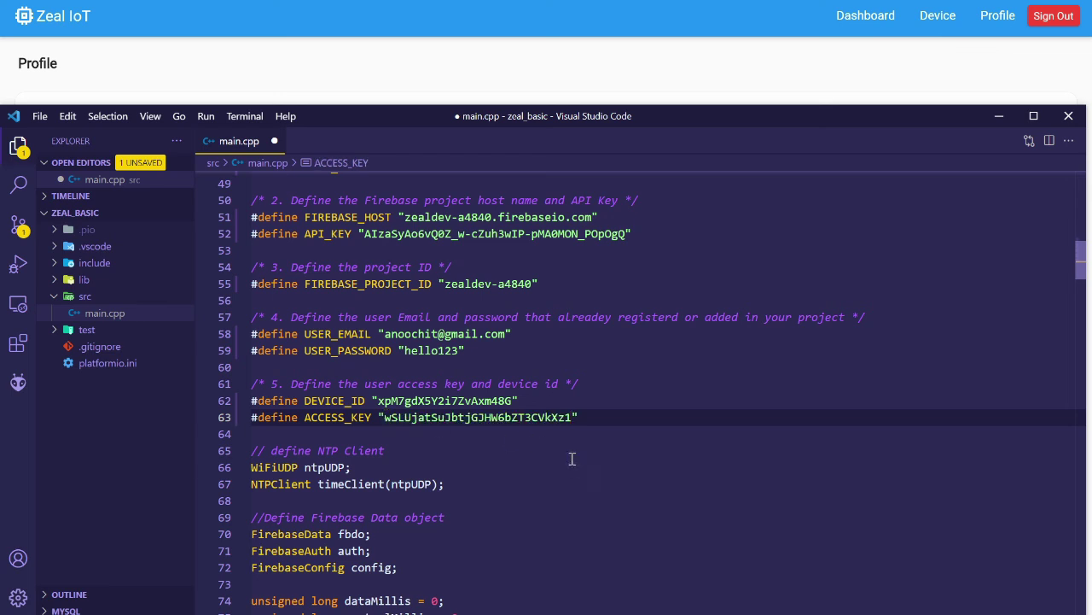
click(524, 81)
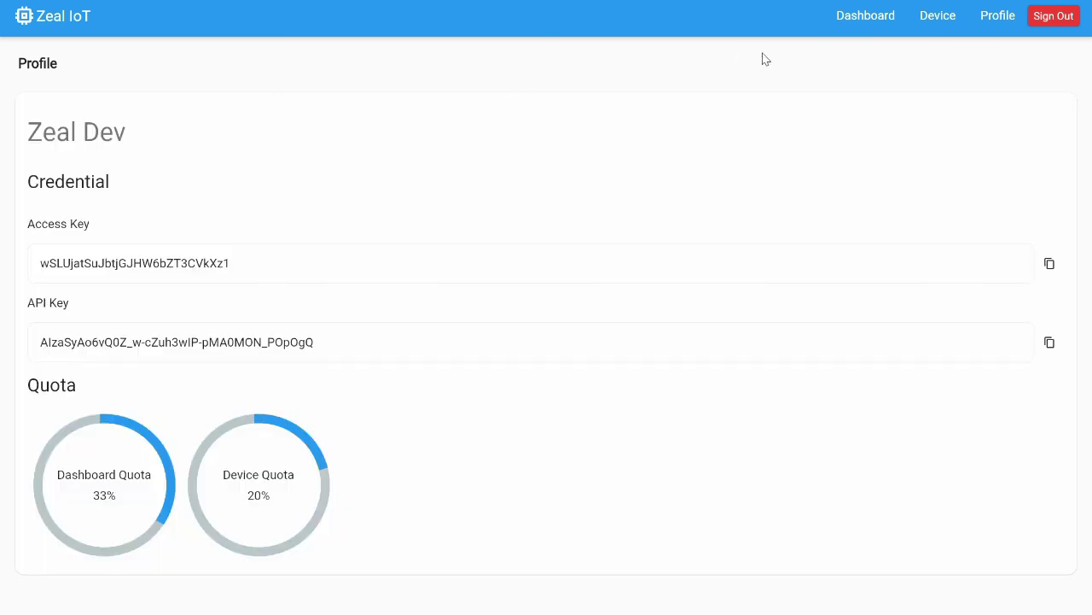
key(alt+Tab)
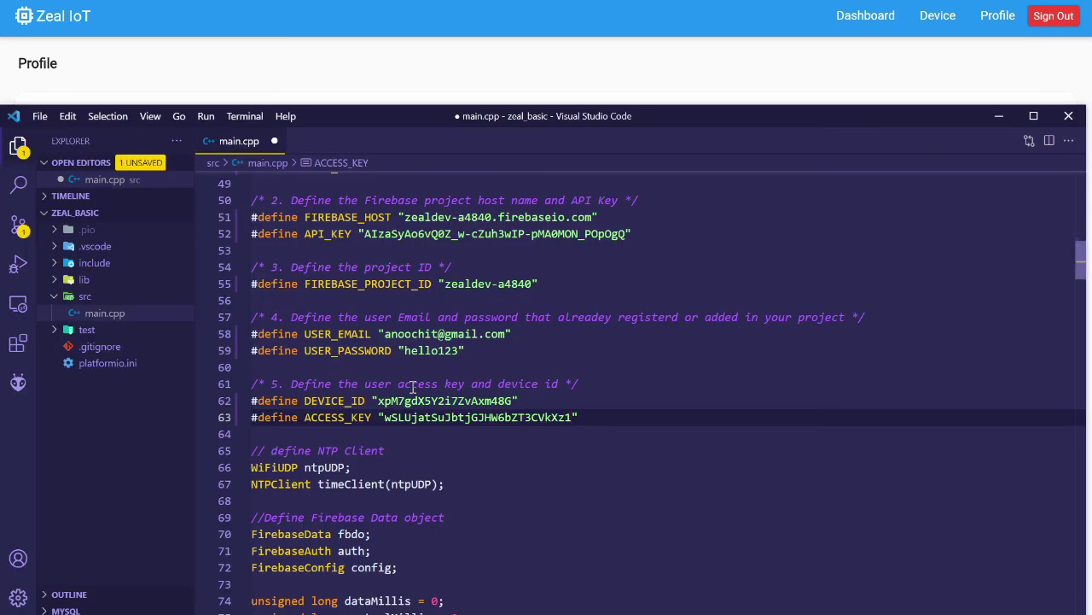
key(ctrl+s)
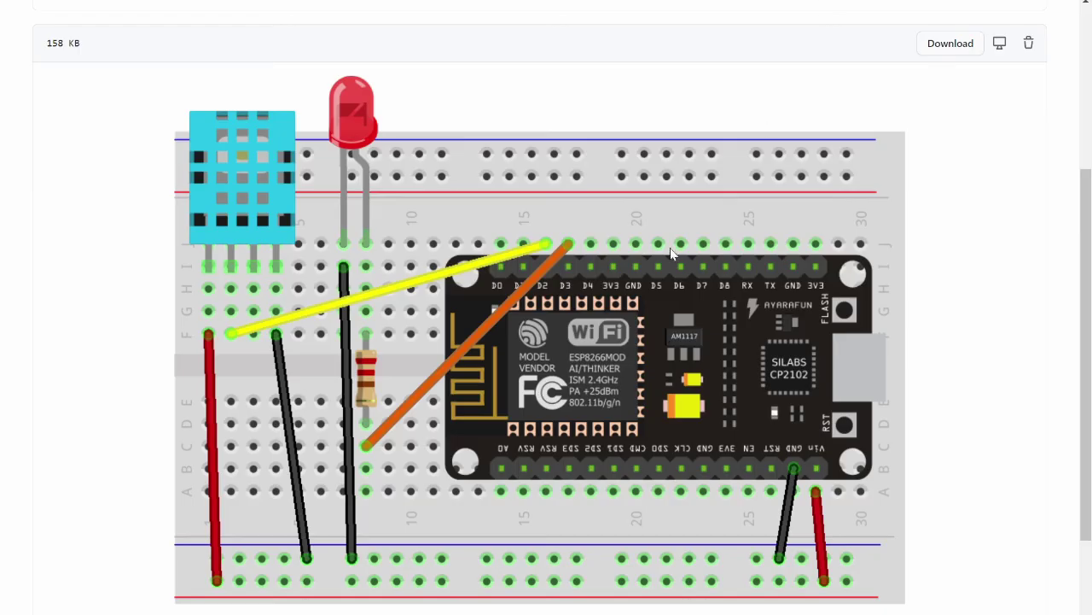
Build the zeal_basic nodemcuv2 firmware in PlatformIO, then start uploading it to the board on COM5.
key(alt+Tab)
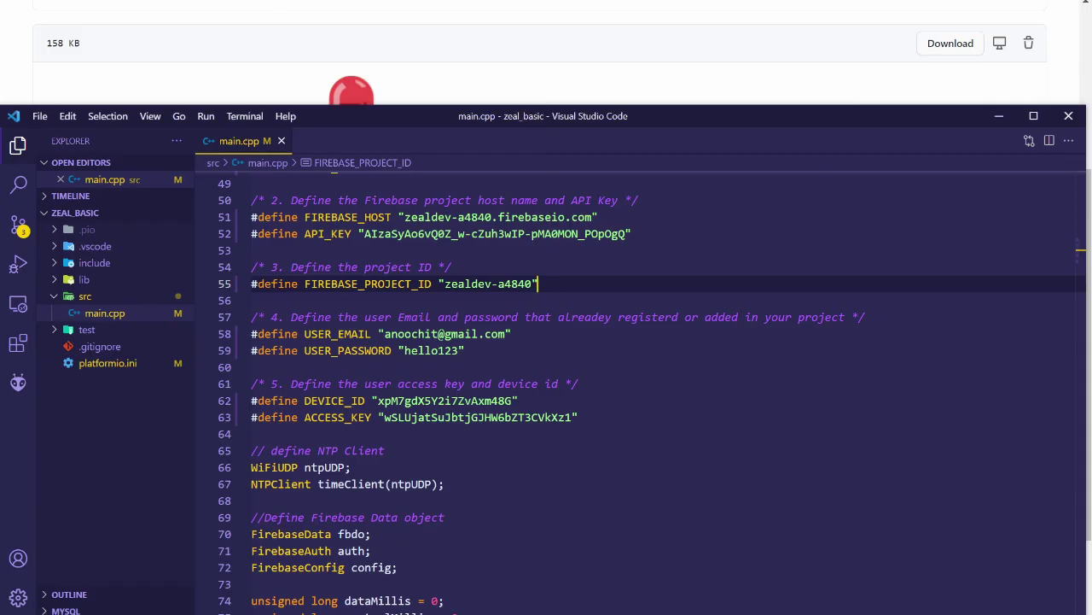
click(18, 383)
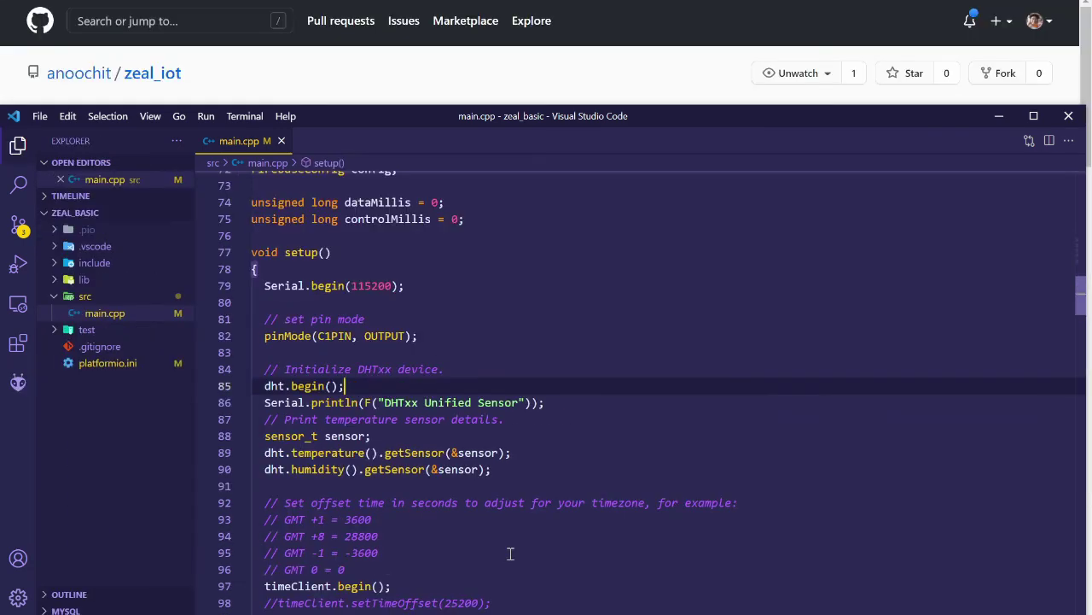
click(28, 388)
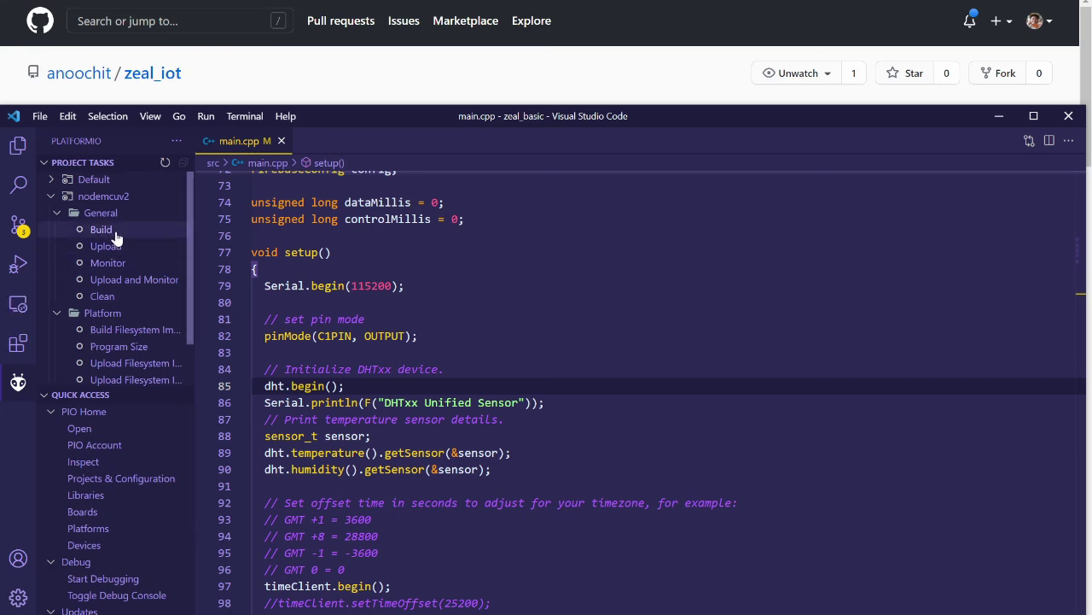
click(101, 230)
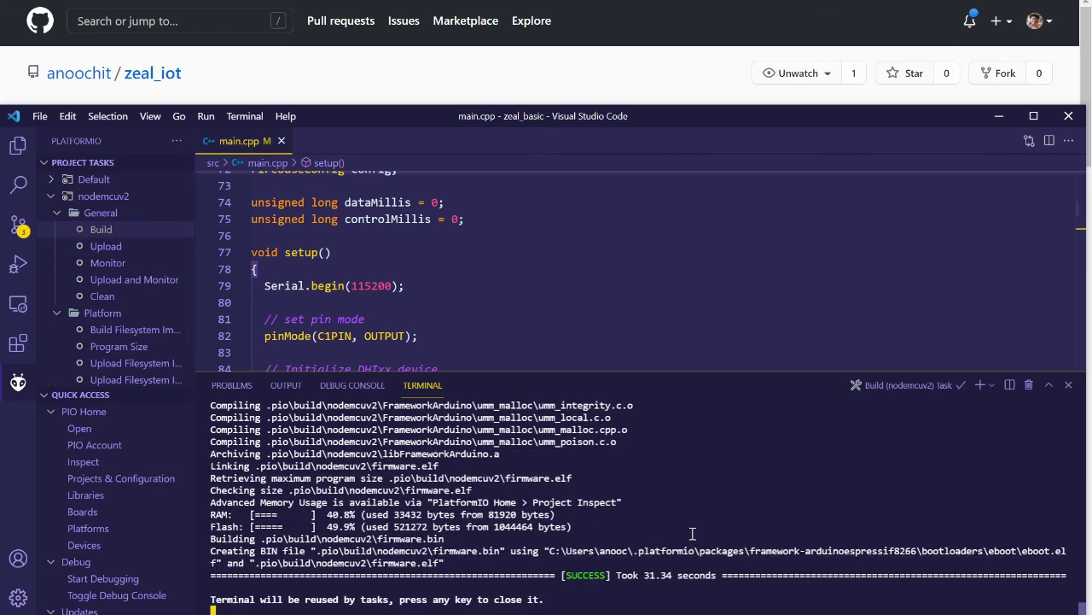
key(Return)
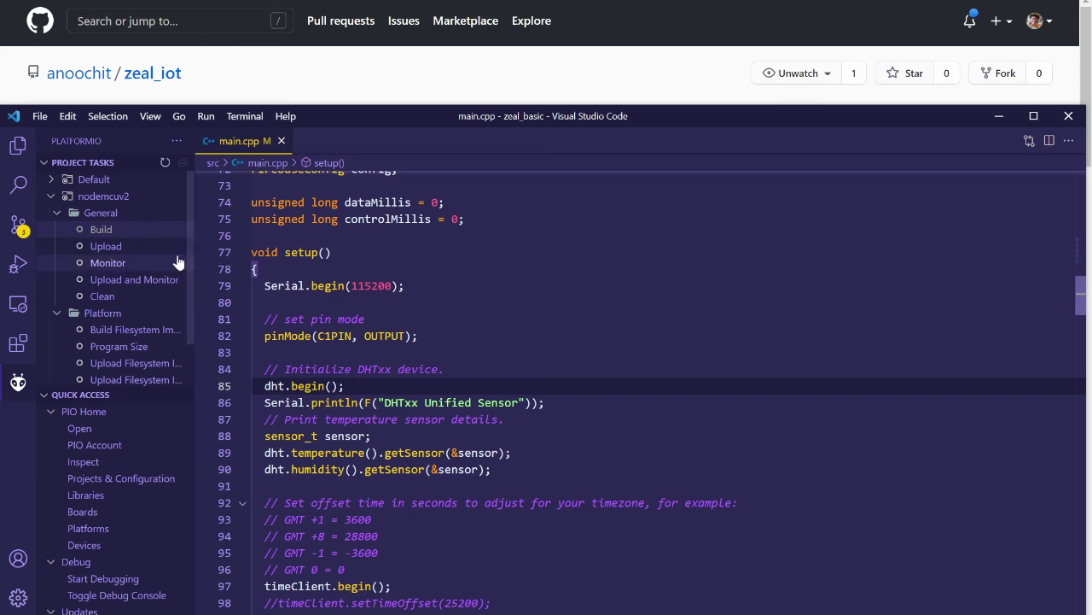
click(132, 247)
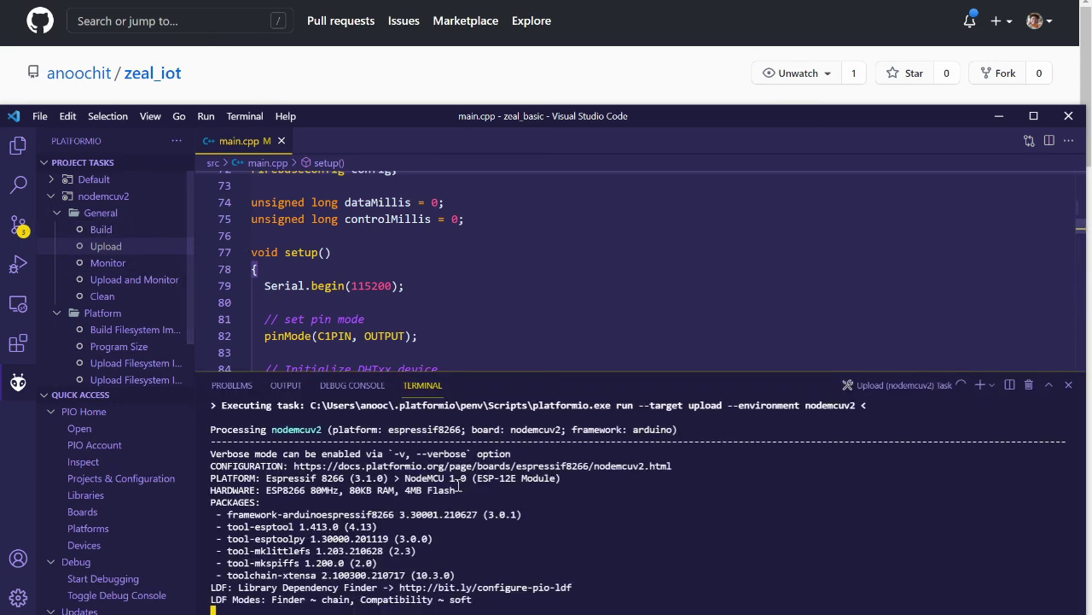
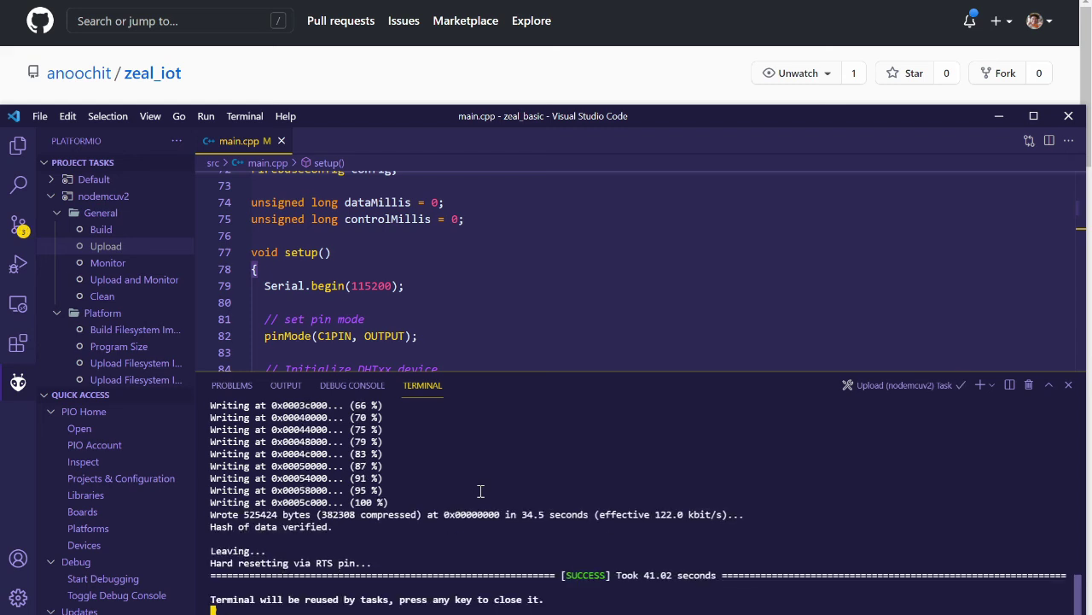
Dismiss the finished upload output and start the PlatformIO serial monitor for nodemcuv2.
key(Return)
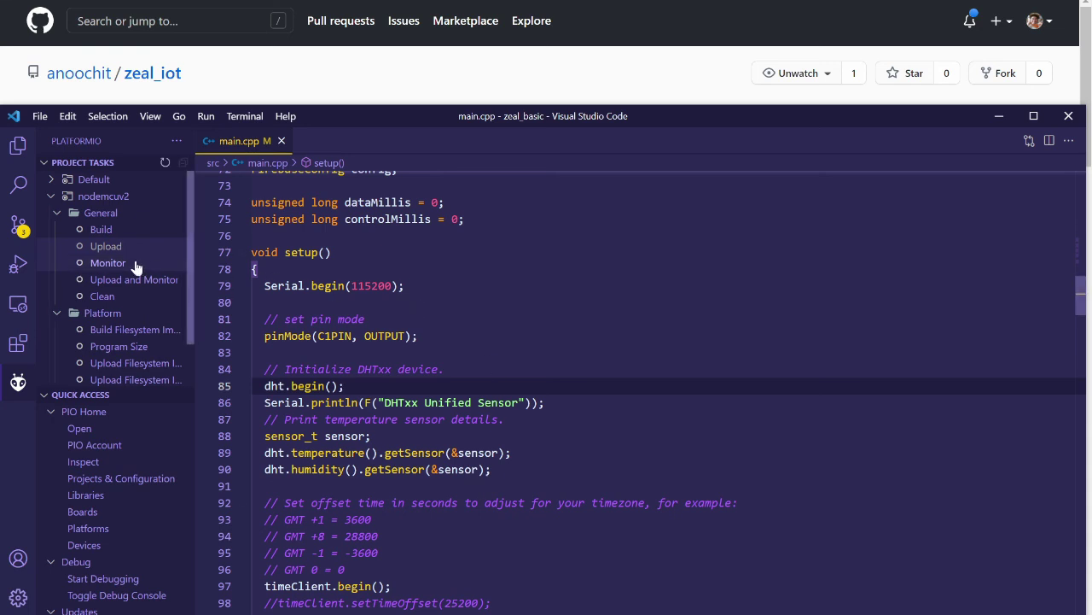
click(107, 263)
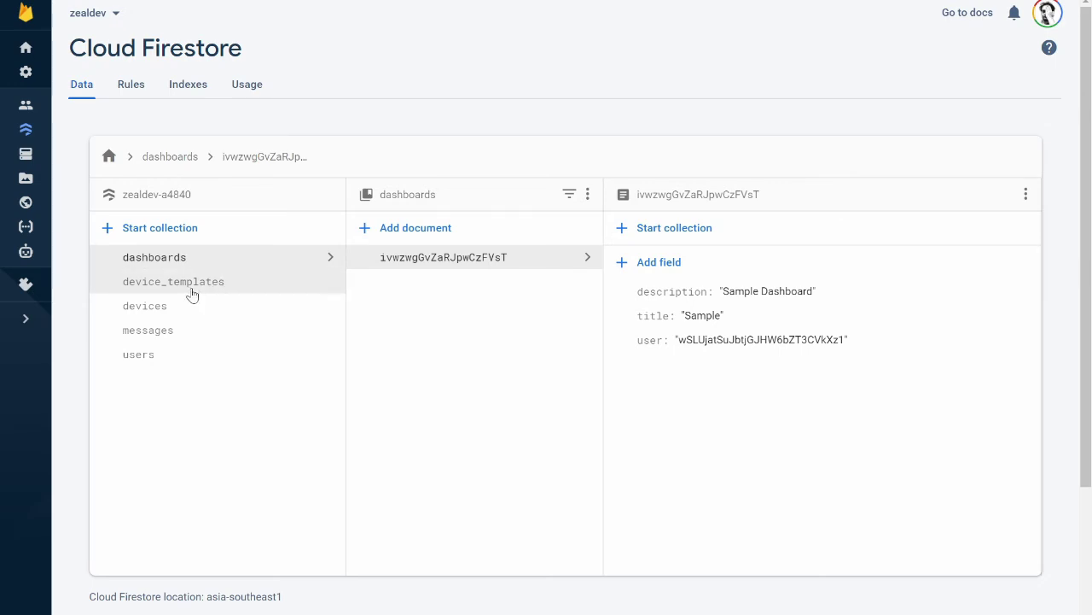
Open Firestore's messages collection and its log subcollection to view the incoming temp and humid readings.
click(158, 339)
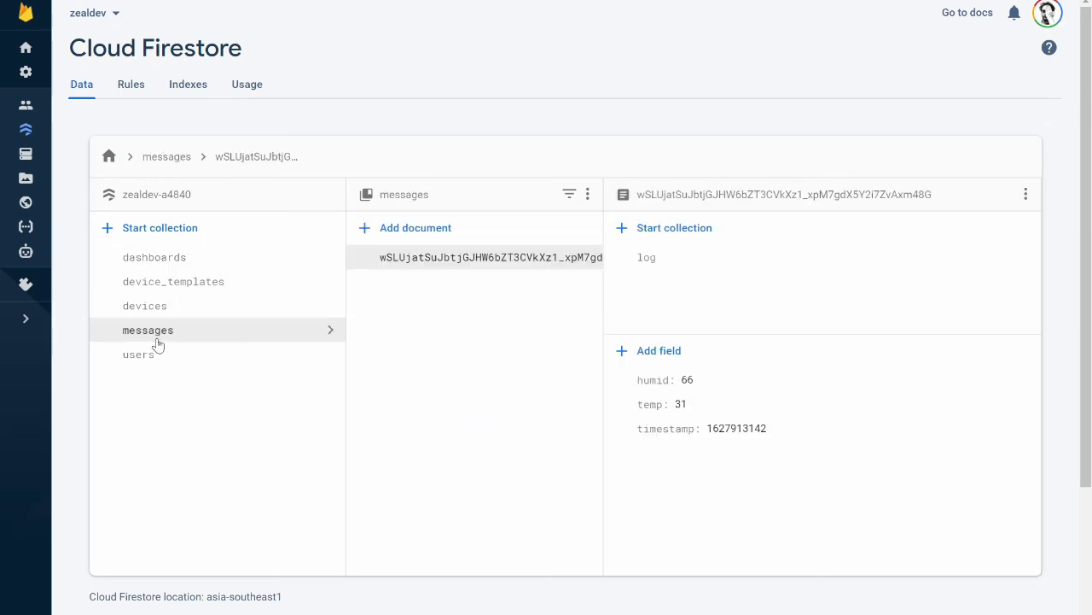
click(653, 264)
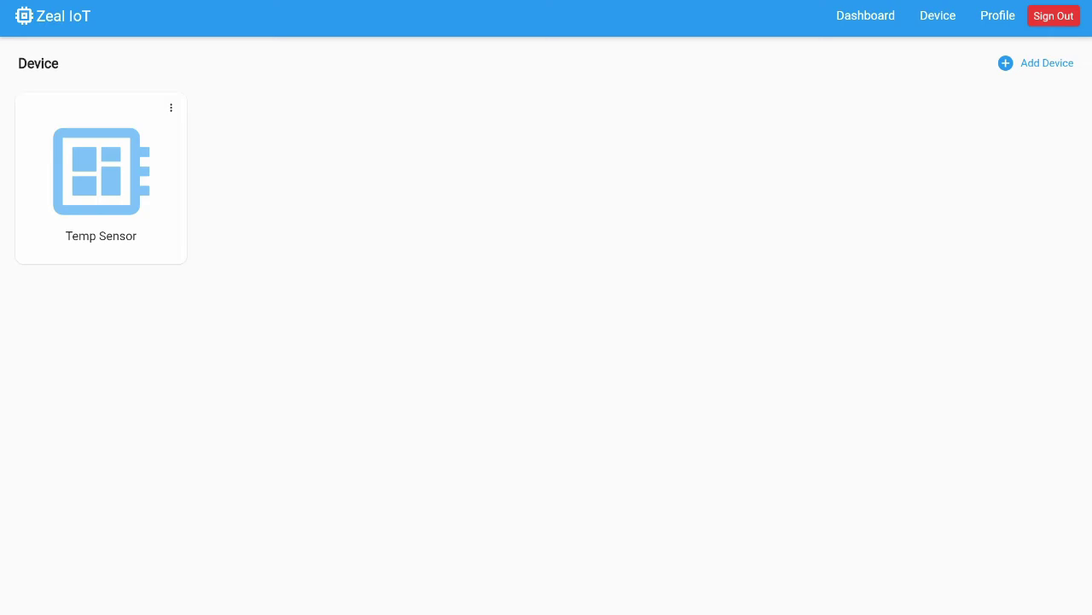
Open the Sample dashboard and start a Radial Gauge widget for Temp Sensor's temp field.
click(883, 27)
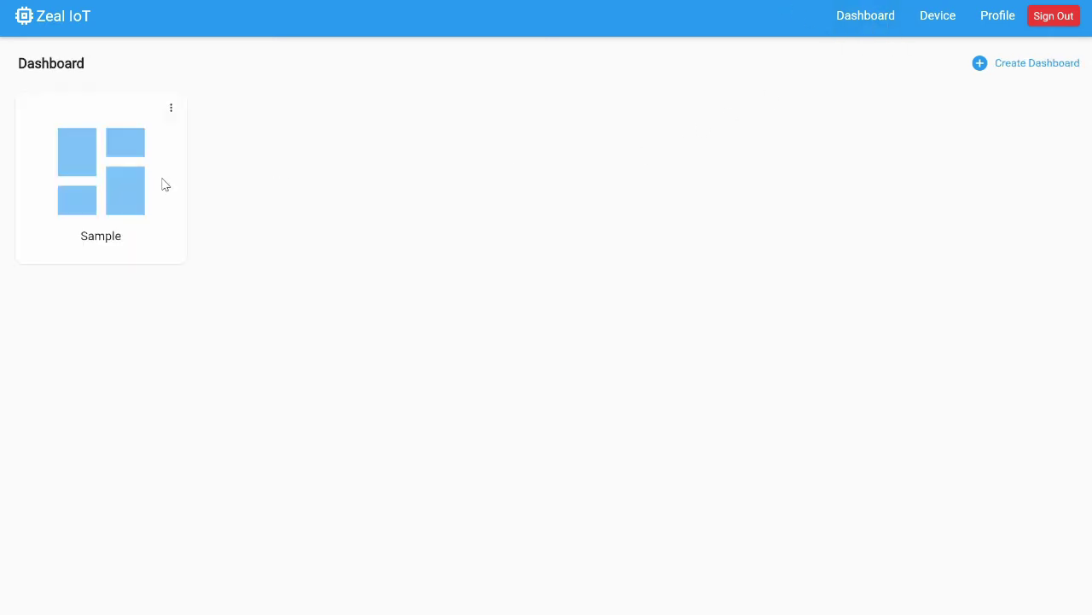
click(111, 194)
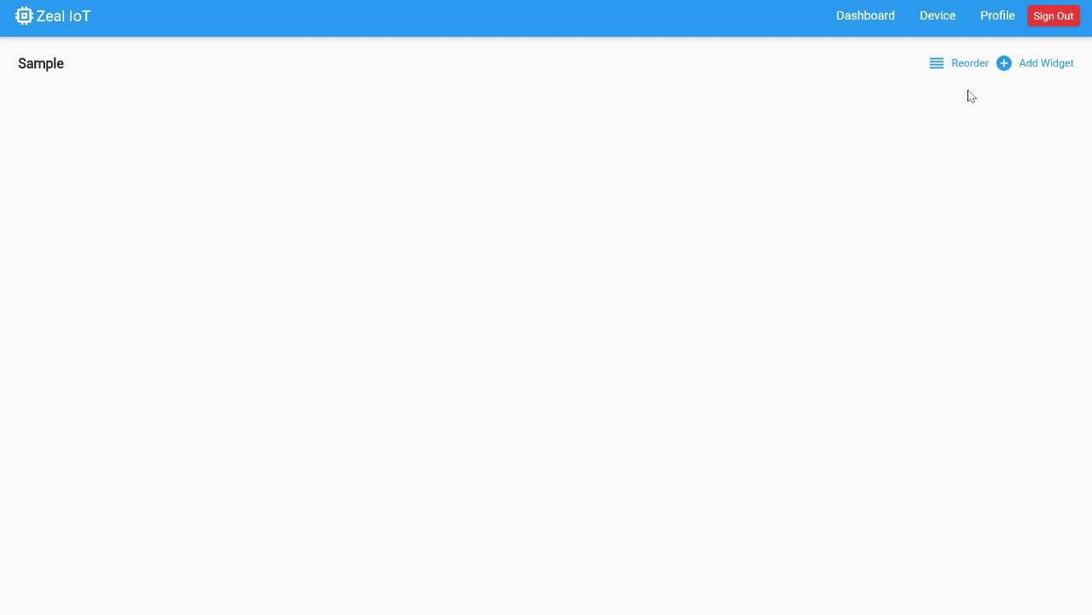
click(1031, 72)
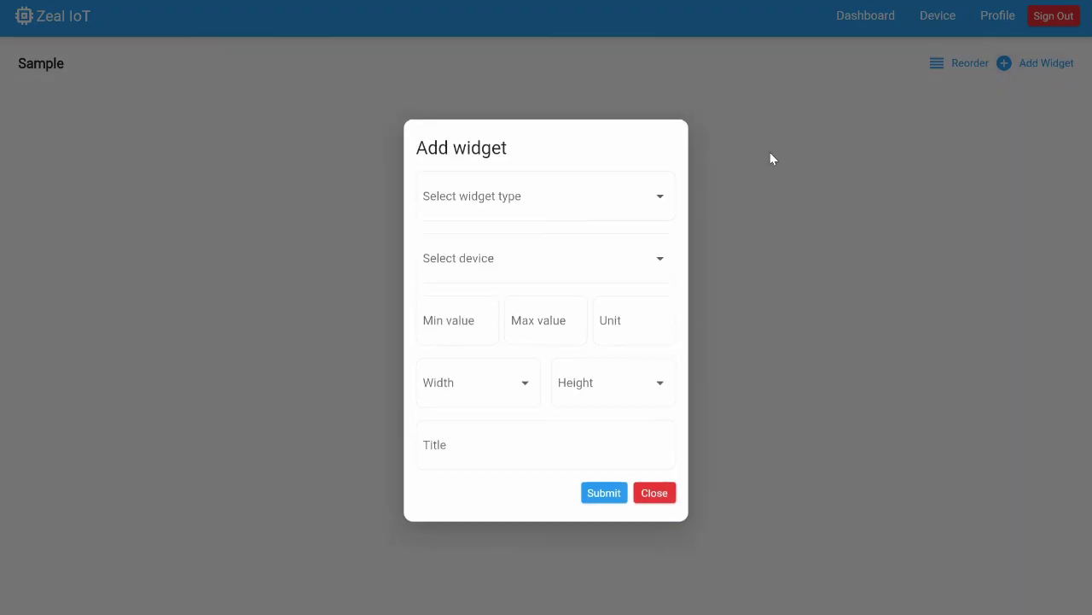
click(658, 198)
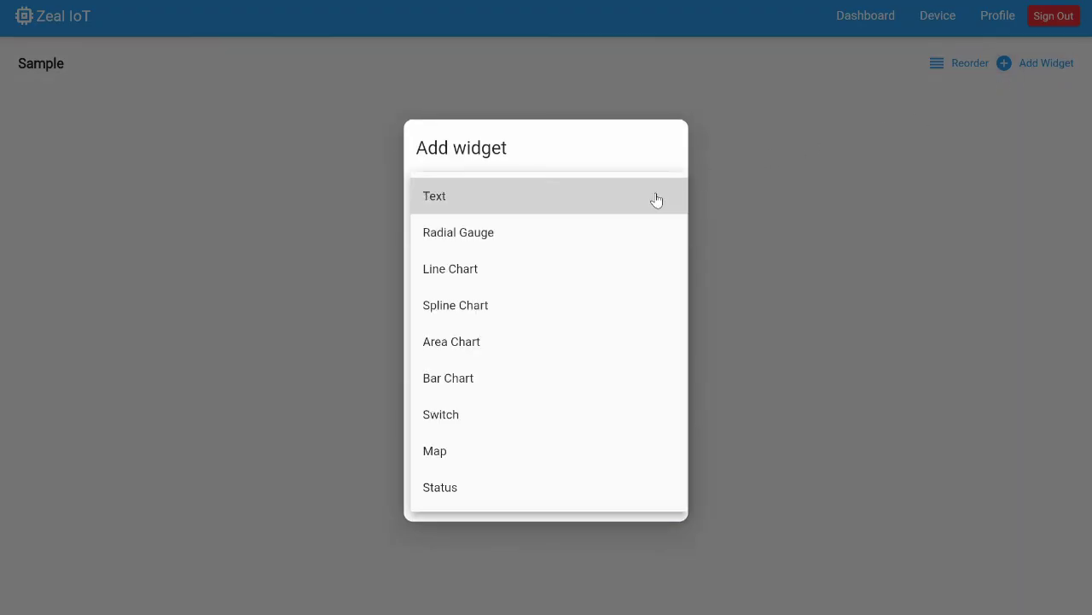
click(617, 232)
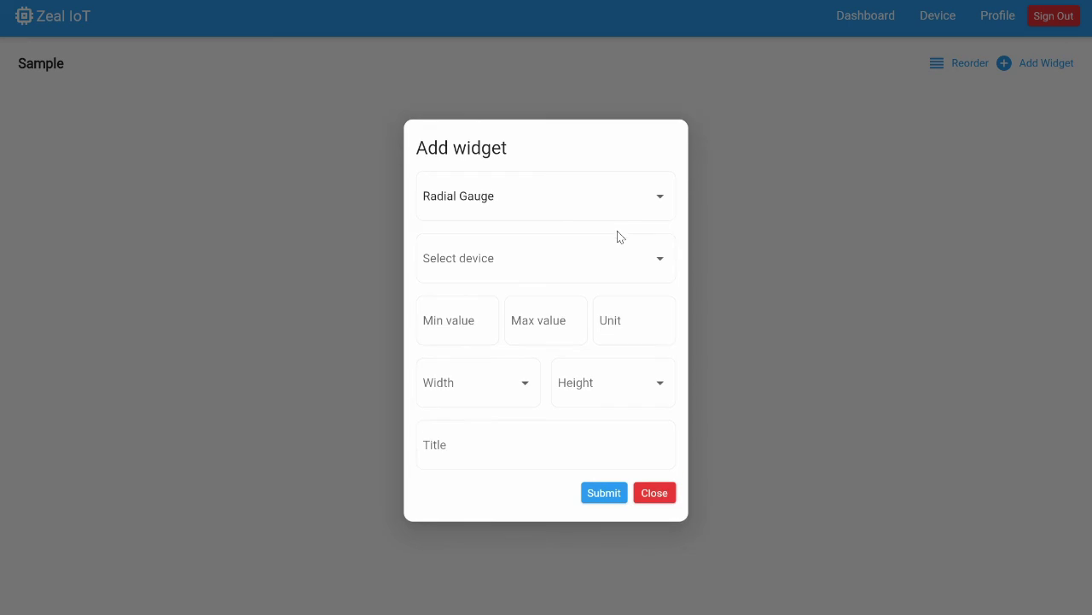
click(565, 268)
click(566, 268)
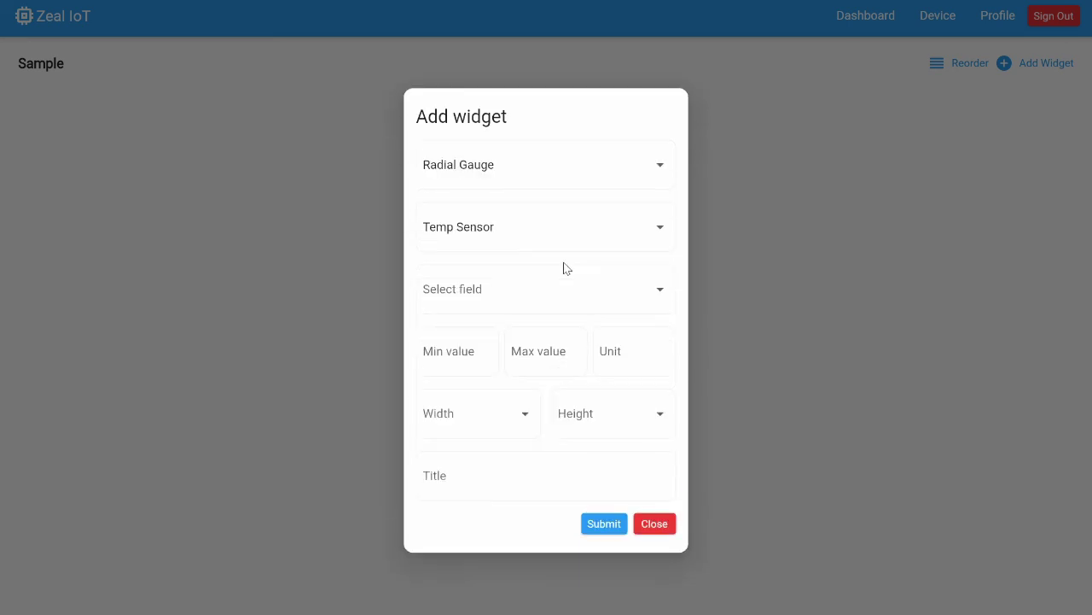
click(528, 297)
click(541, 295)
Give the gauge range 0–100, unit C, size 1×1 and title Temp, then submit it.
click(459, 354)
text(0)
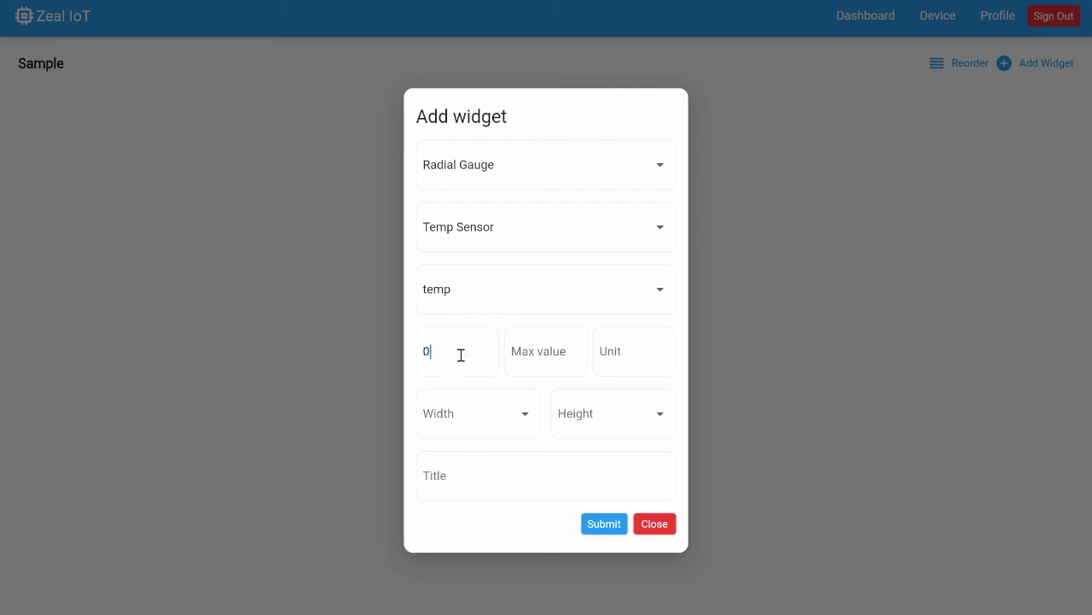
click(541, 350)
text(100)
click(641, 343)
text(C)
click(523, 418)
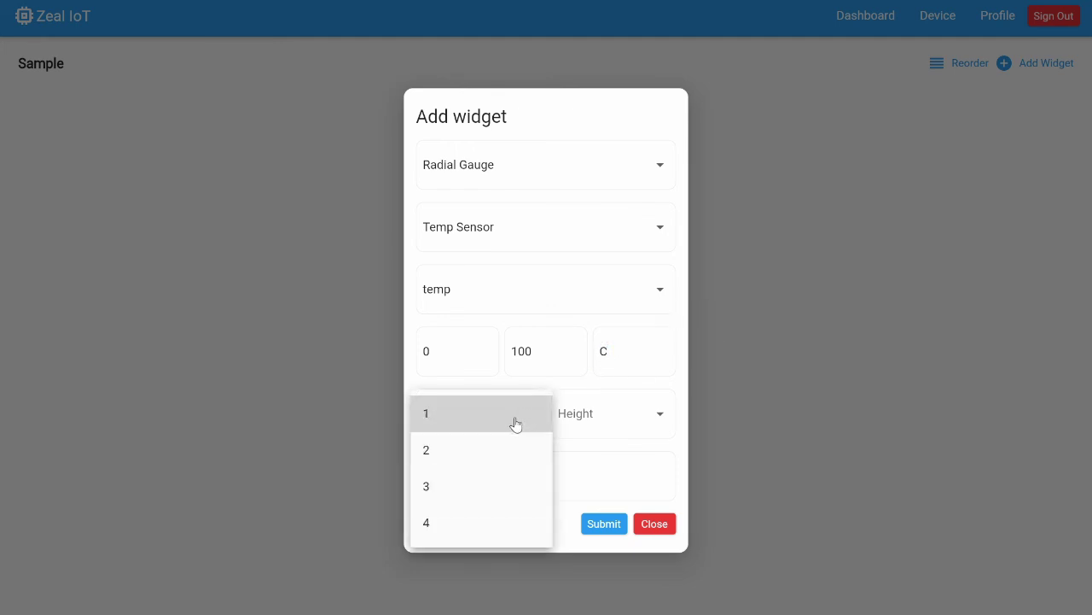
click(516, 424)
click(600, 419)
click(592, 420)
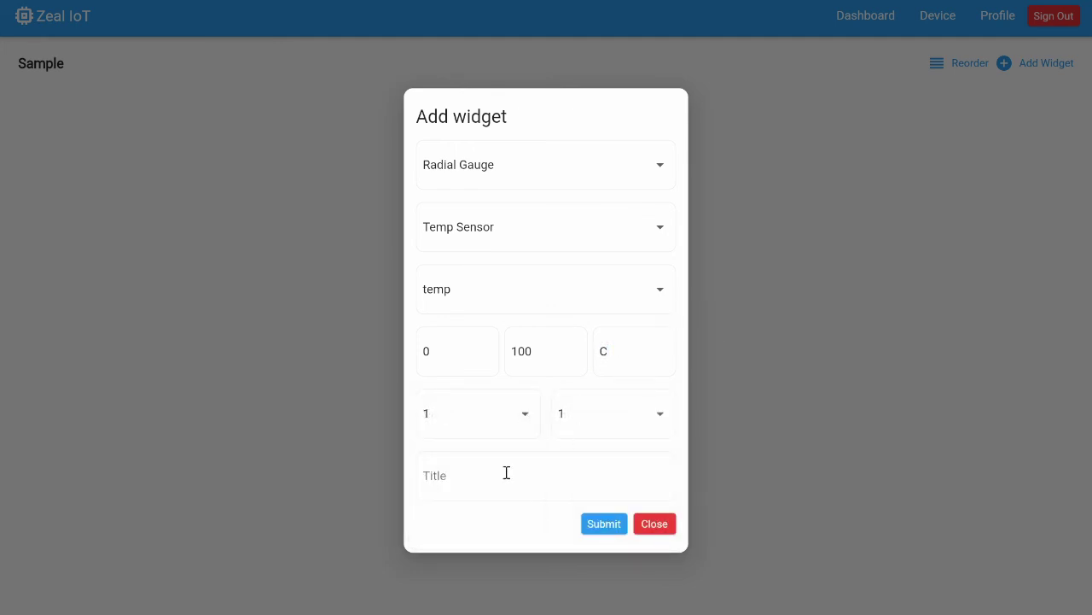
text(Temp)
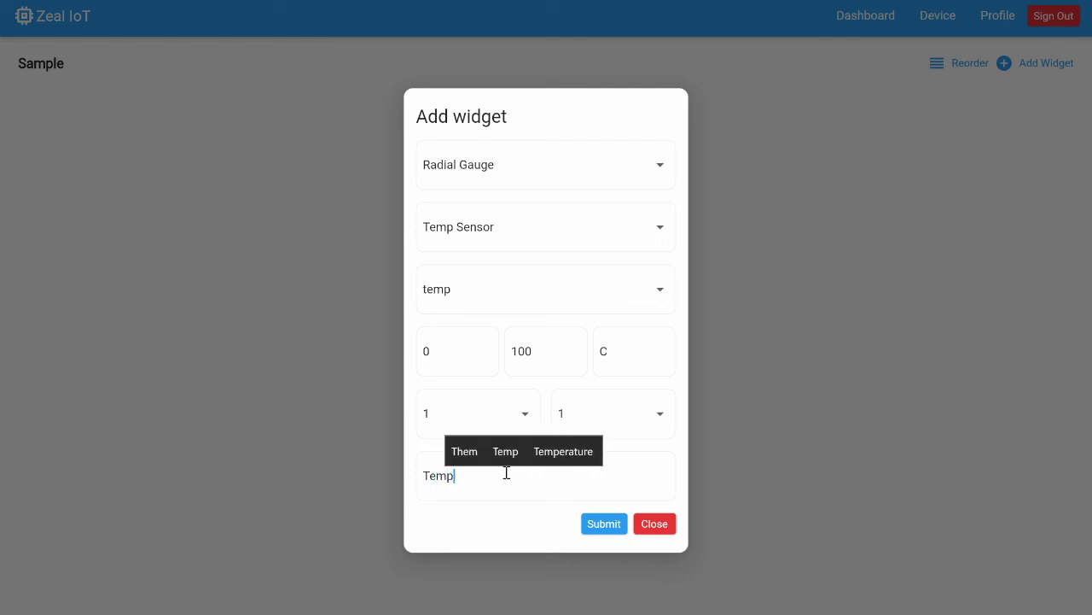
click(601, 529)
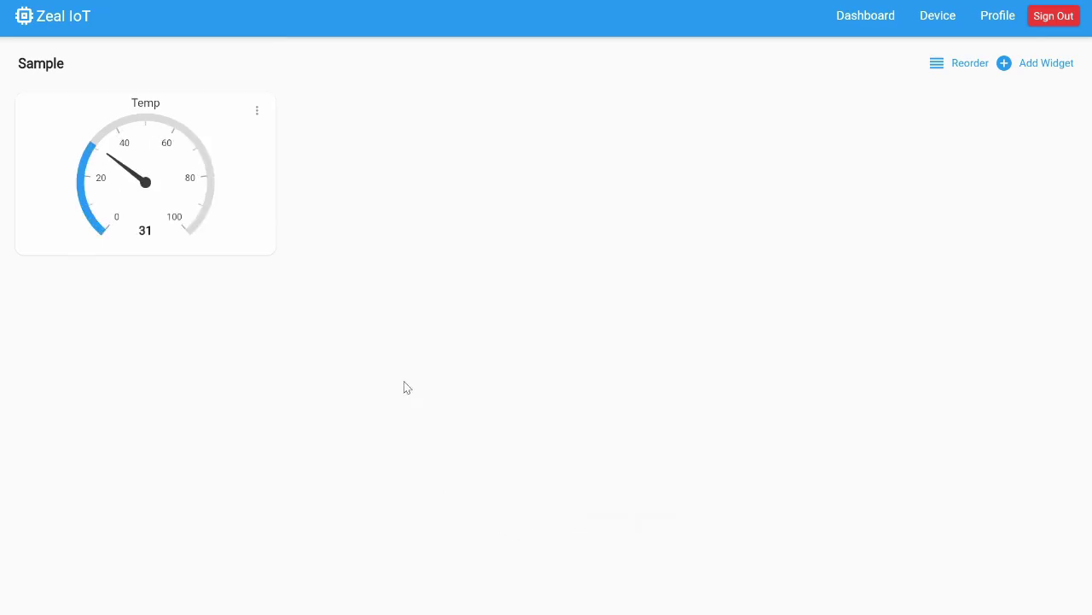
Start another Radial Gauge widget bound to Temp Sensor's humid field.
click(1031, 67)
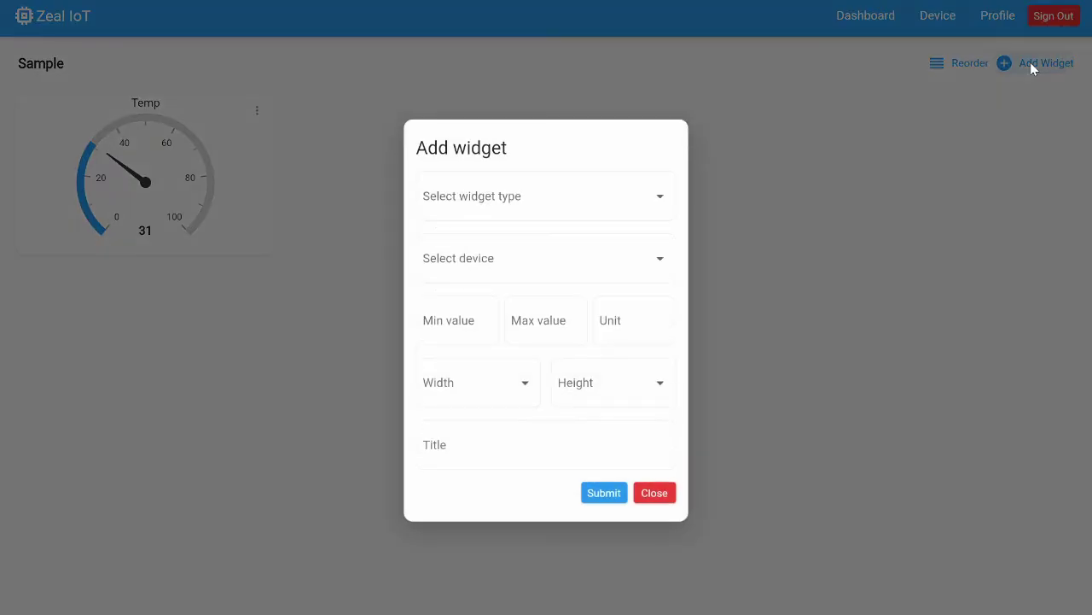
click(569, 198)
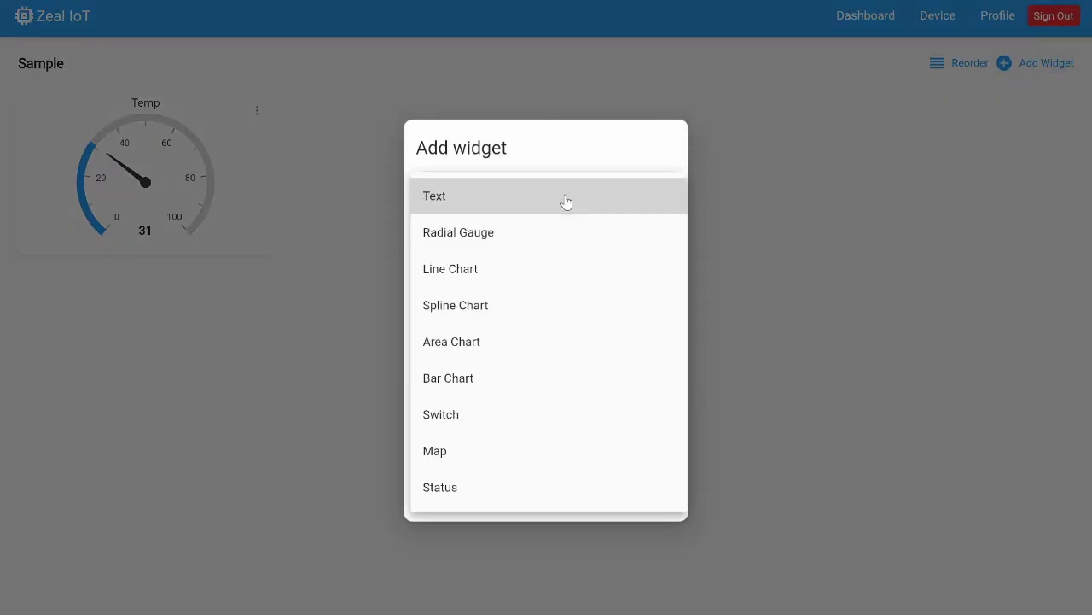
click(529, 235)
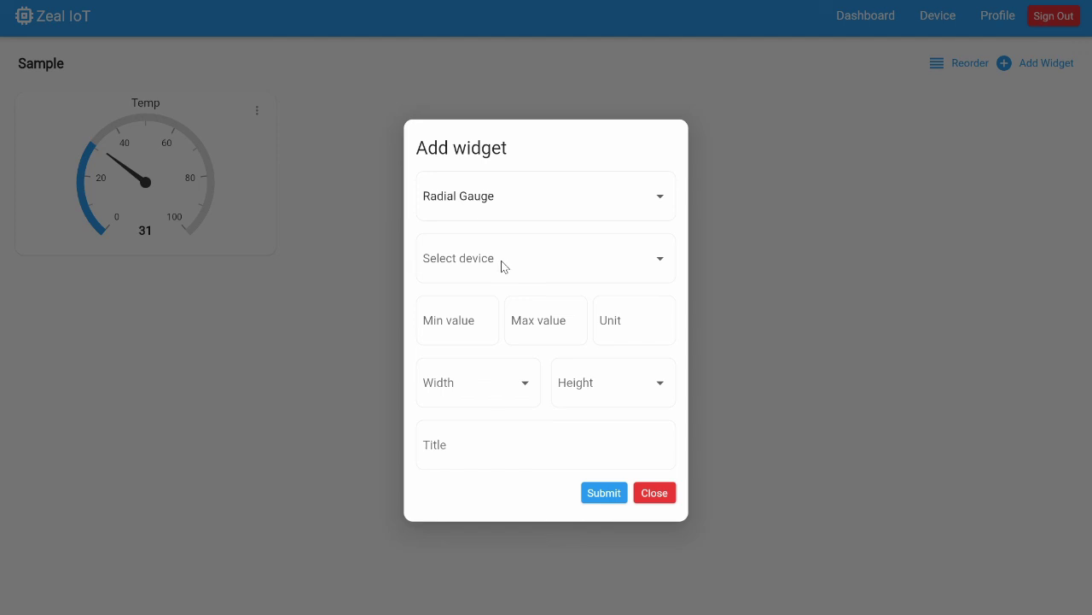
click(503, 266)
click(500, 260)
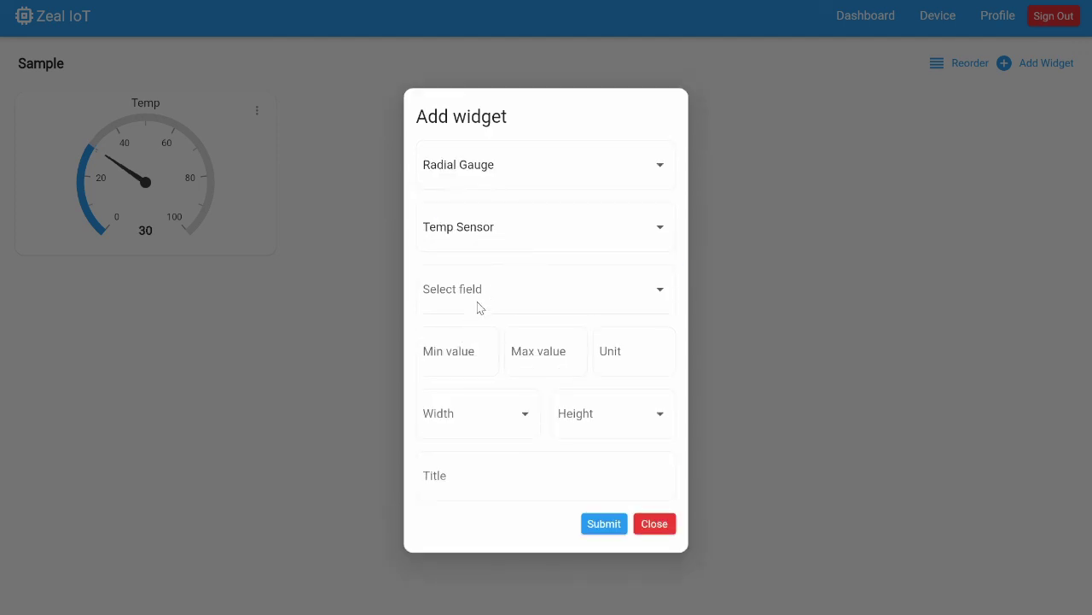
click(485, 297)
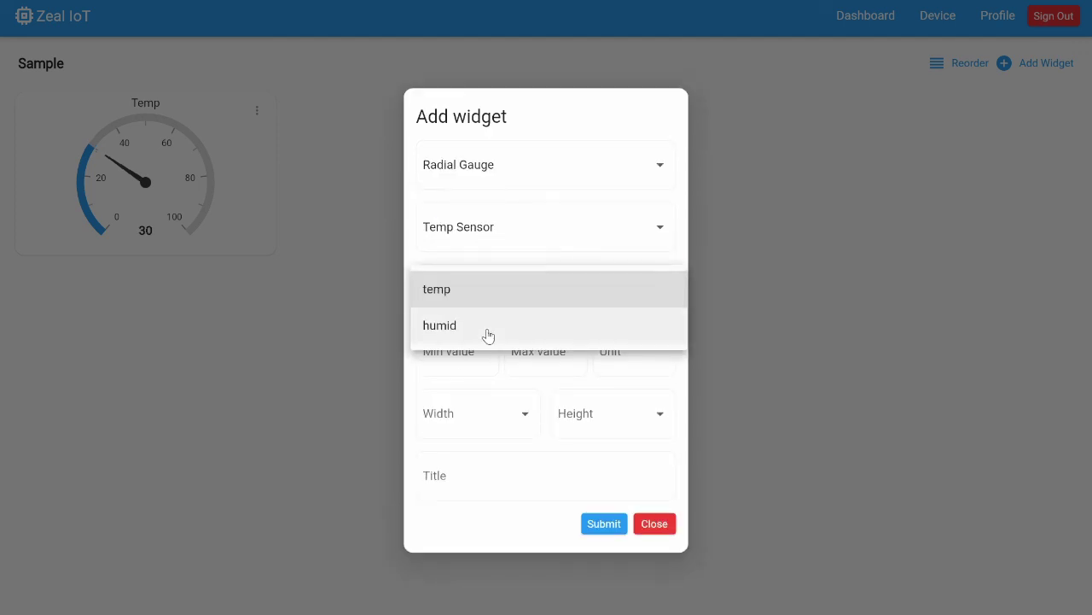
click(487, 336)
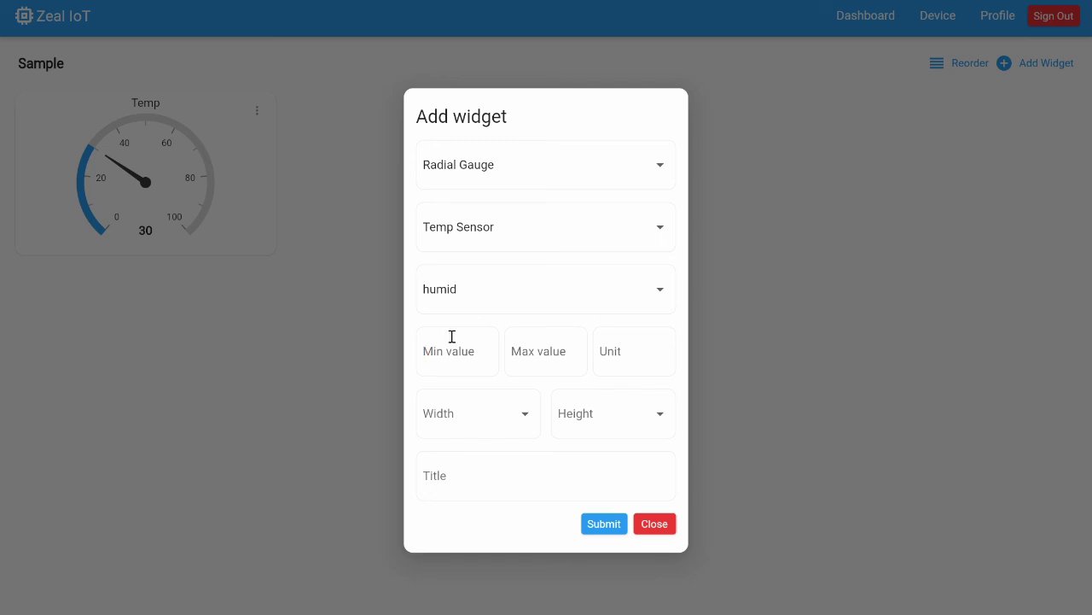
Give the gauge range 0–100, unit %, size 1×1 and title Humid, then submit it.
click(452, 339)
text(0)
click(523, 348)
text(100)
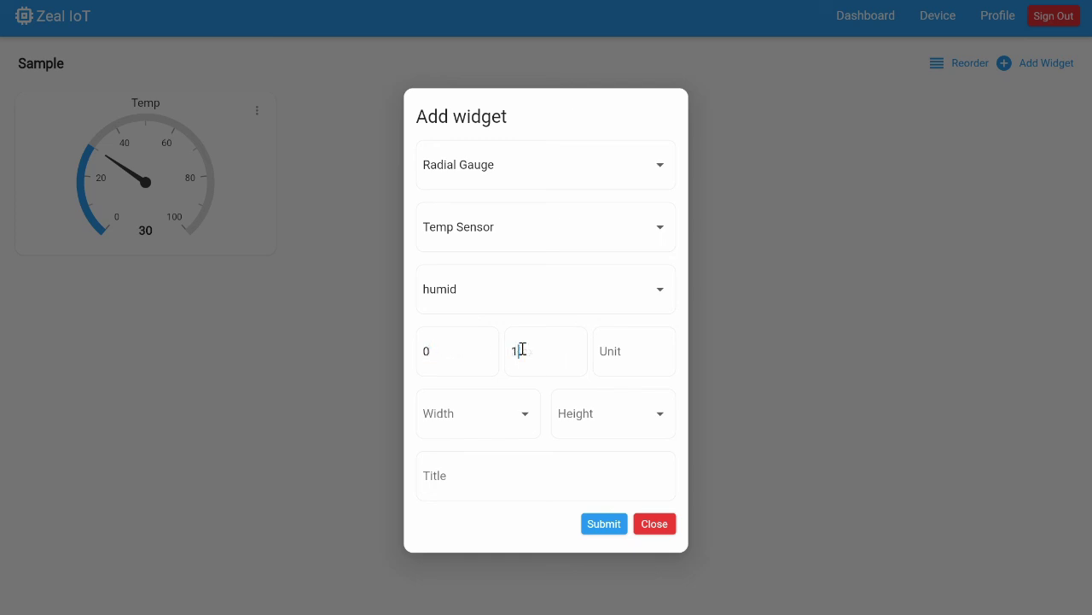
click(615, 347)
text(%)
click(515, 415)
click(512, 417)
click(597, 419)
click(594, 418)
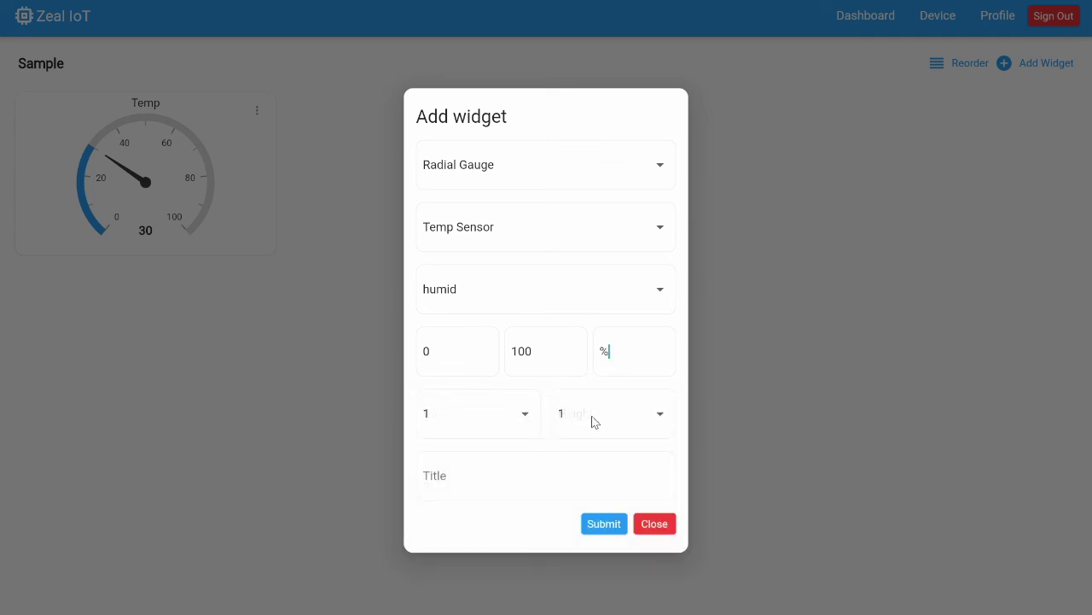
click(523, 477)
text(Humid)
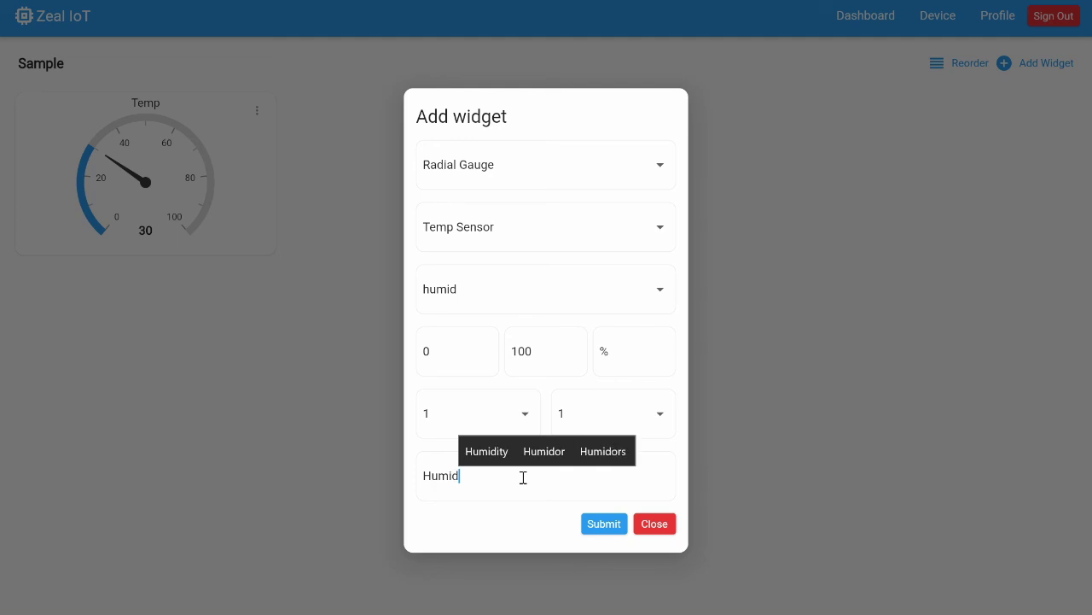
click(602, 527)
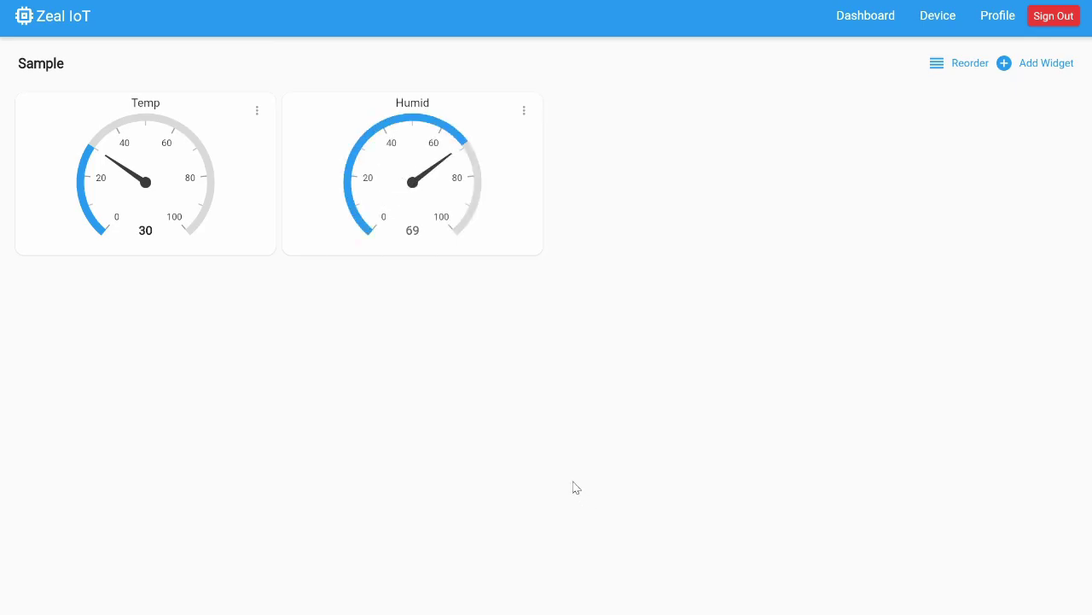
Start a Switch widget bound to Temp Sensor's c1 field.
click(1020, 71)
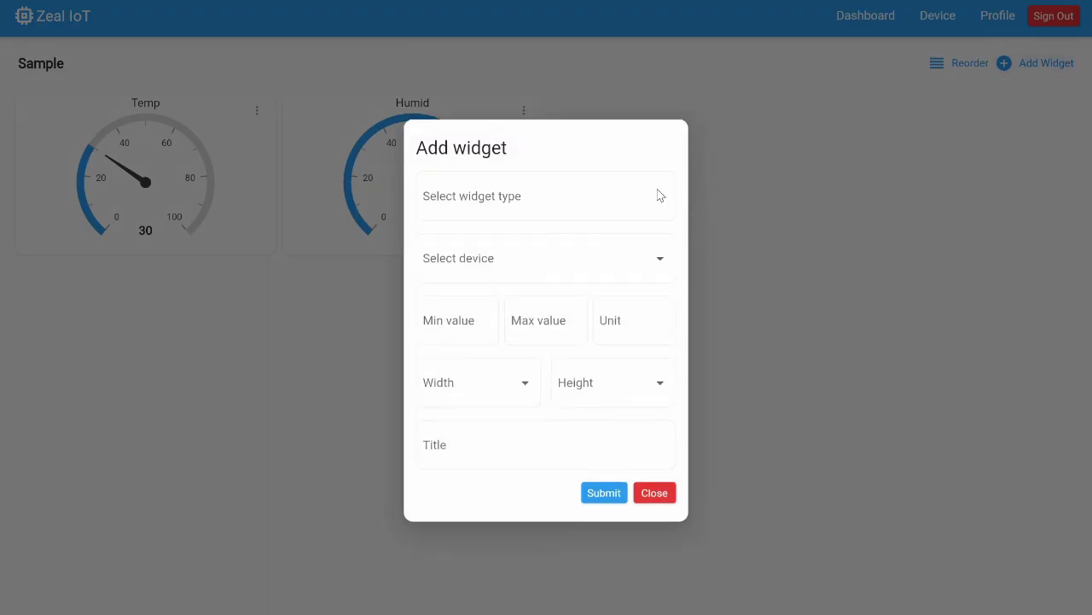
click(656, 192)
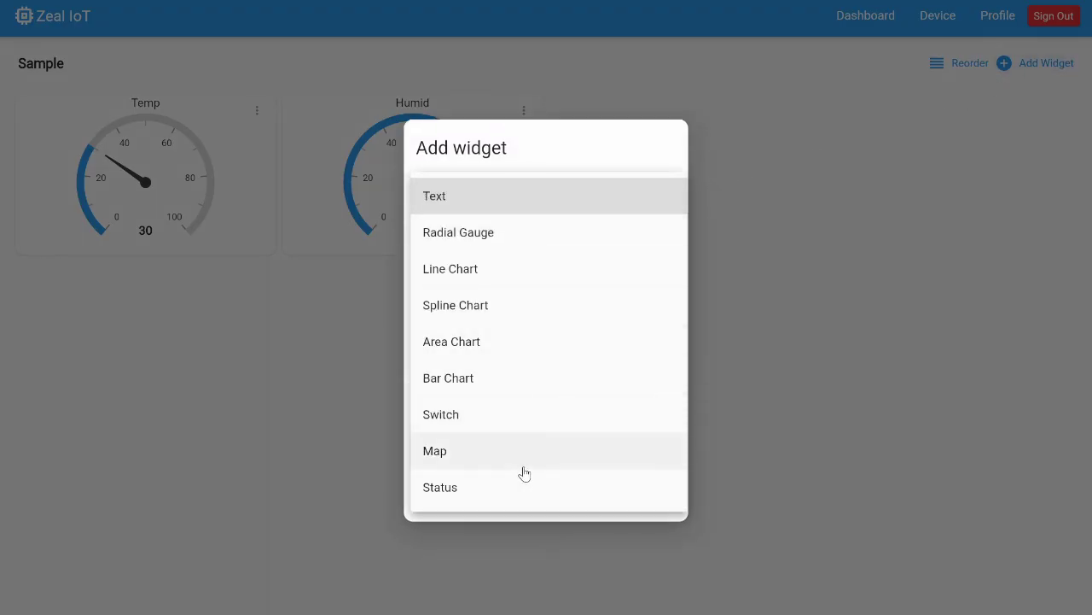
click(491, 414)
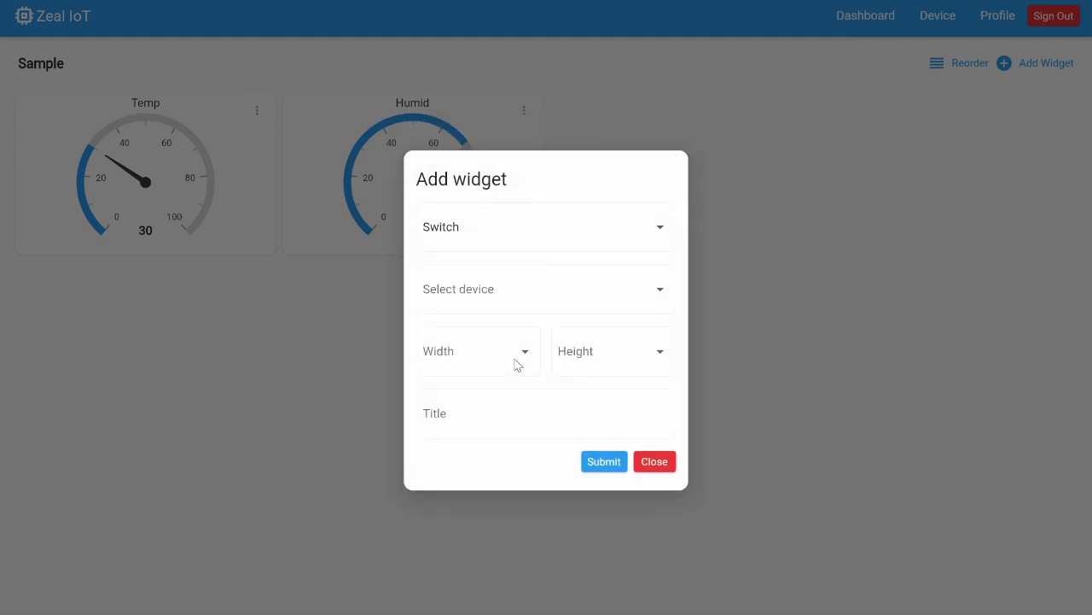
click(555, 293)
click(555, 291)
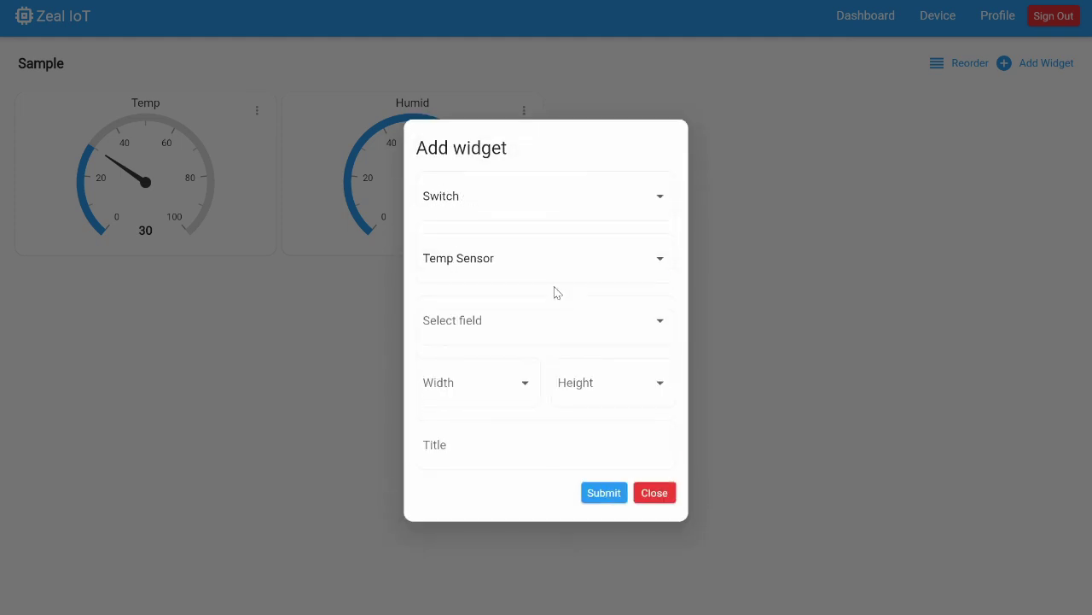
click(526, 318)
click(525, 320)
Size the switch 1×1, title it Switch, and submit it.
click(504, 383)
click(502, 391)
click(610, 389)
click(611, 388)
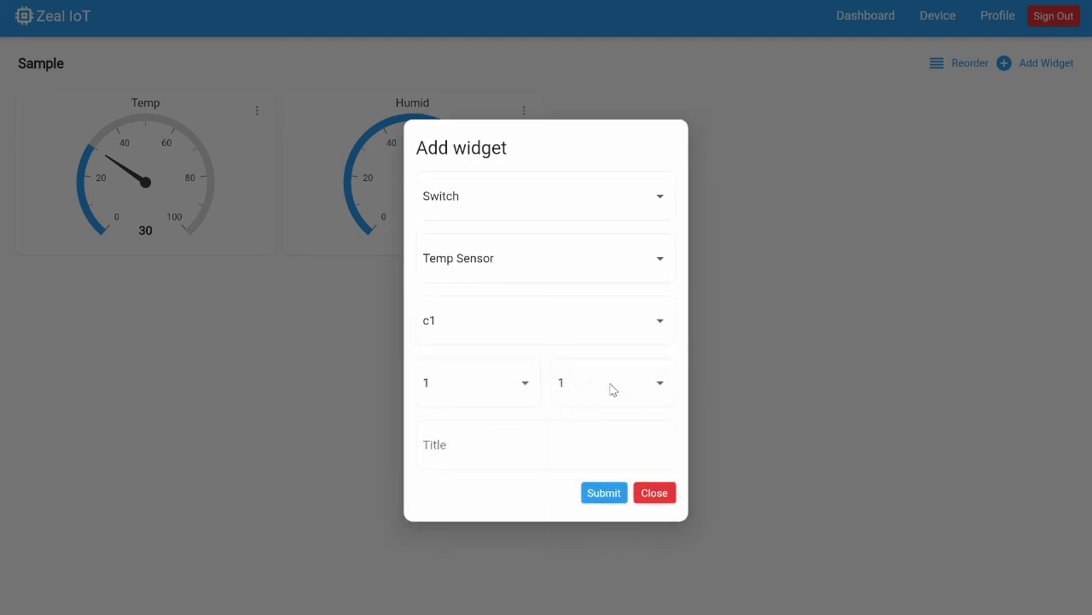
click(549, 437)
text(Switch)
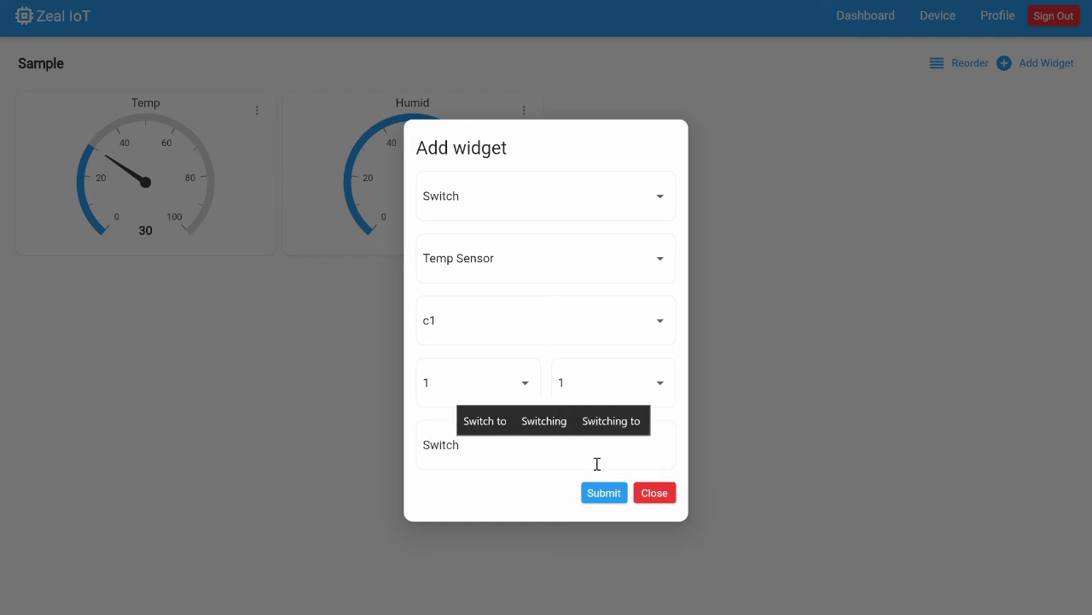
click(597, 498)
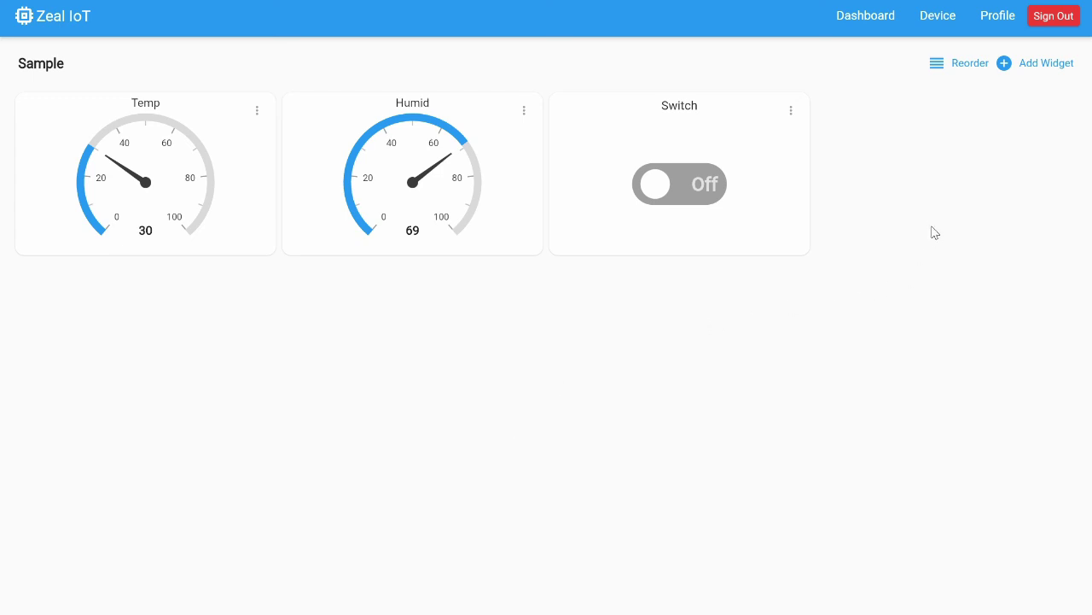
click(703, 194)
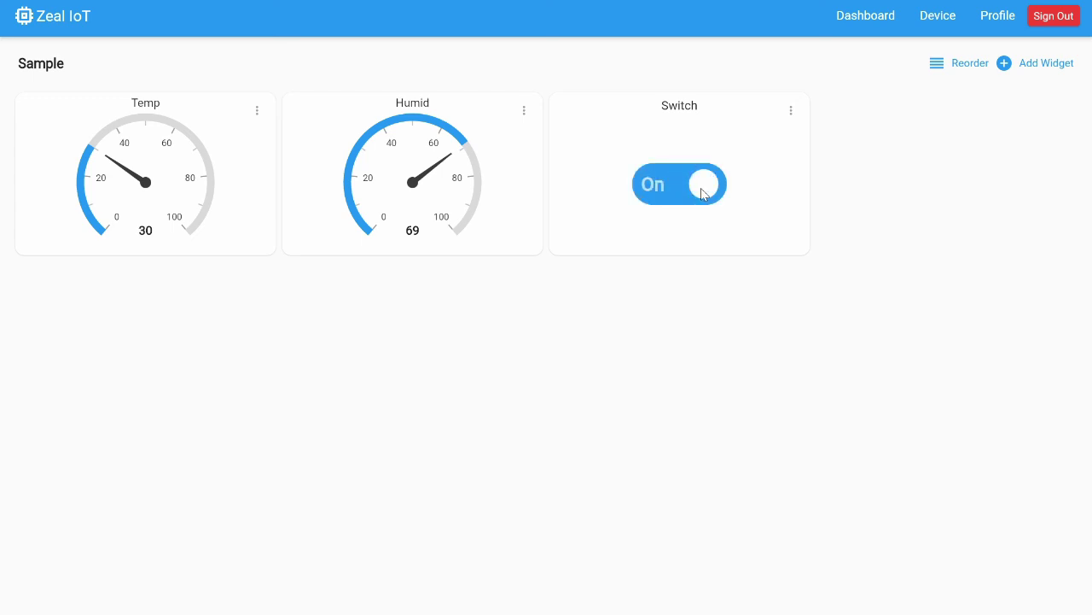
click(702, 194)
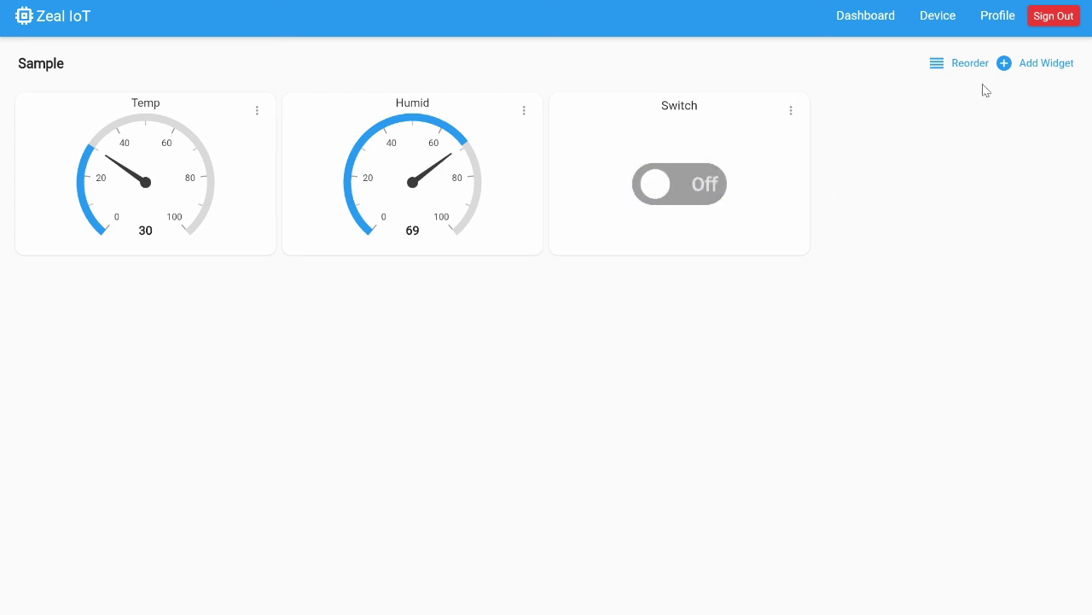
Start a Status widget bound to Temp Sensor's c1 field.
click(1037, 66)
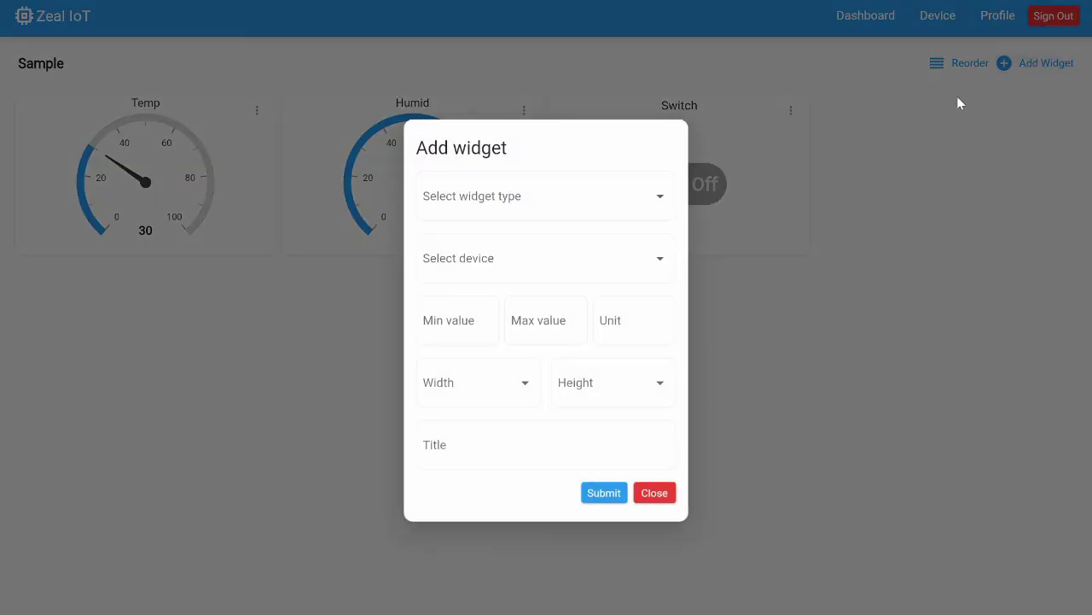
click(622, 196)
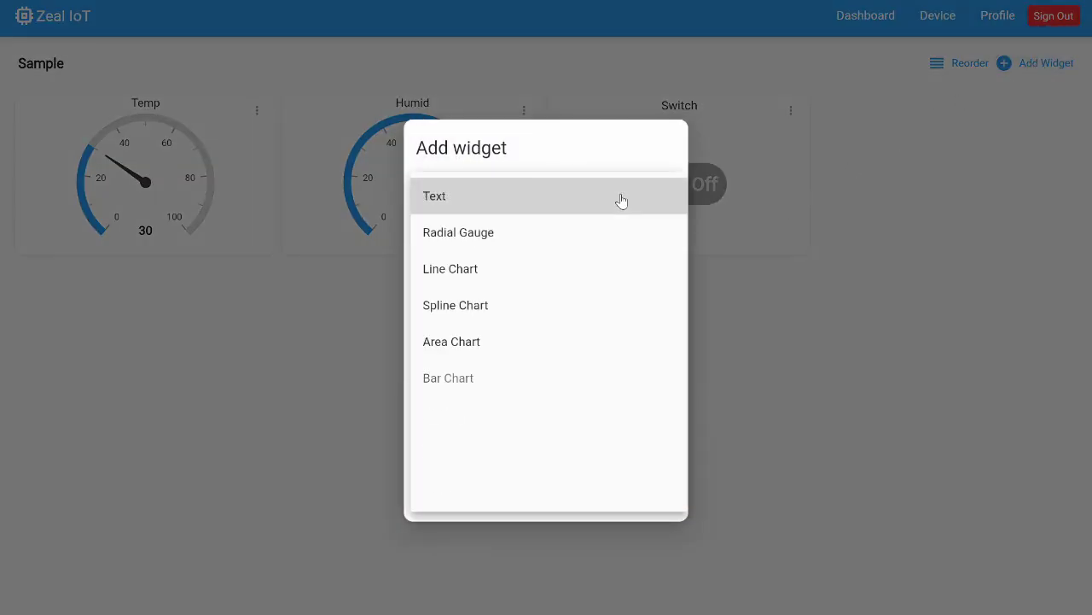
click(492, 485)
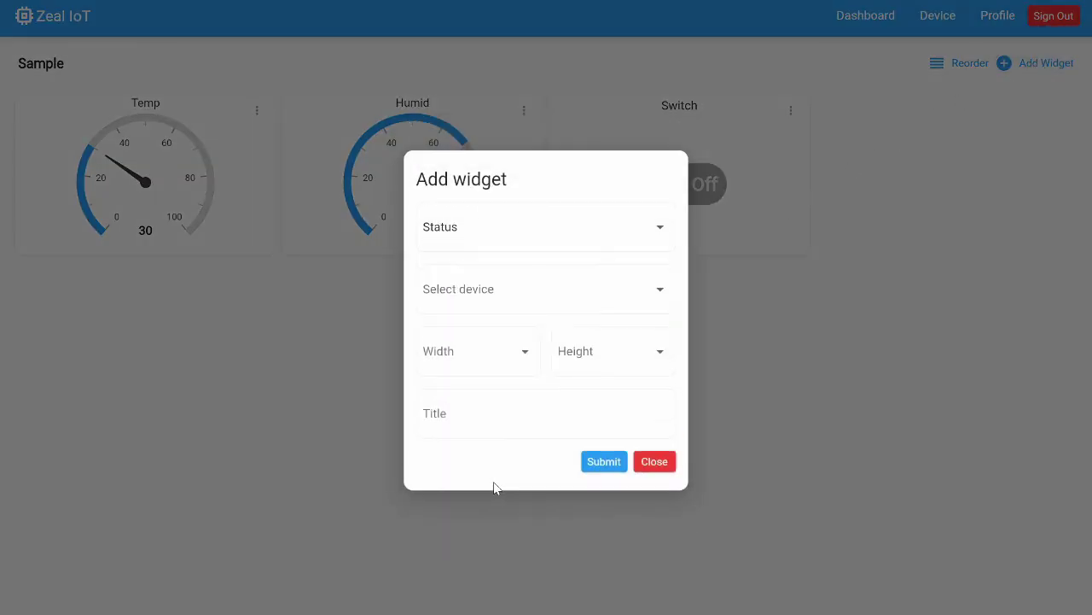
click(520, 290)
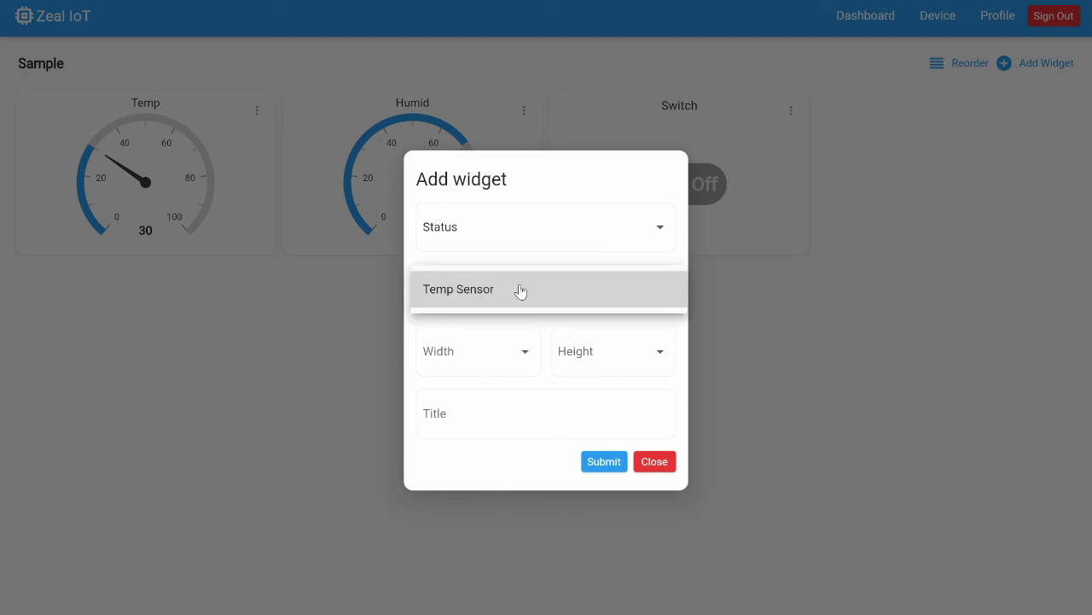
click(521, 291)
click(526, 331)
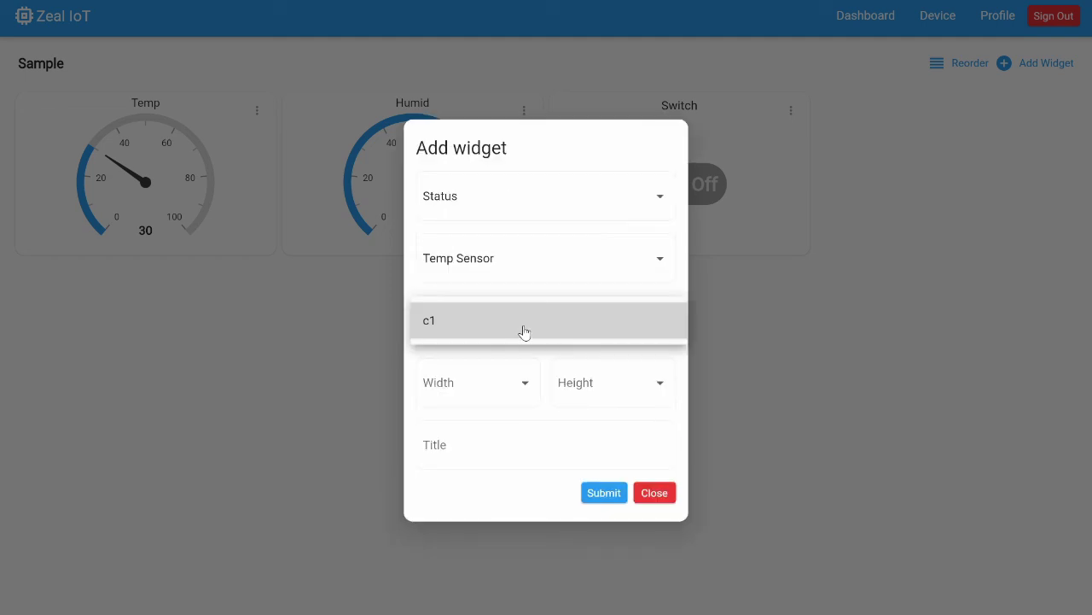
click(524, 327)
Size the status indicator 1×1, title it Status, and submit it.
click(524, 381)
click(524, 383)
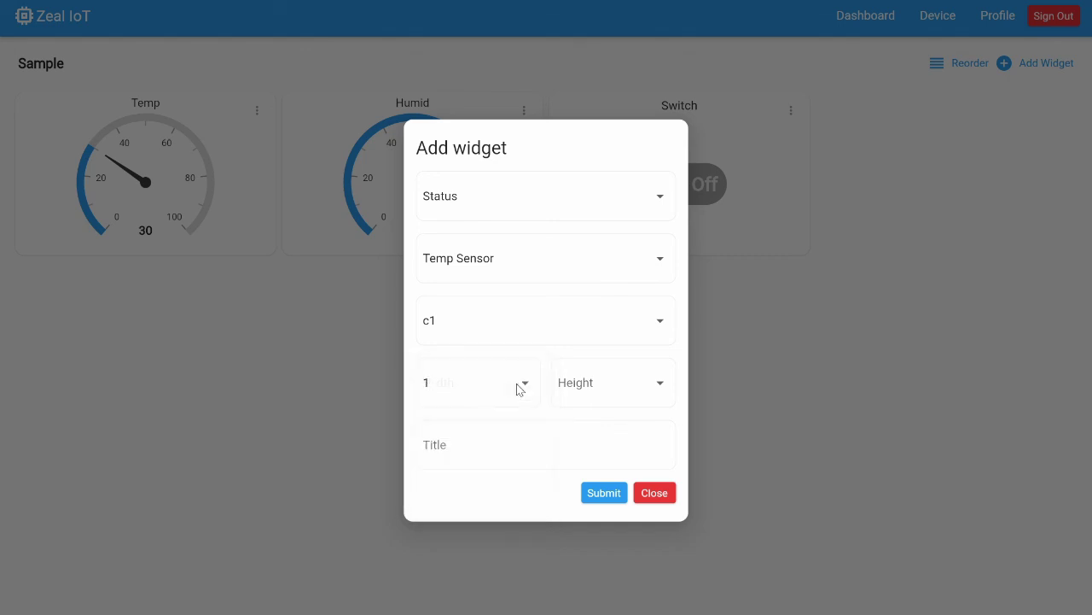
click(599, 383)
click(594, 386)
click(532, 433)
text(Status)
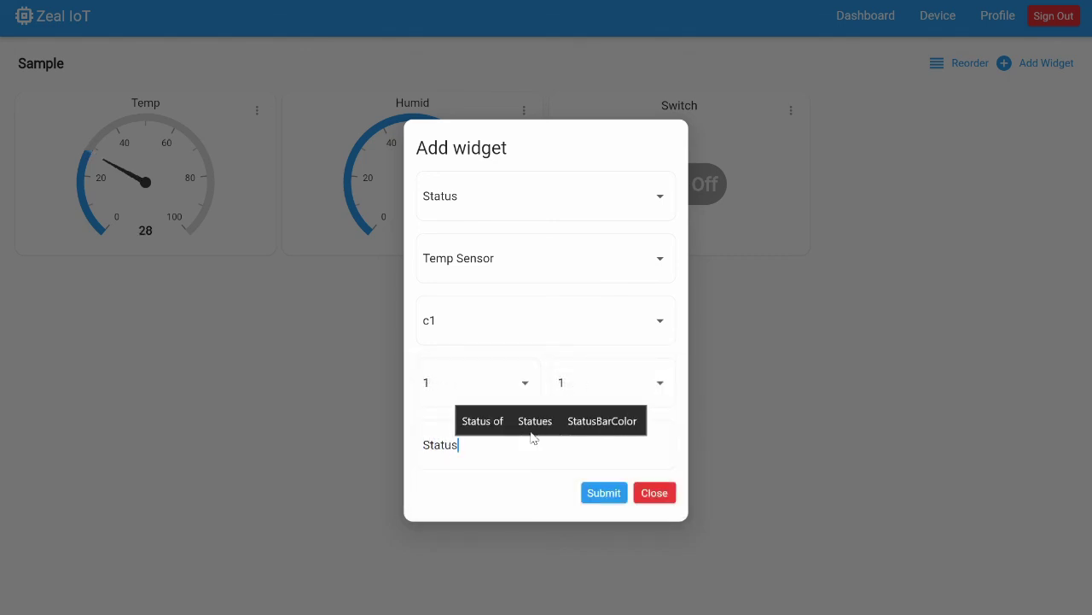
click(604, 493)
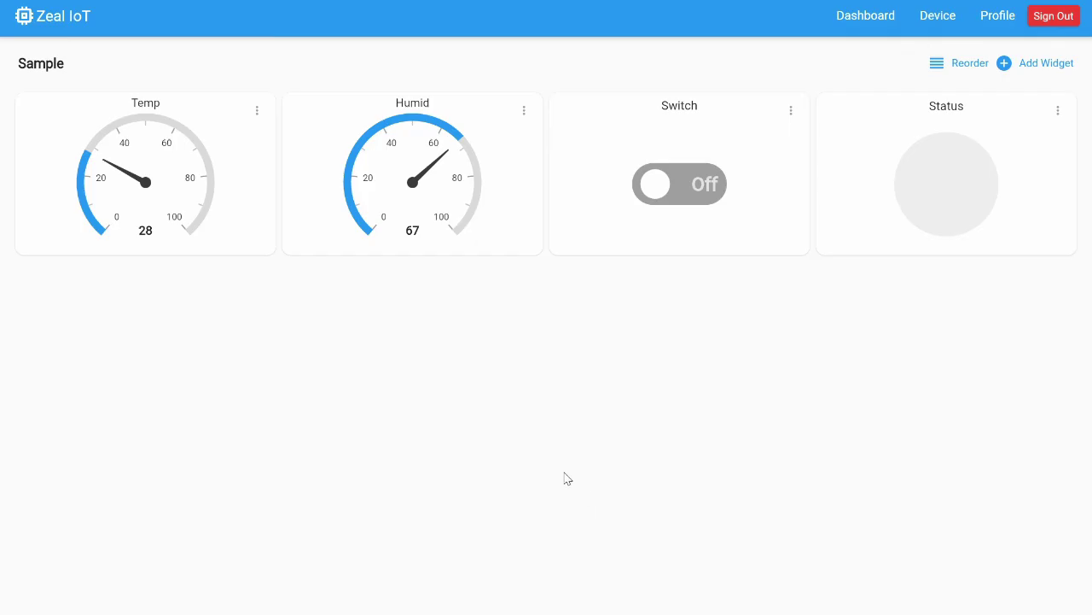
Toggle the Switch on then off to test the Status light, then start a new widget.
click(705, 193)
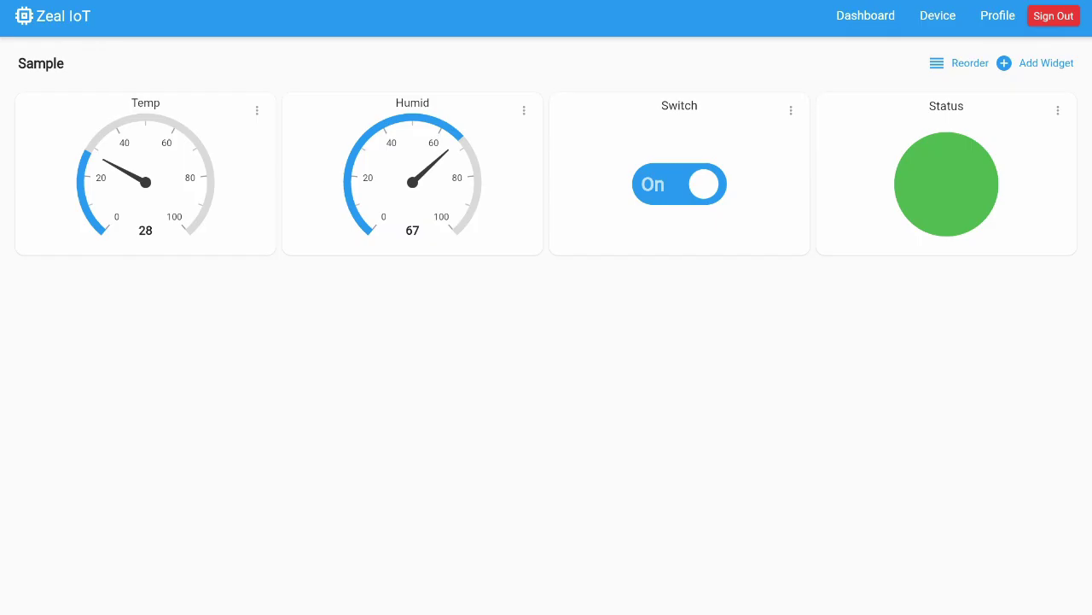
click(676, 187)
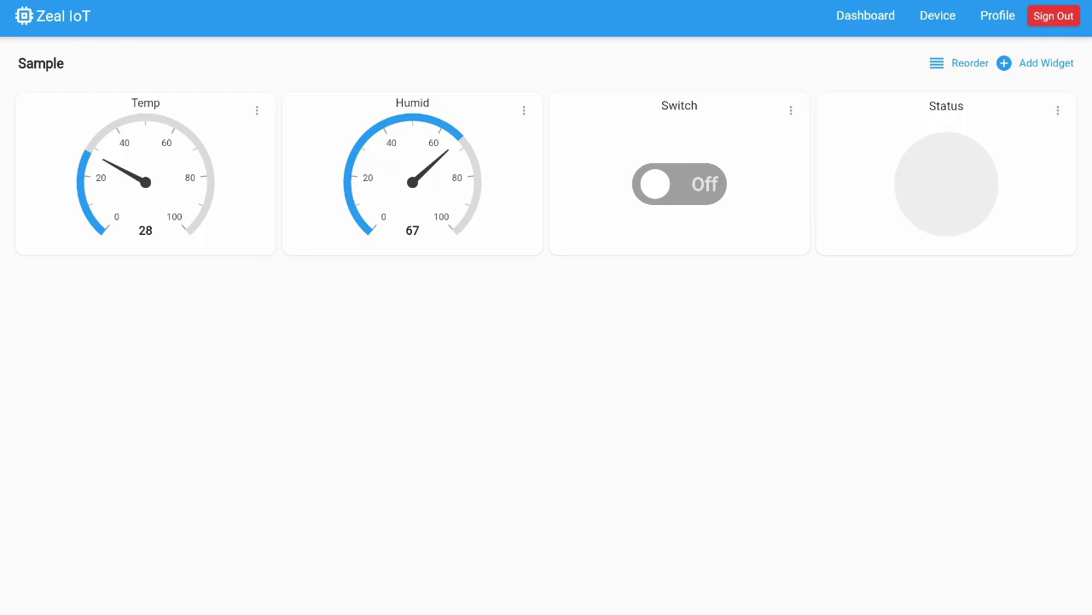
click(1046, 63)
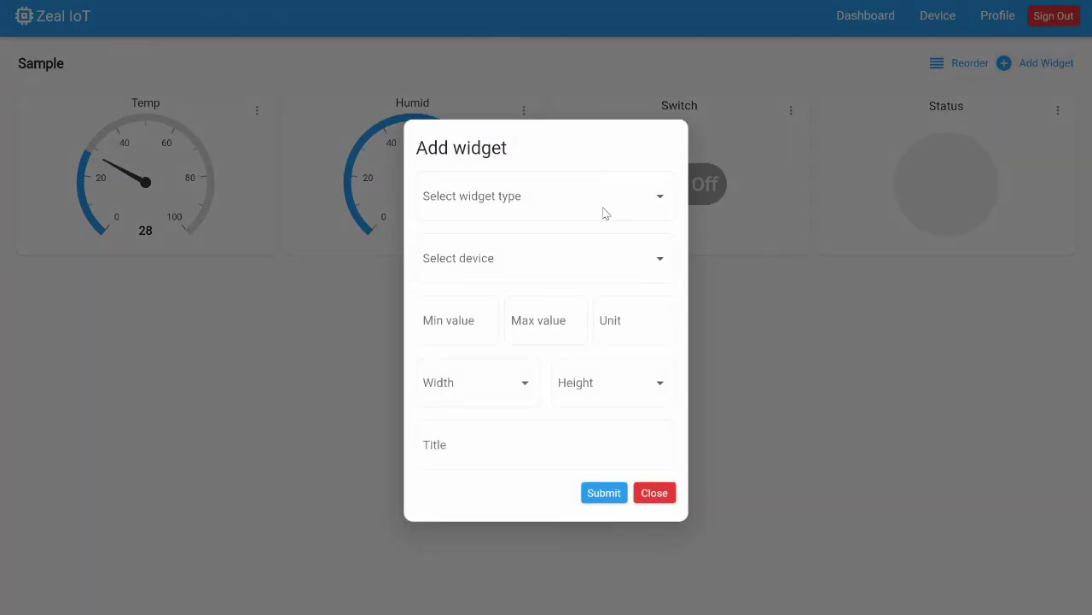
Choose a Bar Chart widget bound to Temp Sensor's temp field.
click(628, 196)
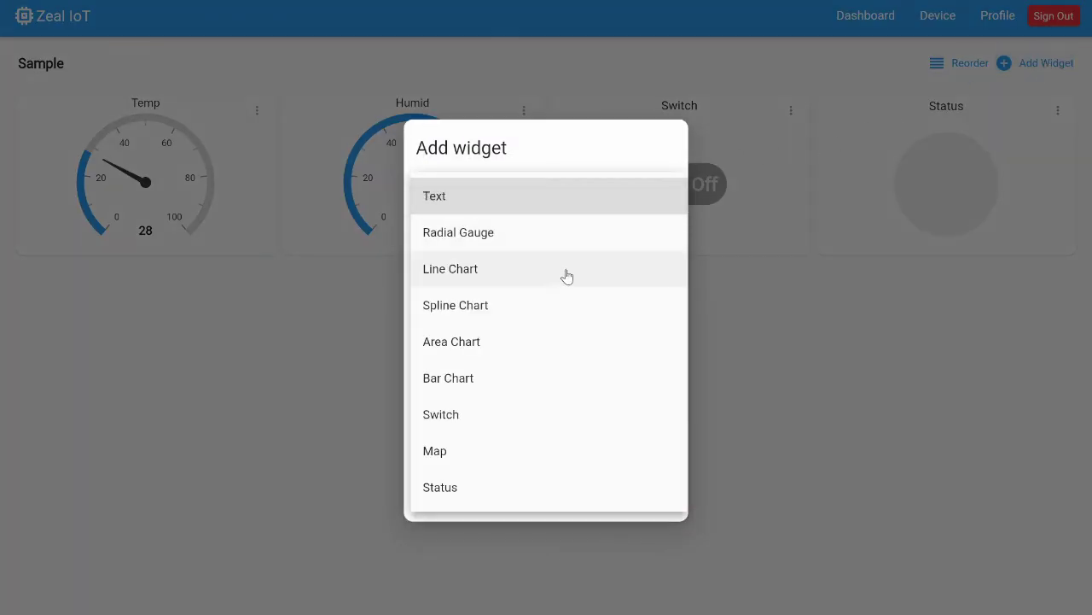
click(524, 379)
click(507, 270)
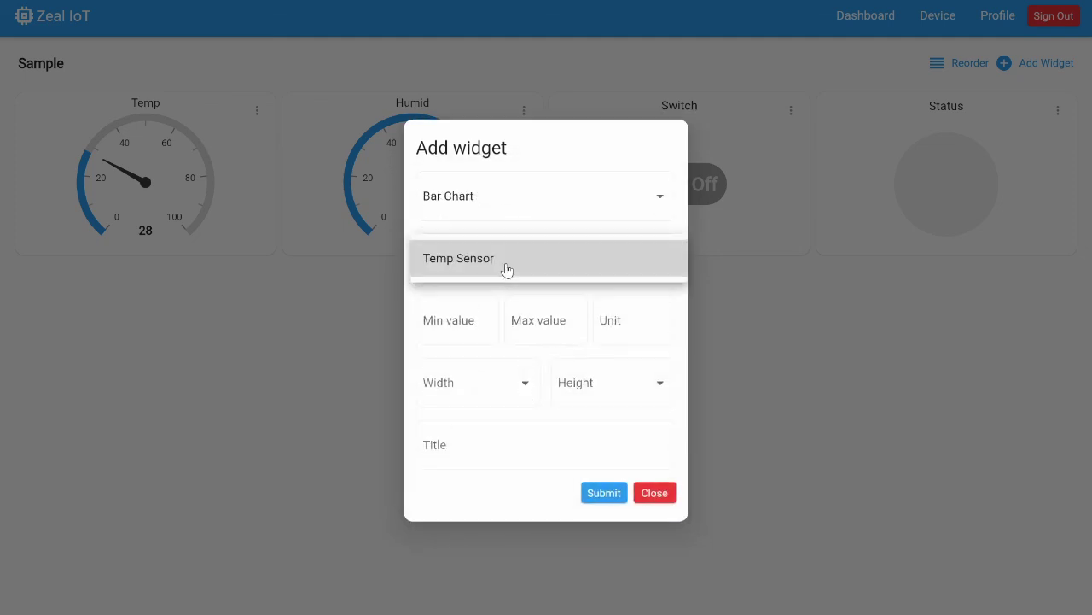
click(507, 270)
click(511, 288)
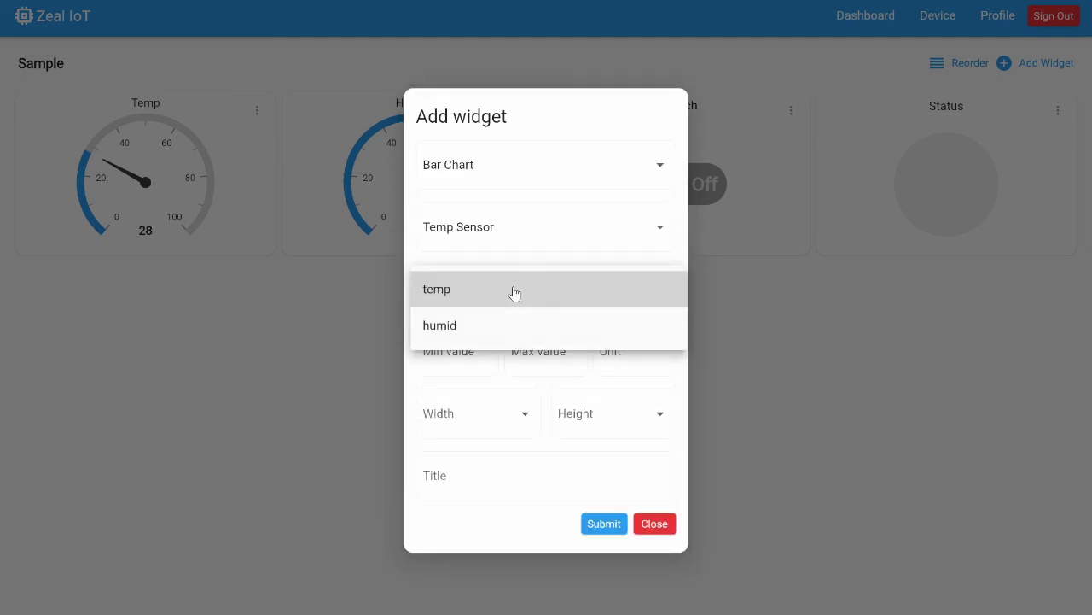
click(512, 290)
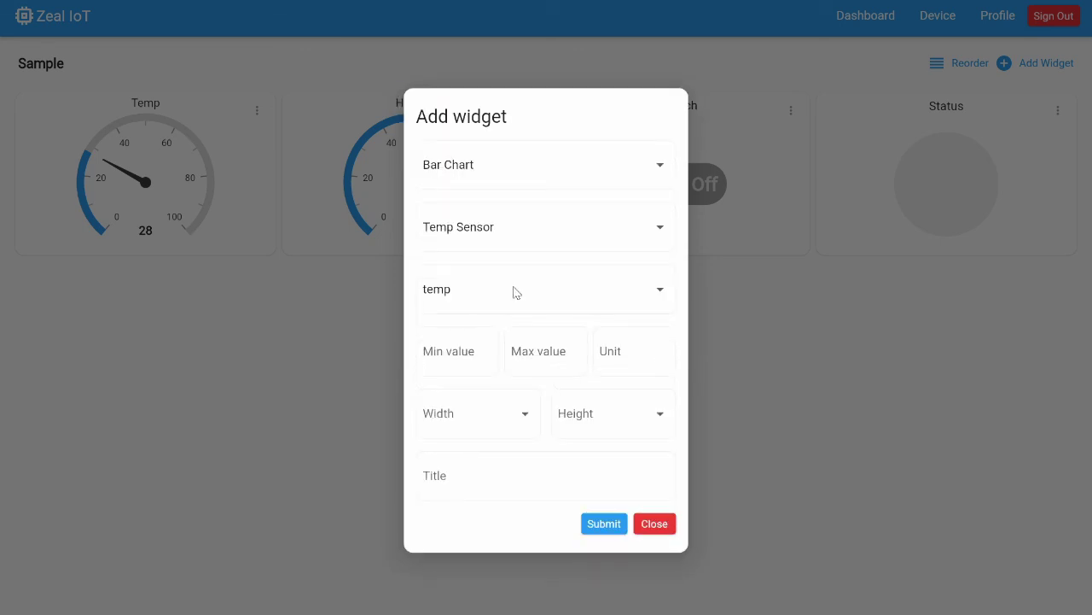
Give the bar chart range 0–100, unit C, size 2×1 and title Temp, then submit it.
click(481, 338)
text(0)
click(514, 349)
text(1)
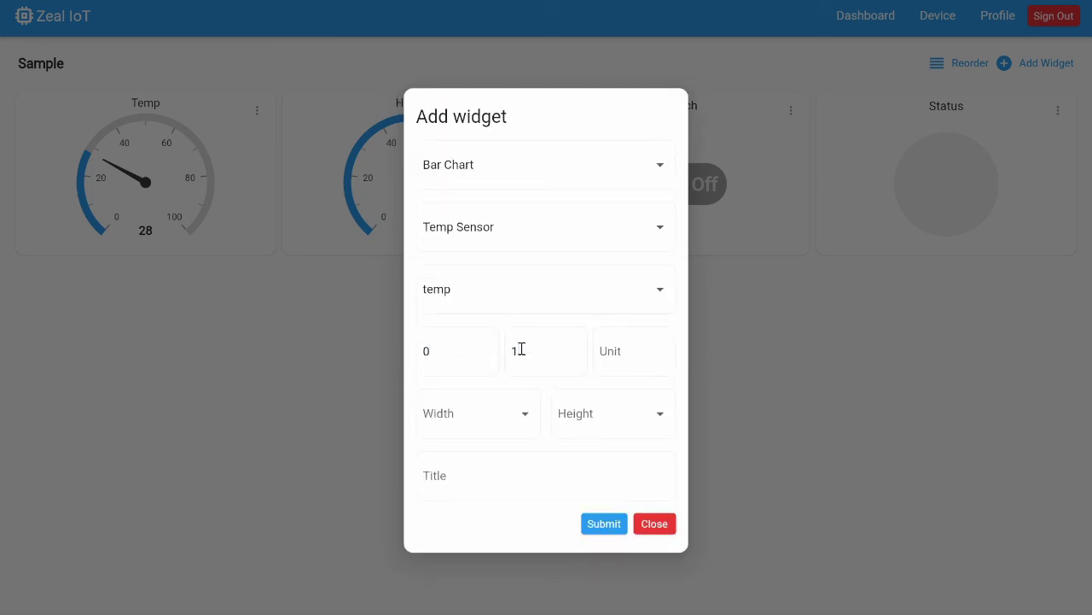
text(00)
click(611, 348)
text(C)
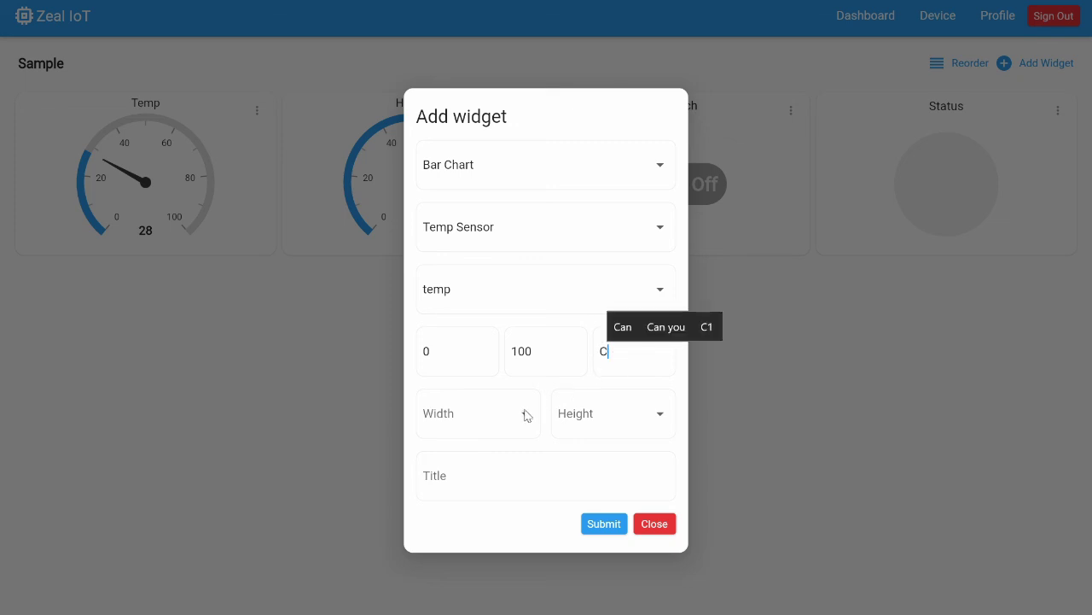
click(522, 415)
click(480, 445)
click(608, 419)
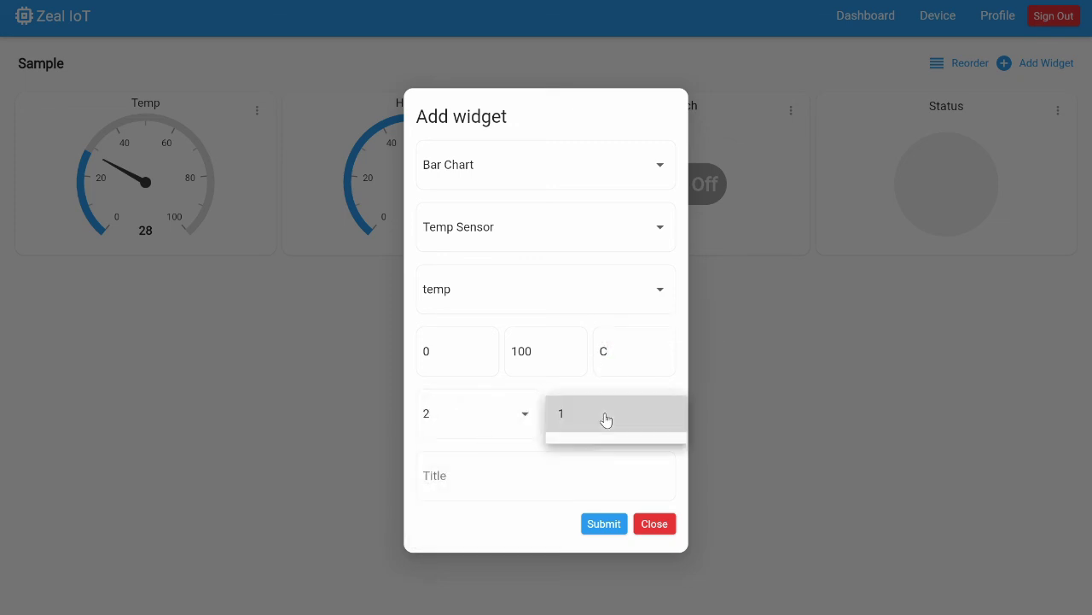
click(604, 417)
text(Temp)
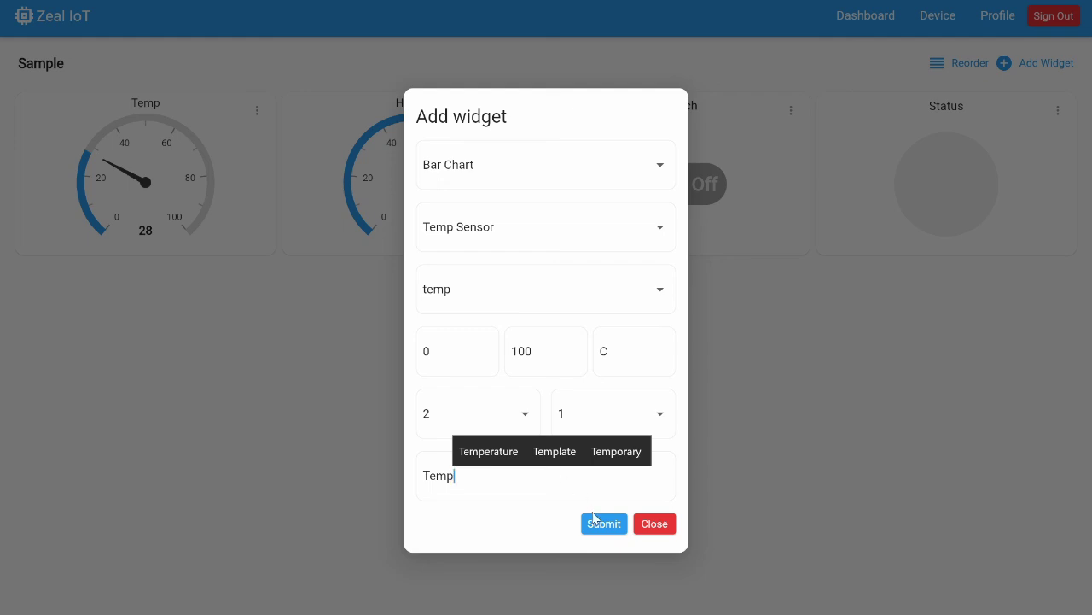
click(605, 526)
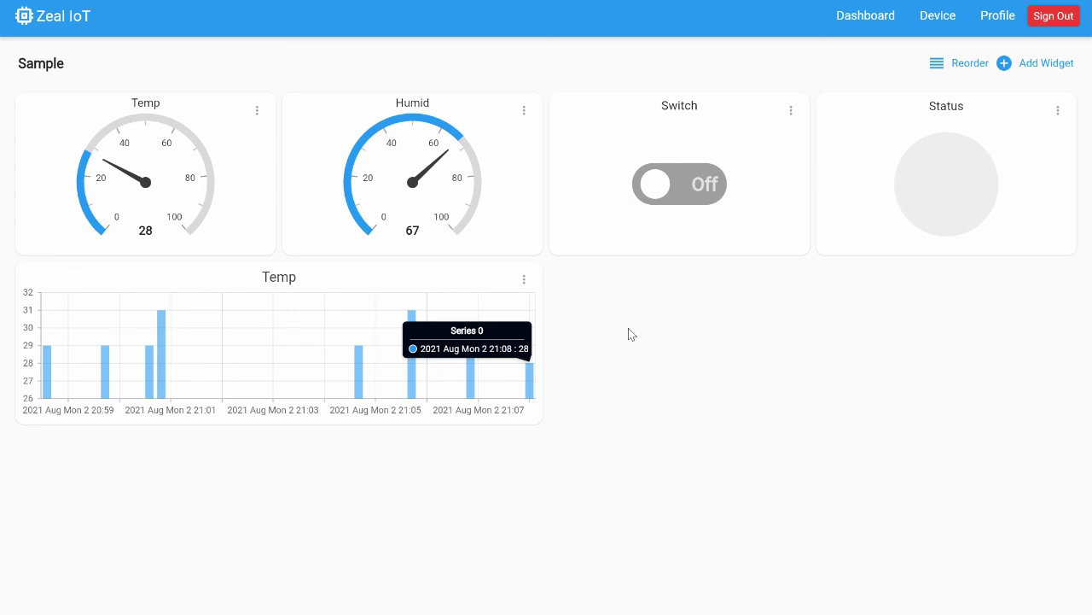
Start a Spline Chart widget bound to Temp Sensor's humid field.
click(1048, 64)
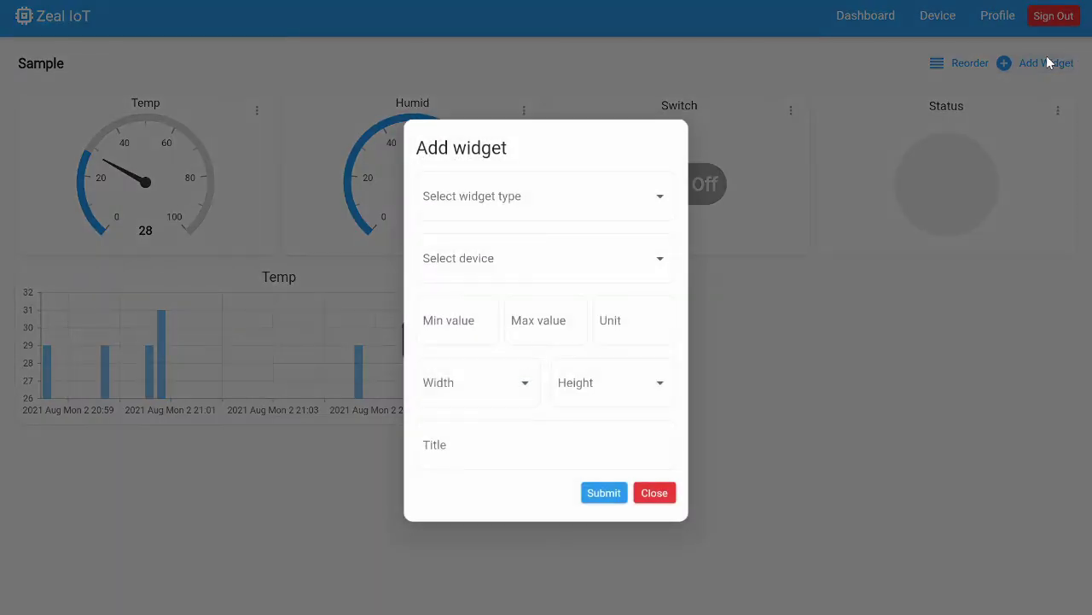
click(627, 193)
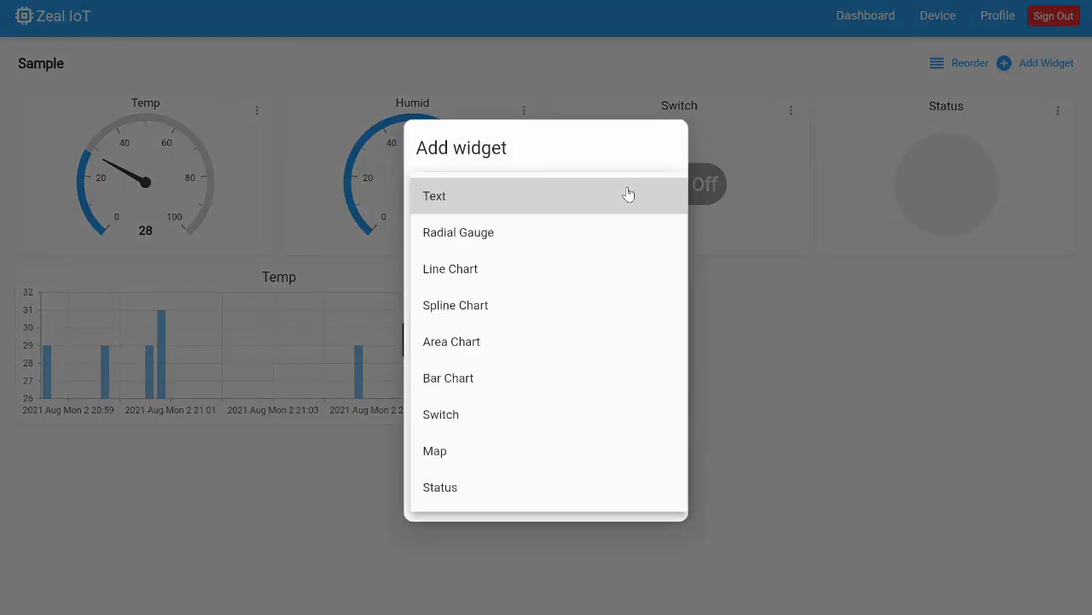
click(572, 309)
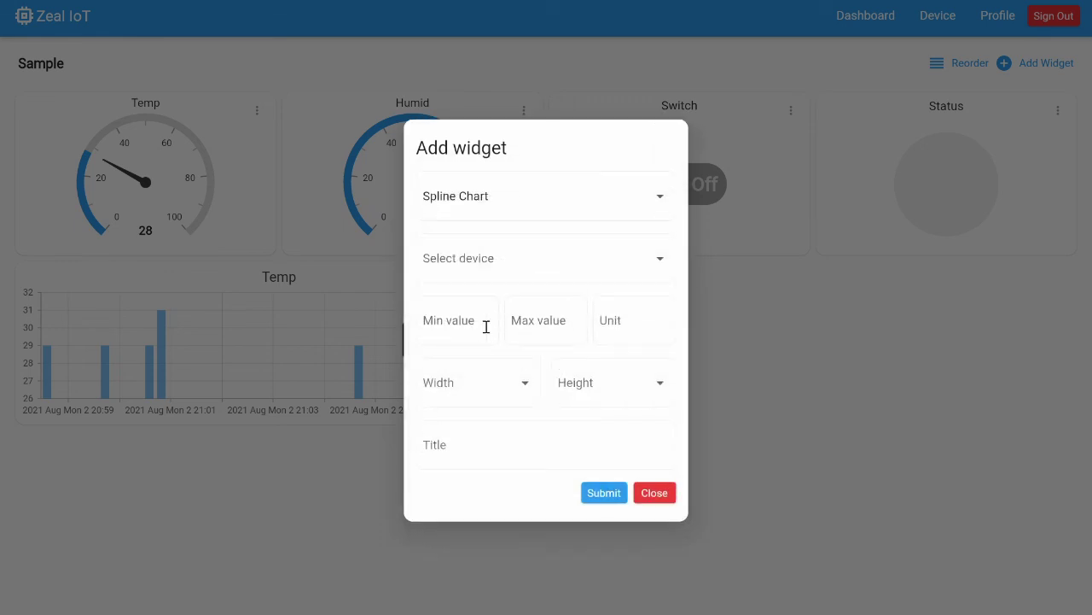
click(497, 270)
click(496, 265)
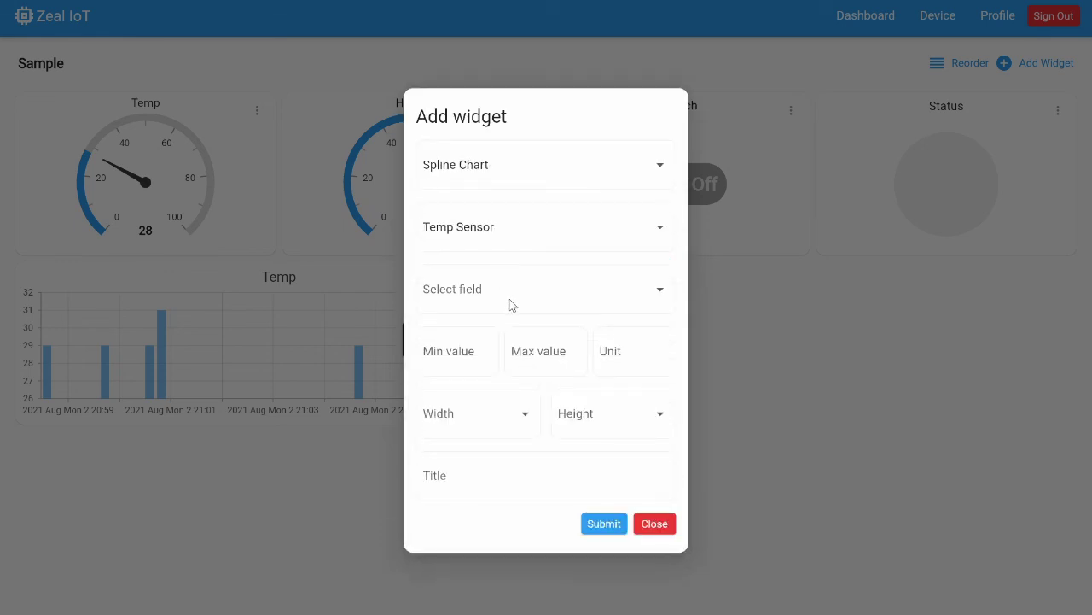
click(513, 300)
click(492, 325)
Give the spline chart range 0–100, unit %, size 2×1 and title Humid, then submit it.
click(468, 352)
text(0)
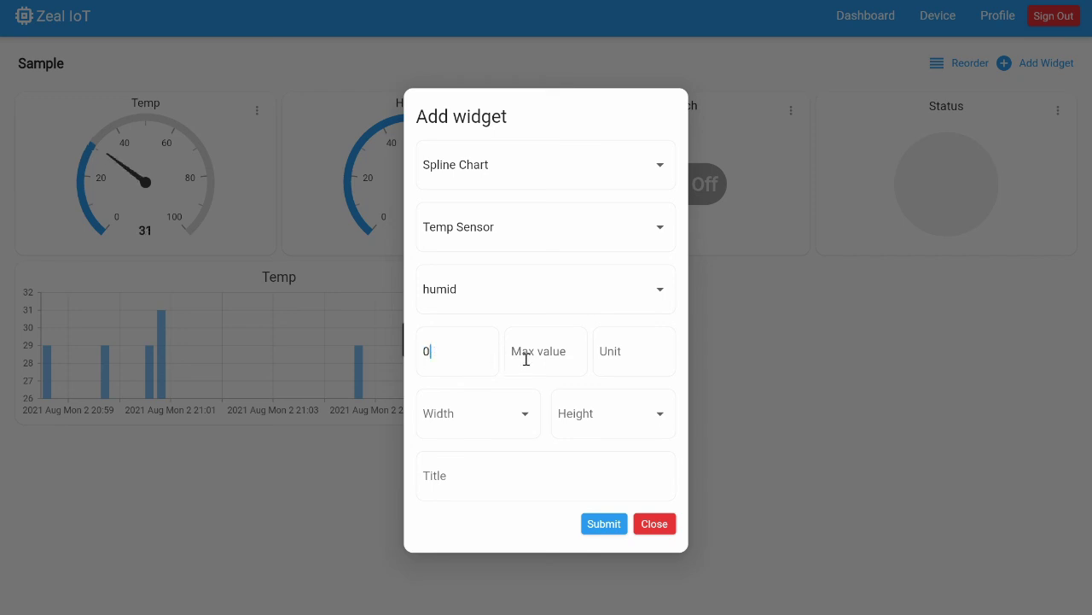
click(527, 354)
text(100)
click(626, 357)
text(%)
click(496, 427)
click(481, 457)
click(594, 415)
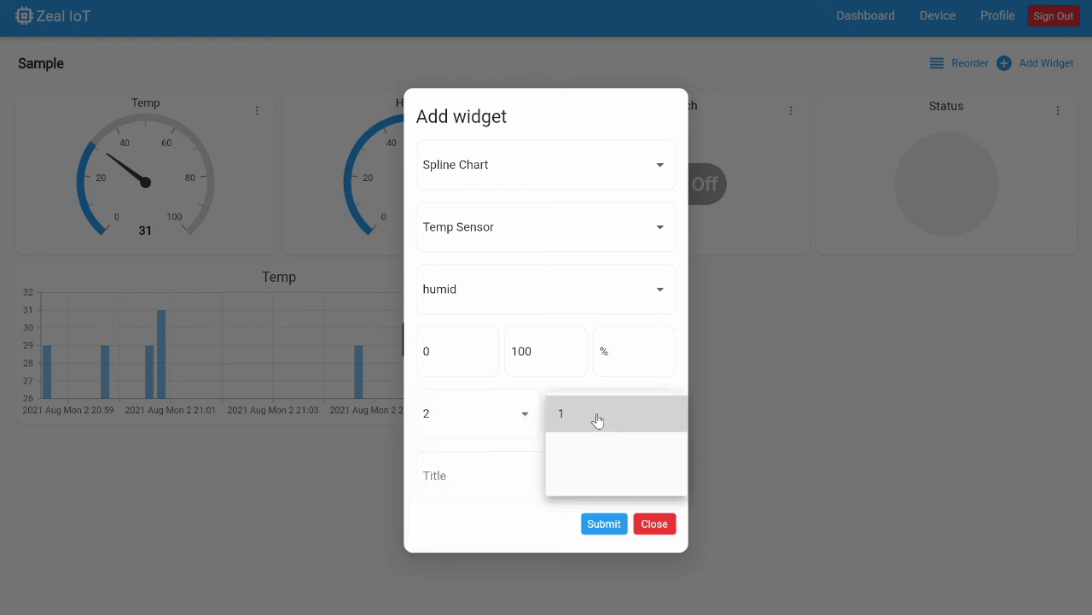
click(595, 416)
text(H)
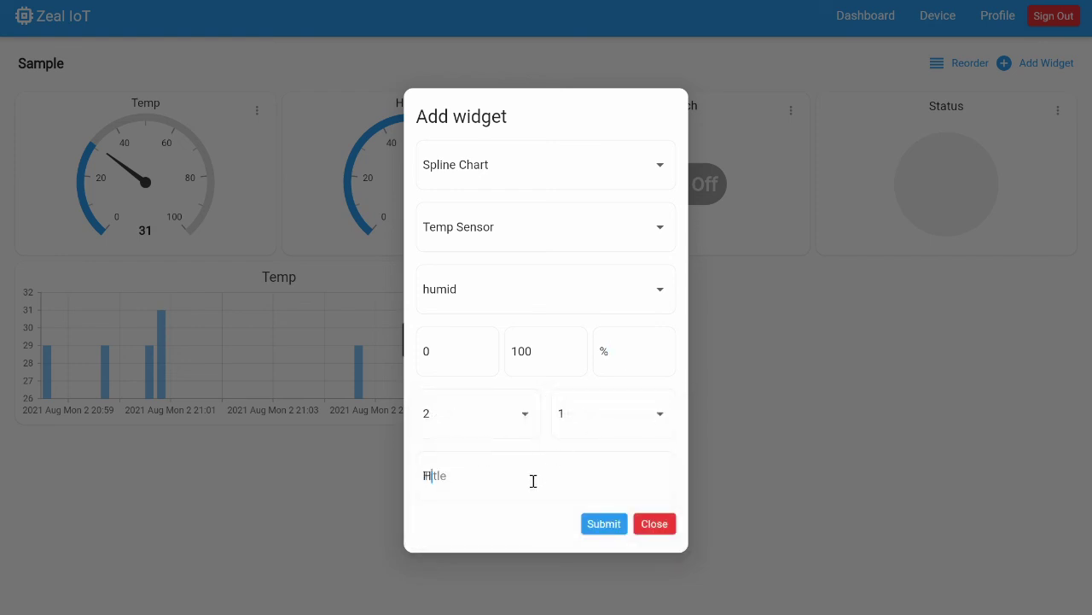
text(umid)
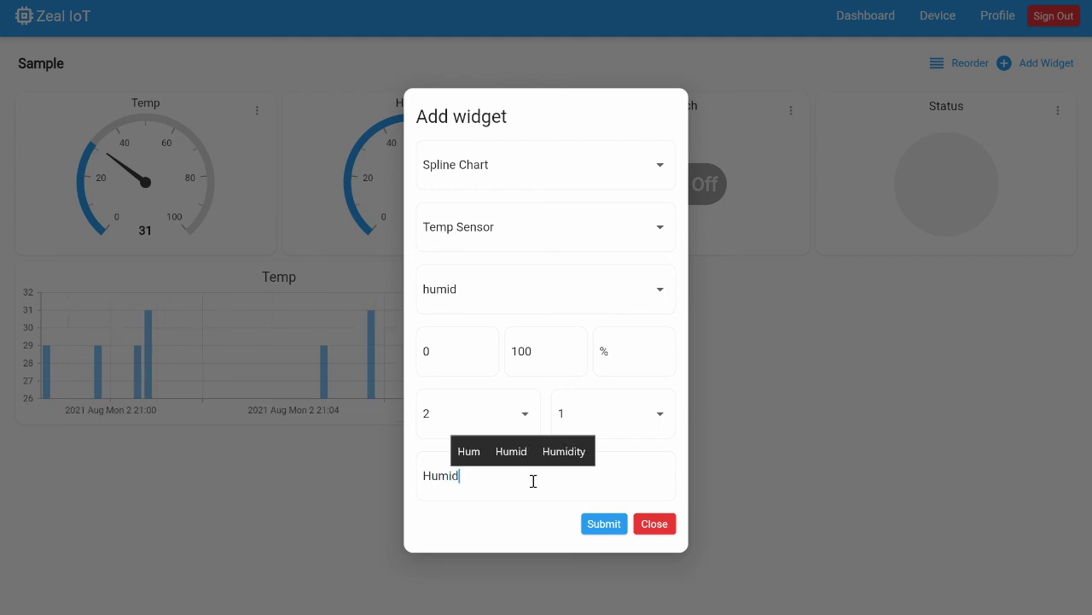
click(604, 524)
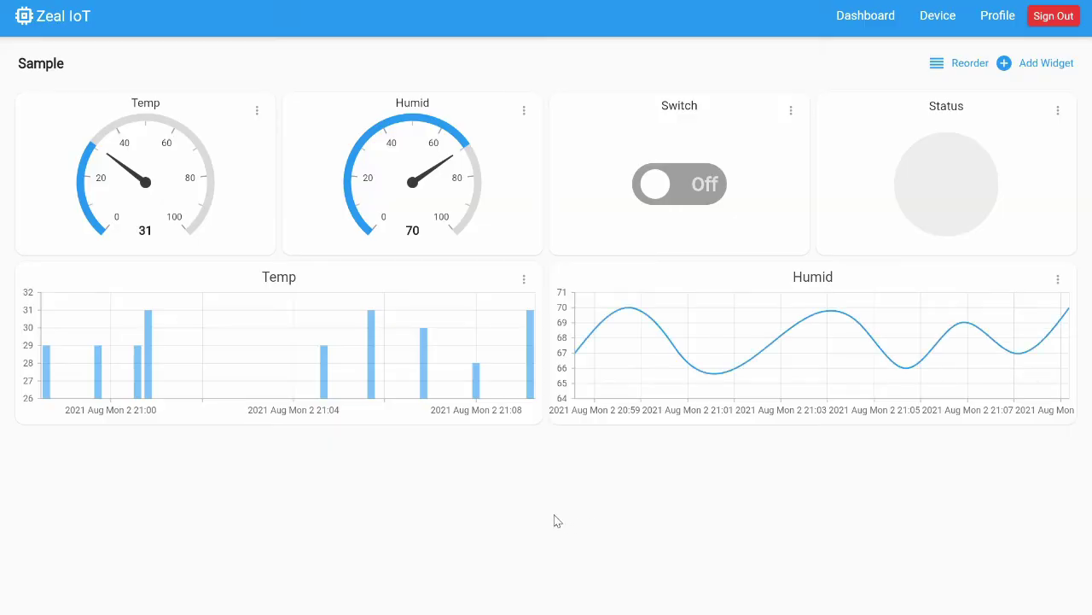